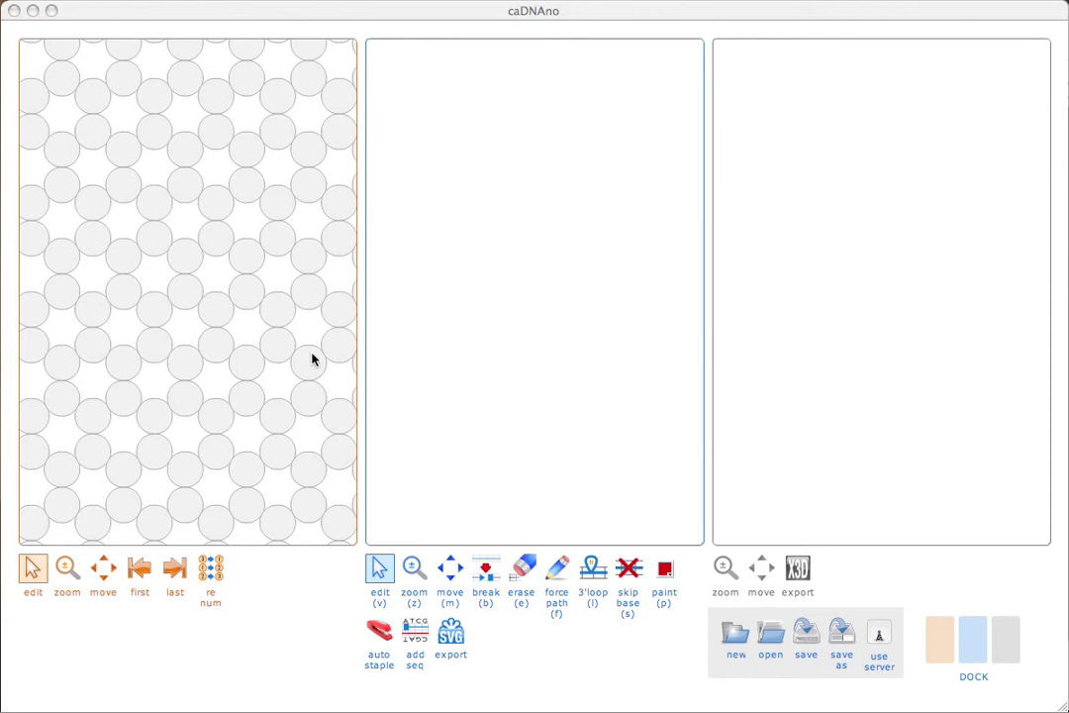
- Hide the lattice cross-section panel, then bring it back
left_click(943, 642)
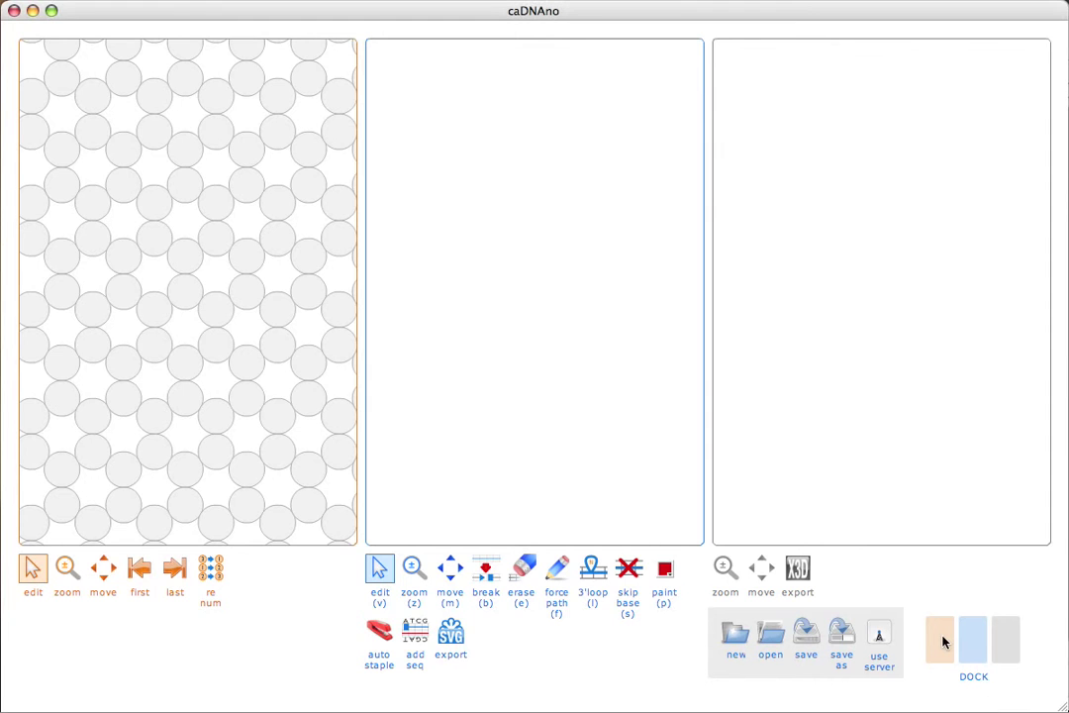
left_click(944, 641)
left_click(944, 642)
- Create helices 0 through 5 on six adjacent honeycomb lattice spots, closing the ring
left_click(178, 180)
left_click(154, 202)
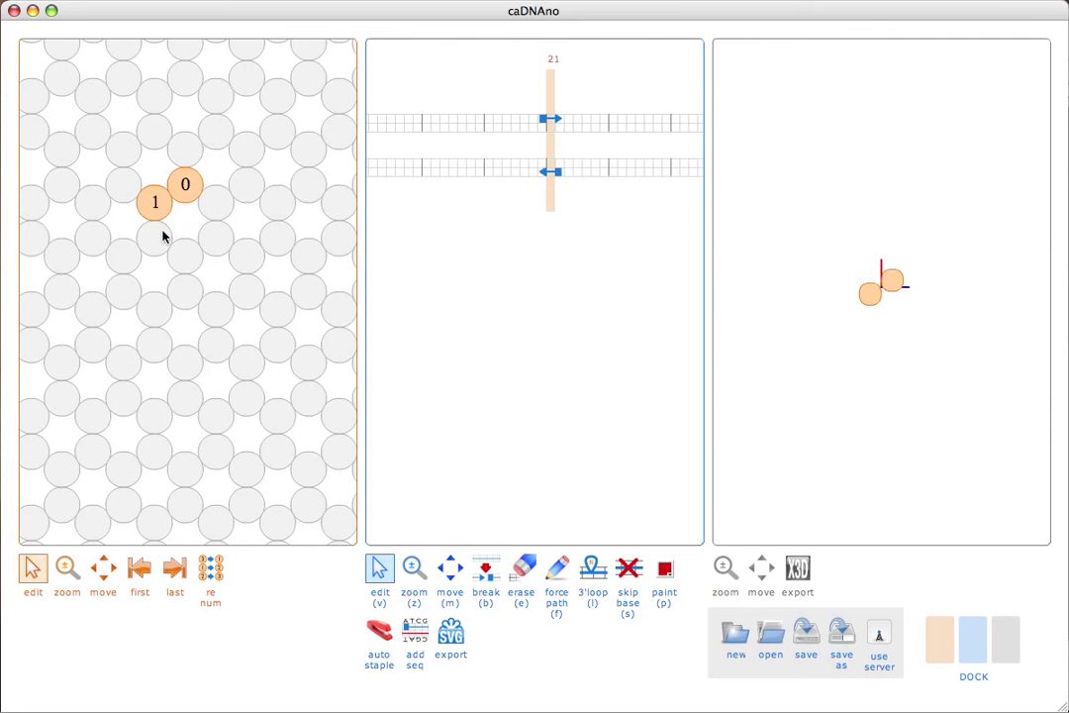
left_click(155, 237)
left_click(186, 255)
left_click(216, 236)
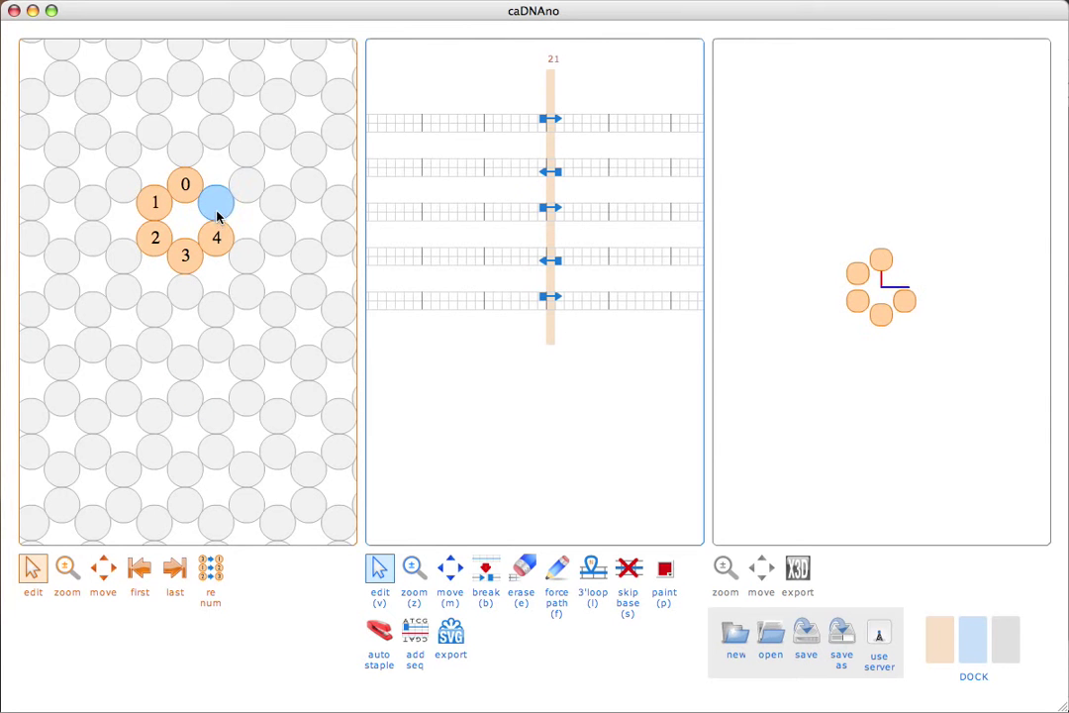
left_click(216, 203)
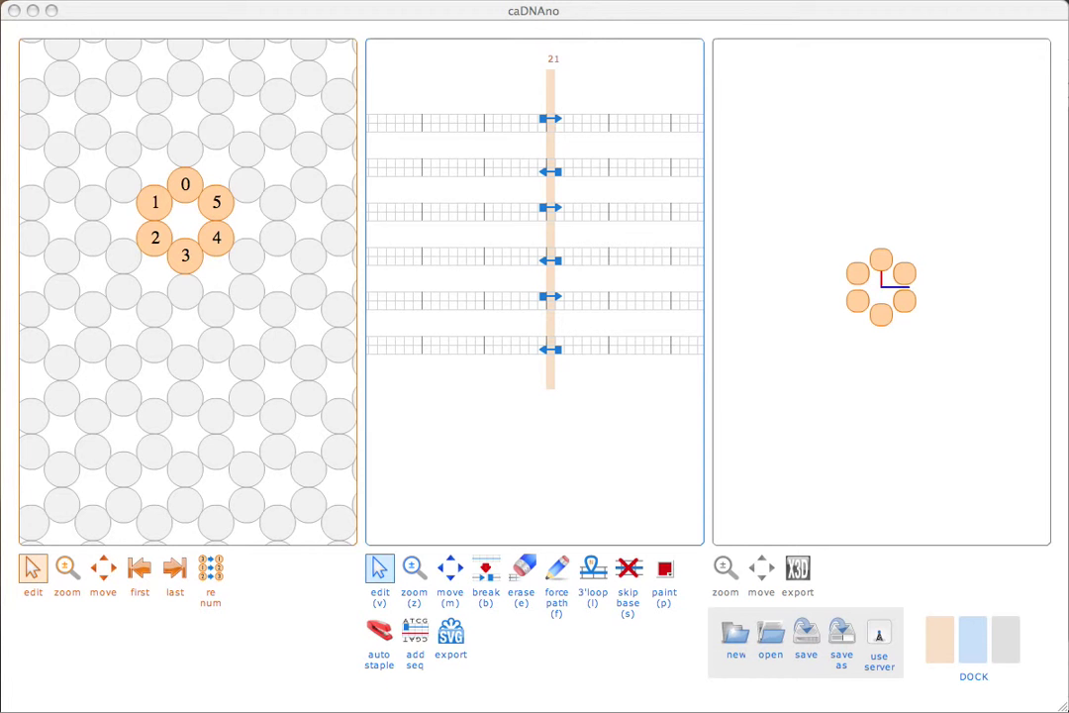
- Hide the 3D view, then zoom and pan the lattice grid around the helix ring
left_click(1007, 642)
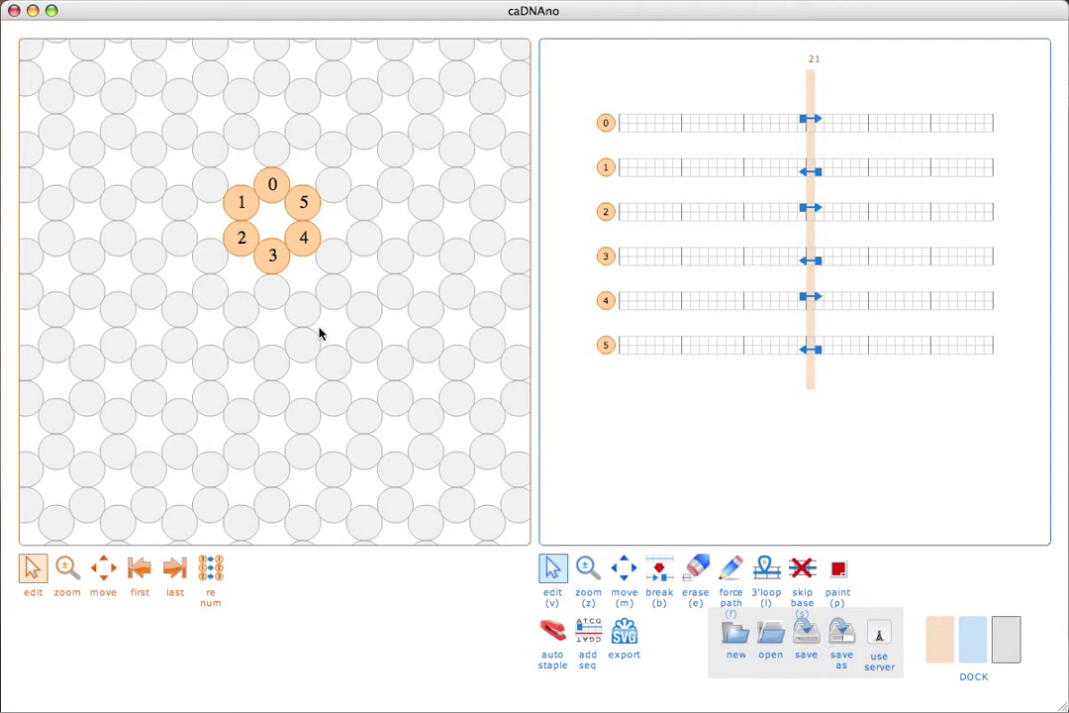
left_click(67, 568)
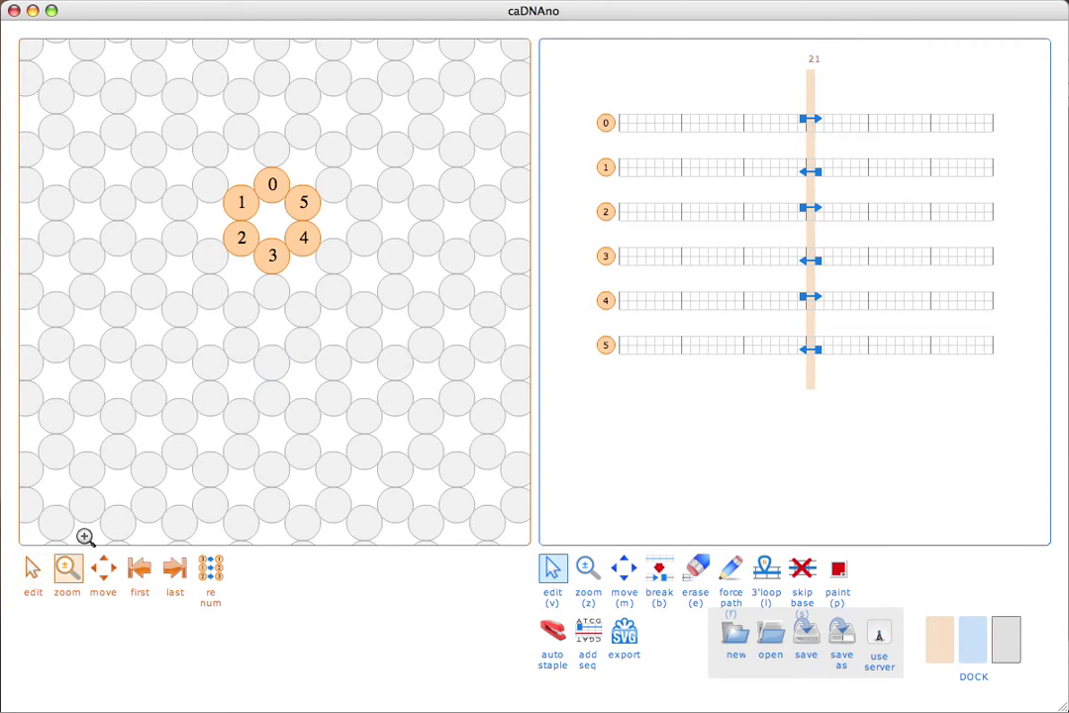
left_click(272, 219)
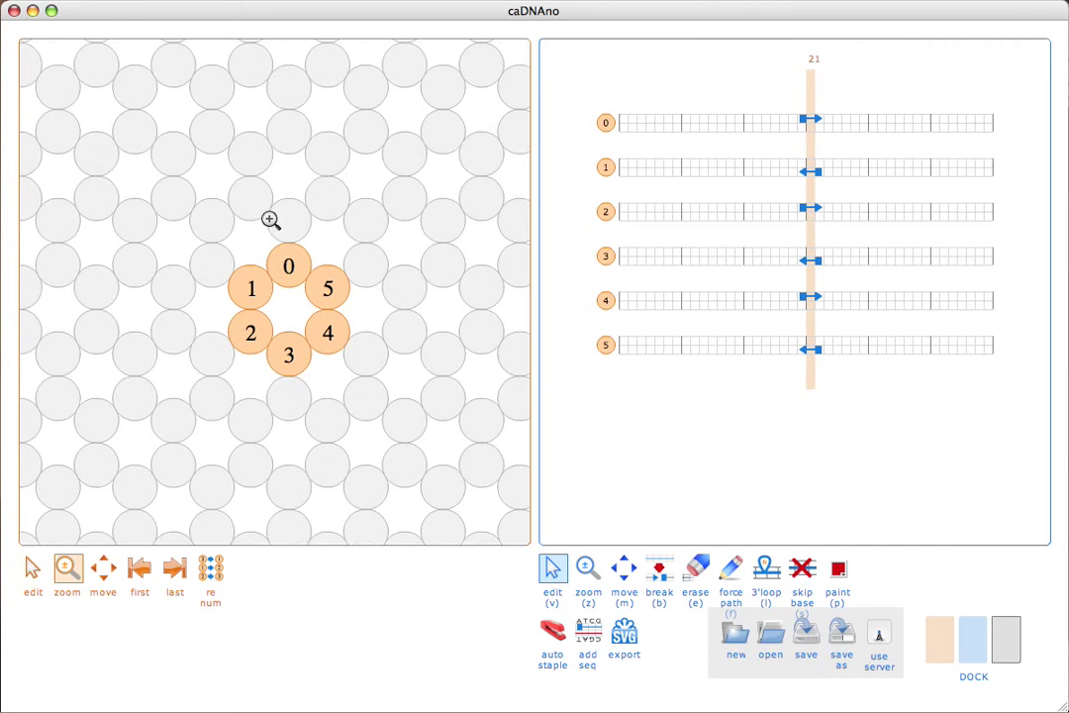
left_click(297, 302, "alt")
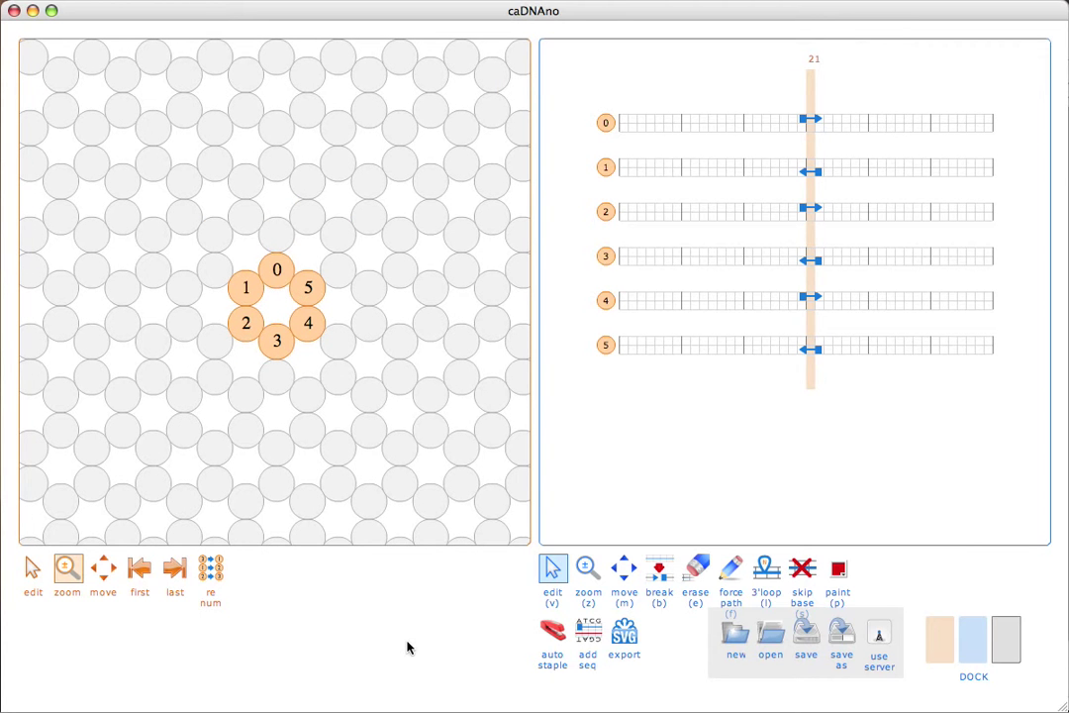
left_click(103, 567)
left_click_drag(267, 381, 294, 336)
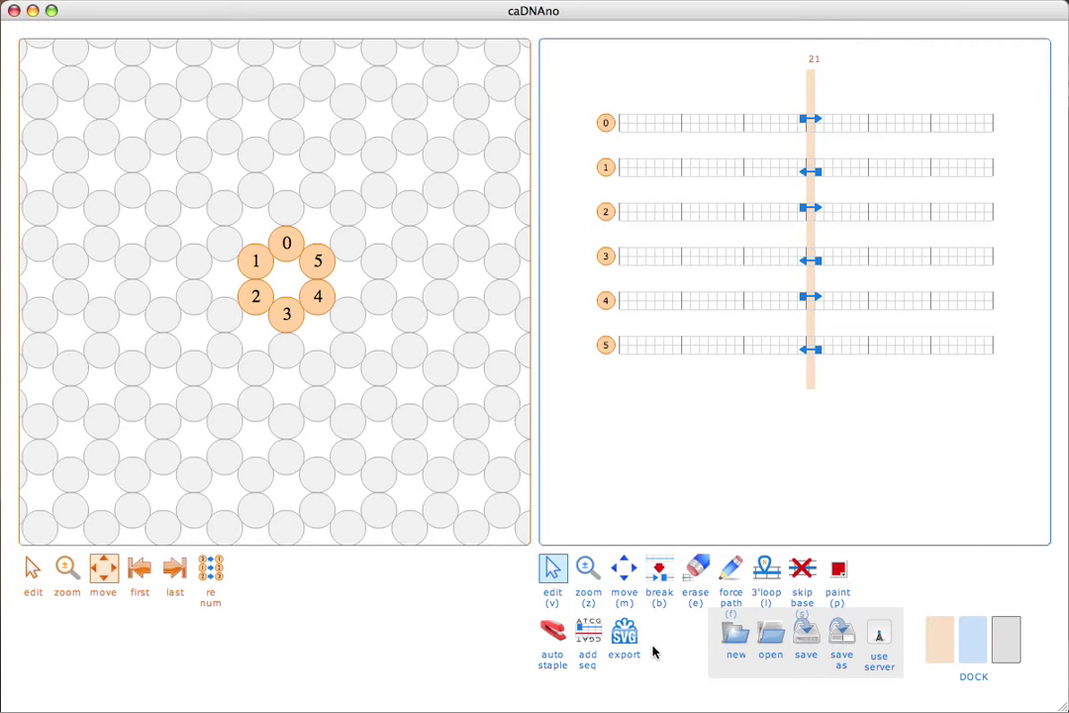
key("z")
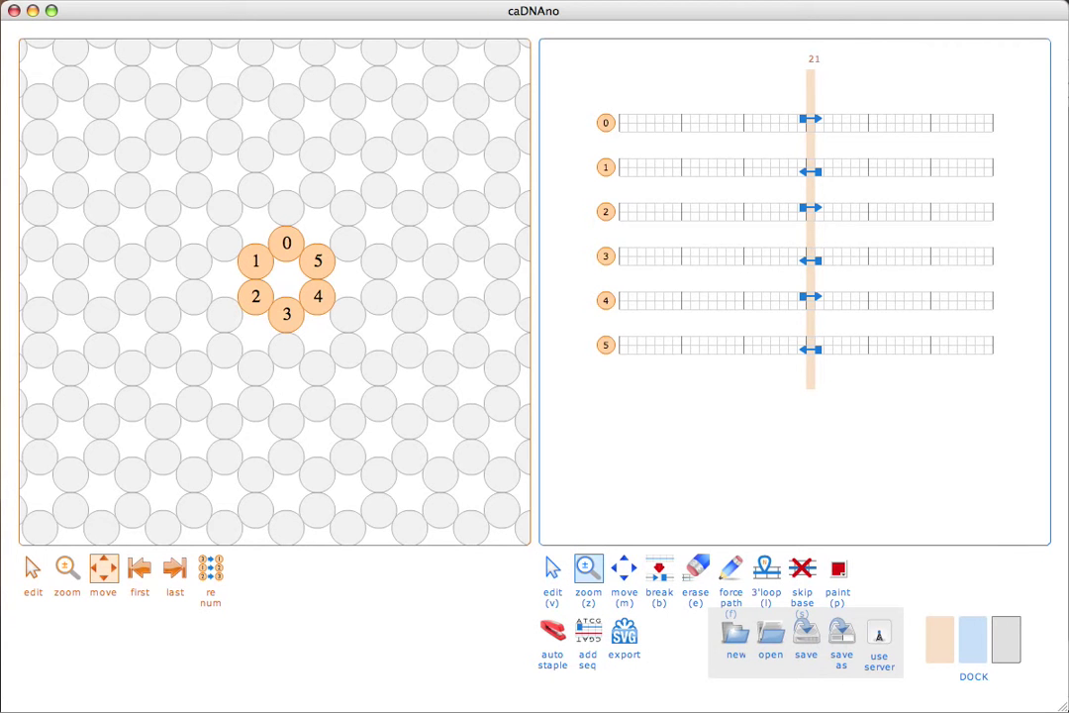
key("m")
key("v")
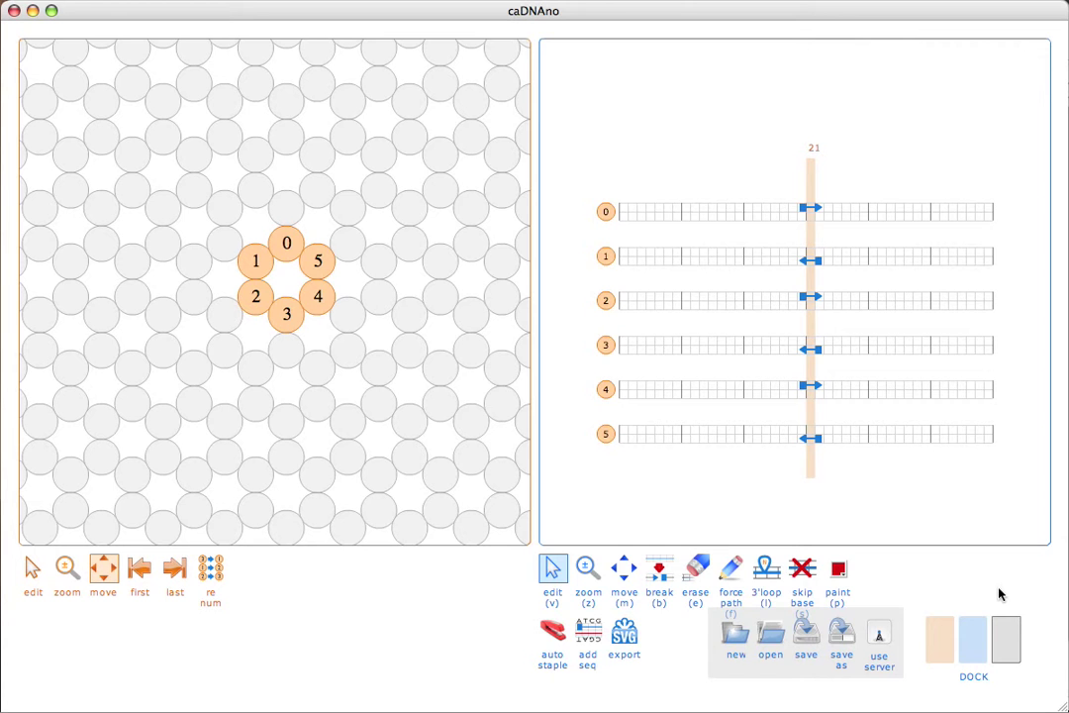
left_click(1012, 640)
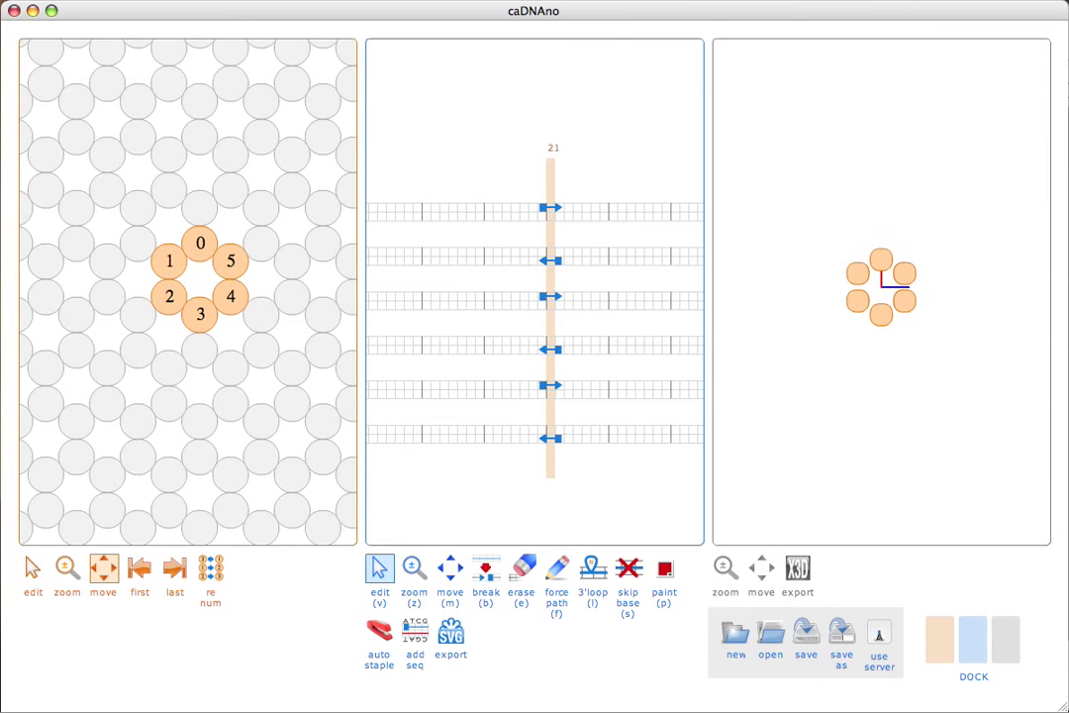
left_click(998, 638)
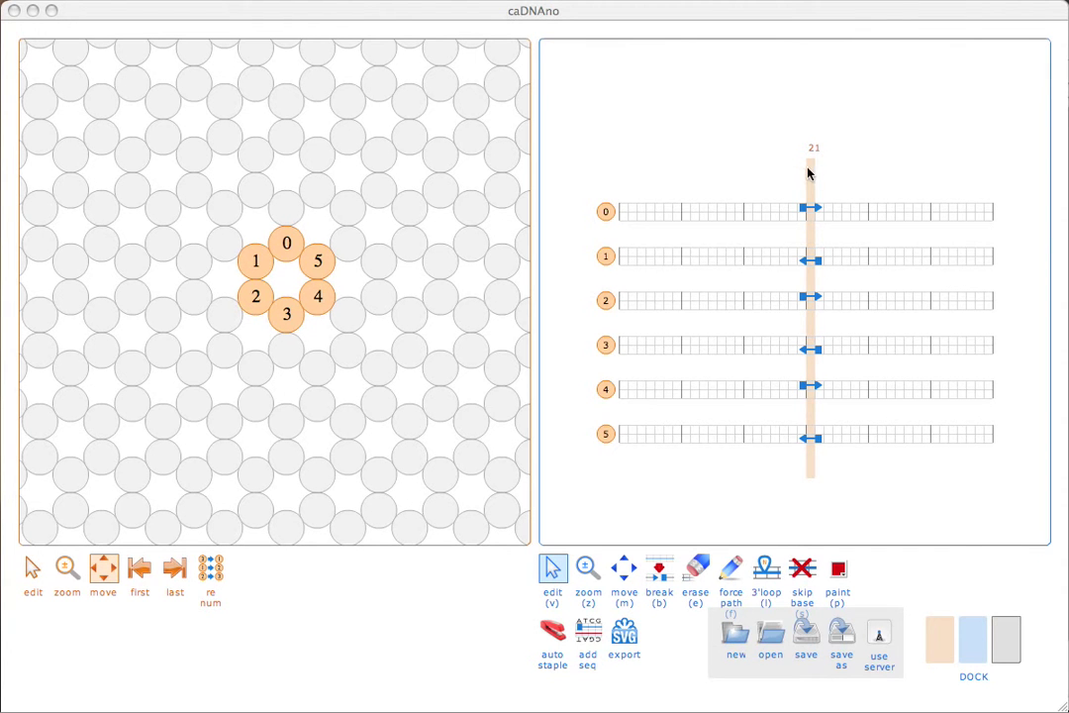
- Slide the cross-section slice to bases 17, 20, 21, then 0, restoring lattice edit mode
mouse_move(811, 178)
left_mouse_down()
mouse_move(802, 181)
mouse_move(812, 186)
left_mouse_up()
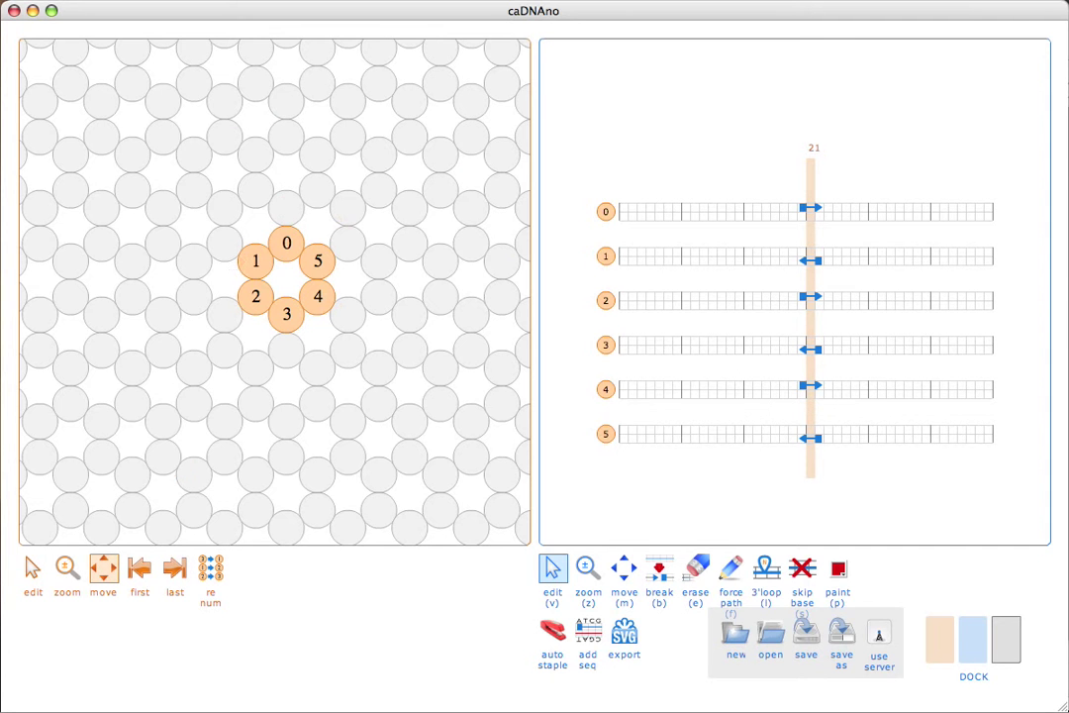
left_click(31, 572)
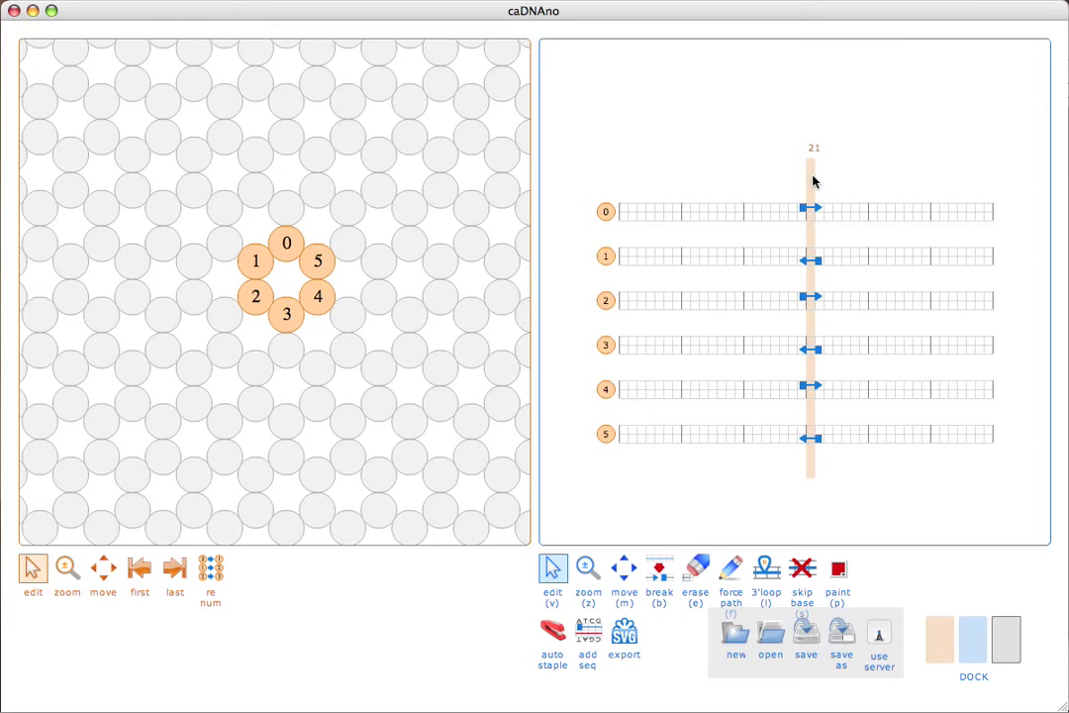
left_click_drag(814, 181, 827, 181)
left_click_drag(830, 185, 812, 184)
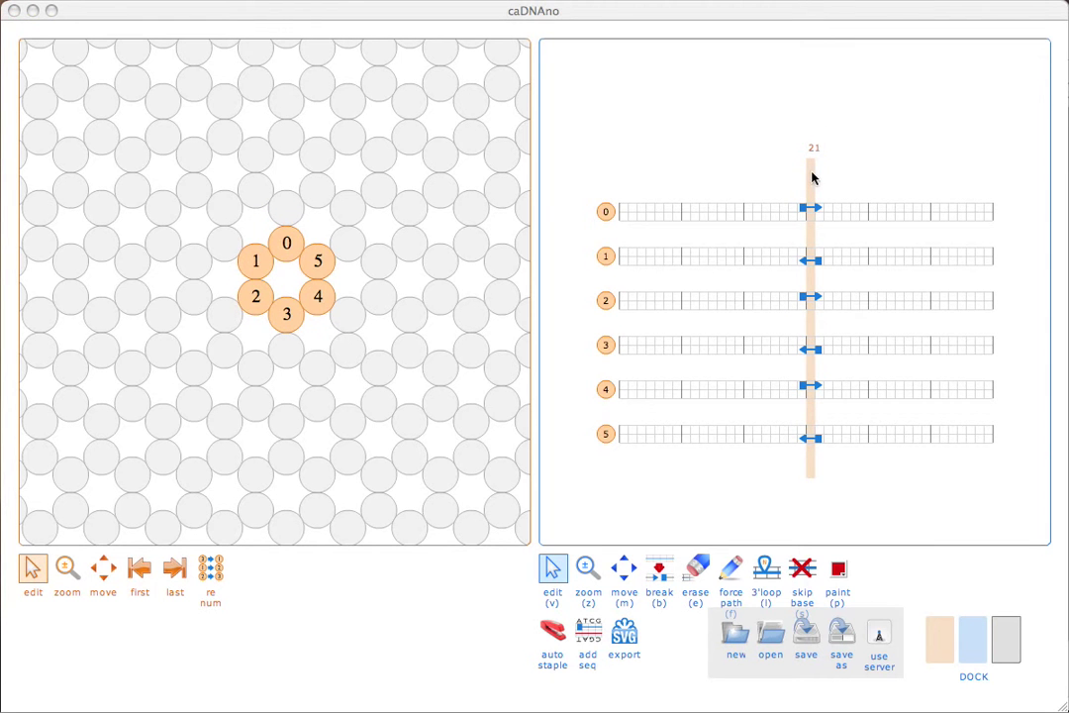
left_click(778, 181)
left_click_drag(778, 181, 1023, 183)
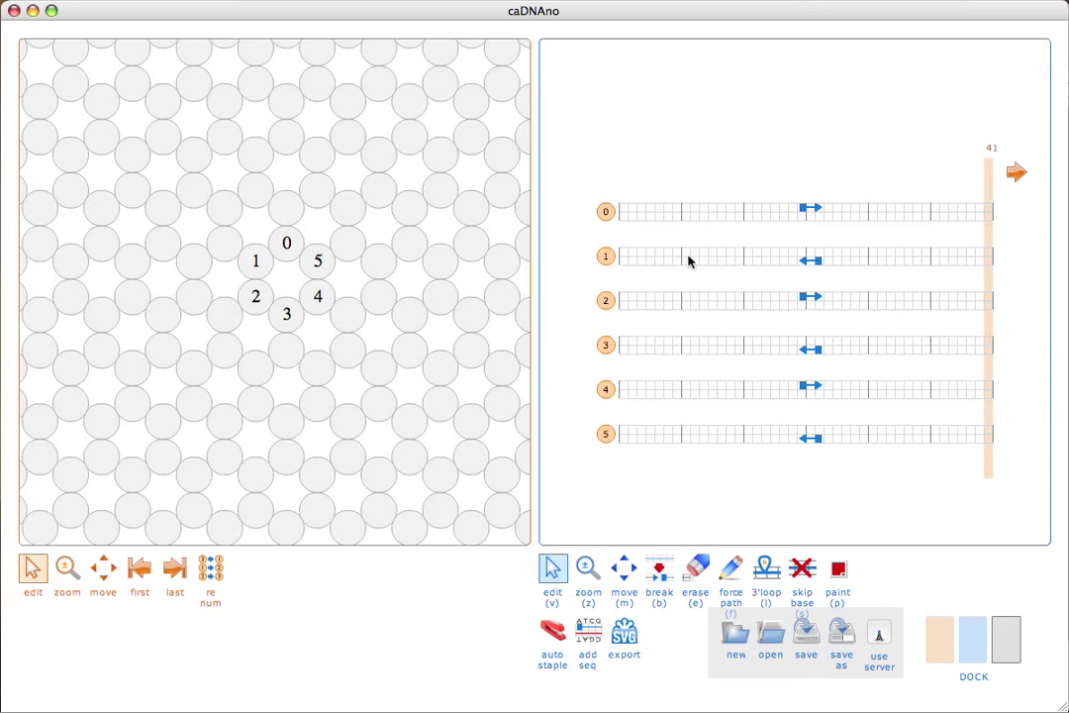
- Jump the slice to the first and last bases, then extend the grid by 2 blocks
left_click(139, 567)
left_click(174, 567)
left_click(1016, 172)
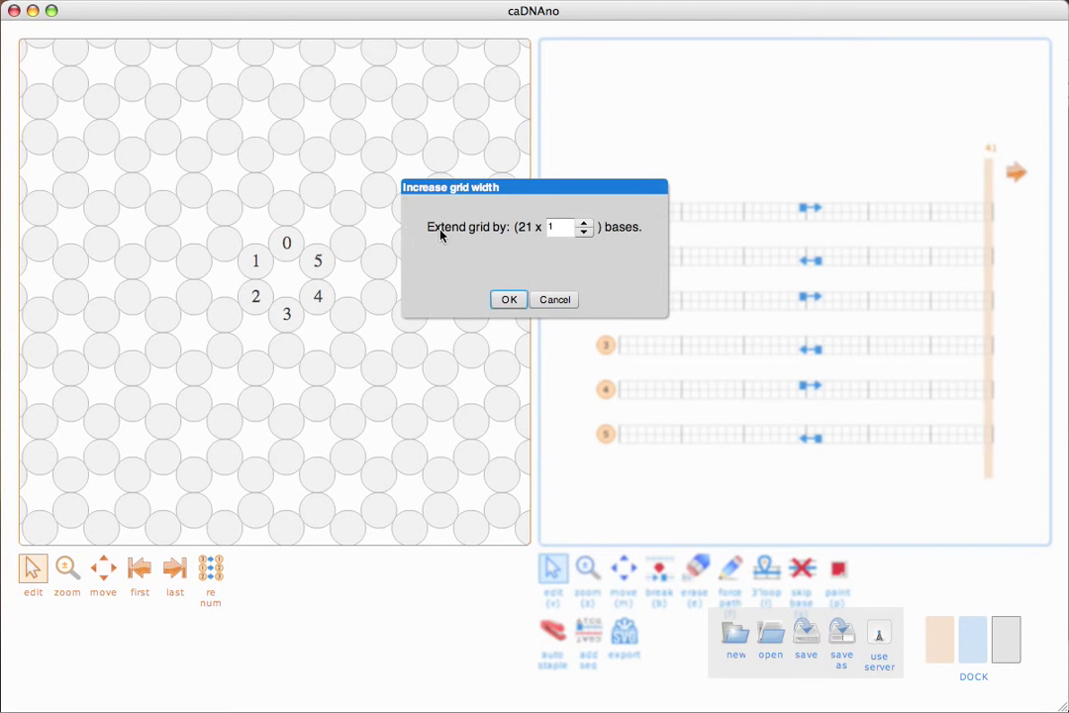
left_click(585, 223)
left_click(509, 299)
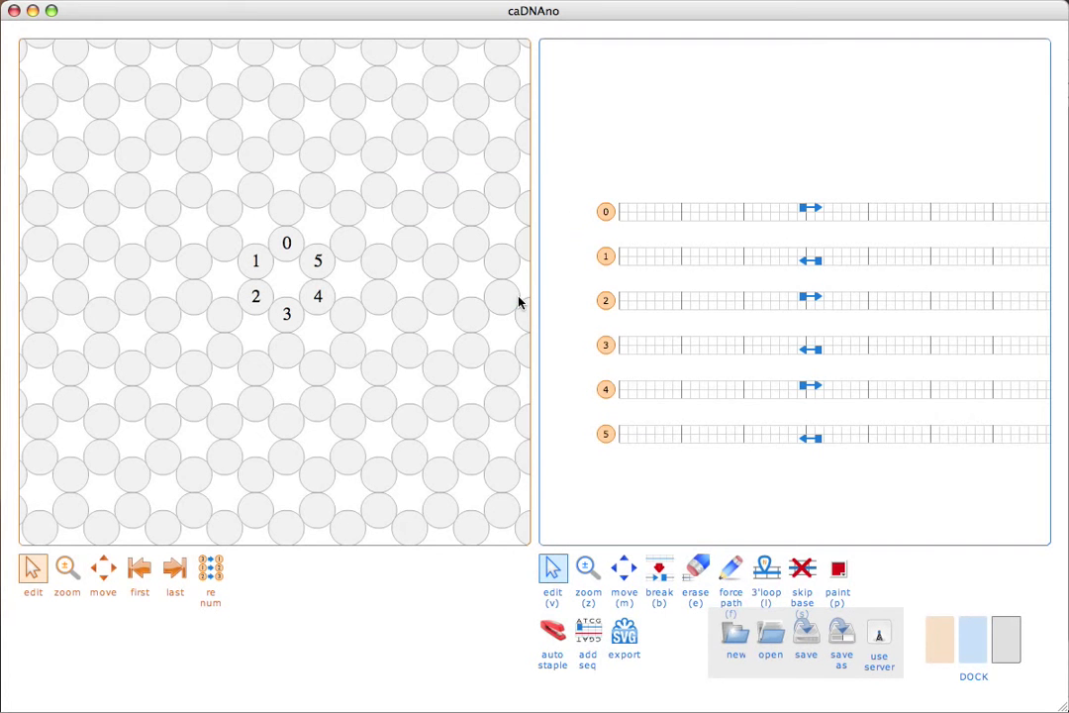
- Hide the lattice panel and move the cross-section slice from base 83 back to 21
left_click(939, 659)
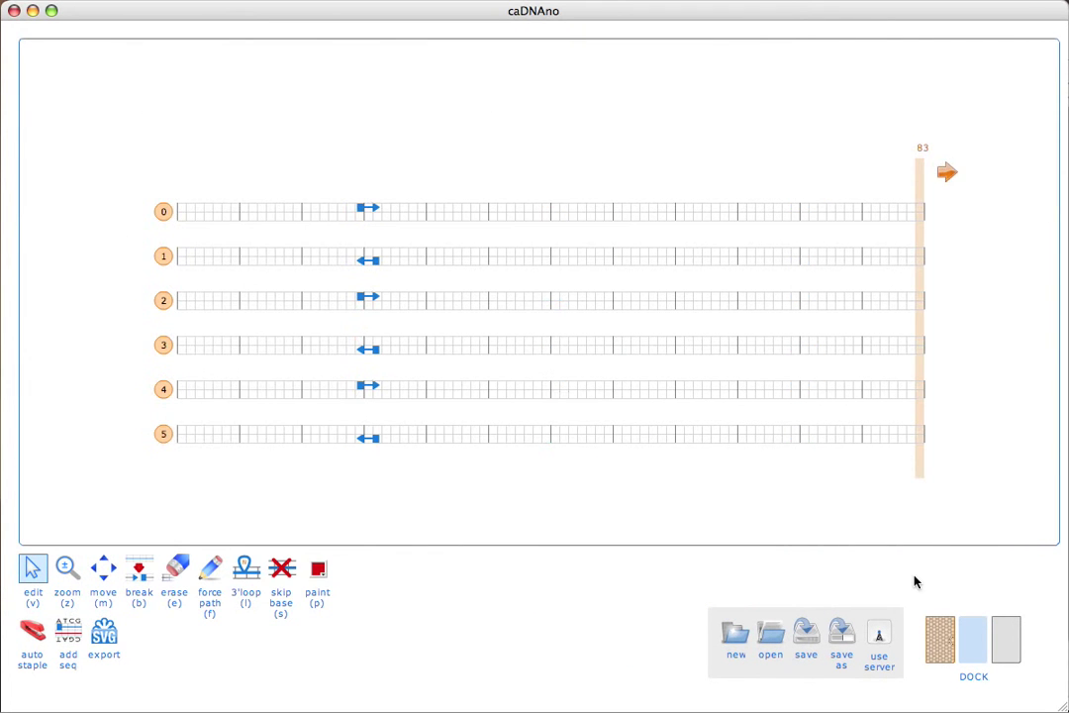
left_click_drag(921, 327, 368, 319)
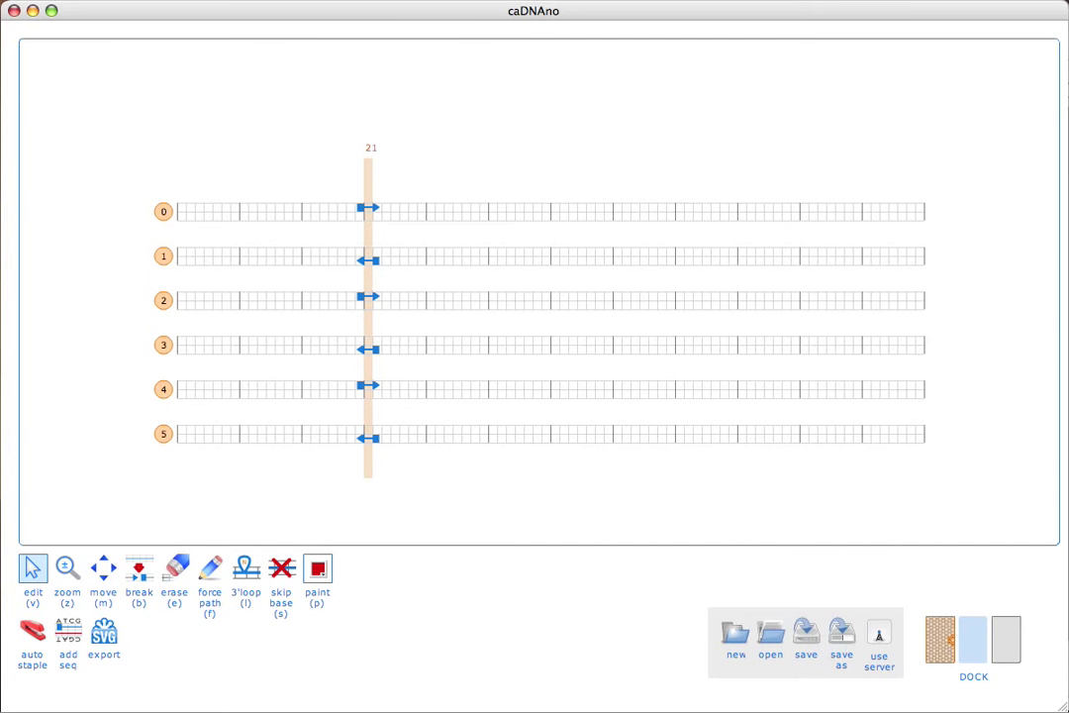
left_click(938, 639)
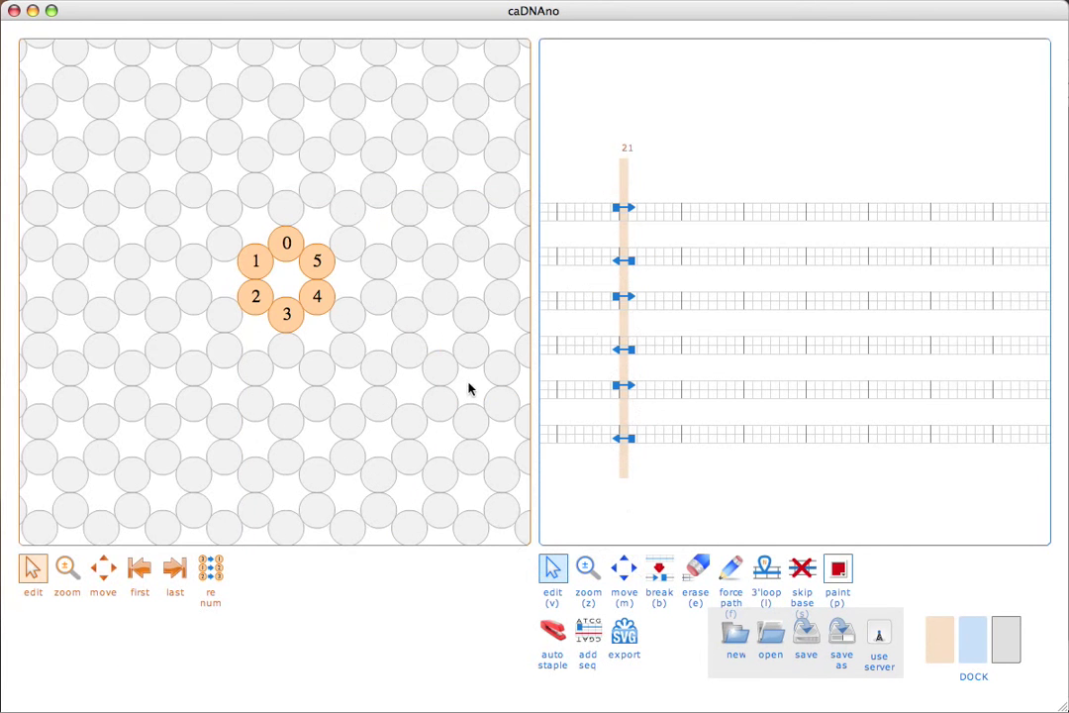
left_click(938, 634)
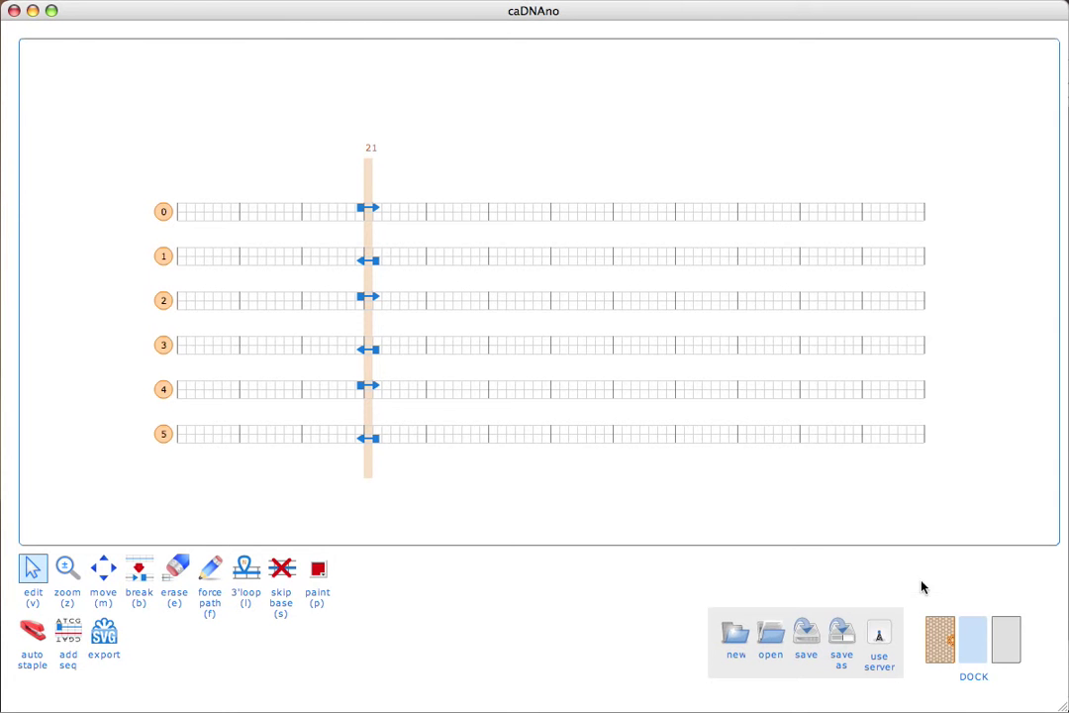
- Toggle the dock panels until only the full-width strand path view remains
left_click(941, 642)
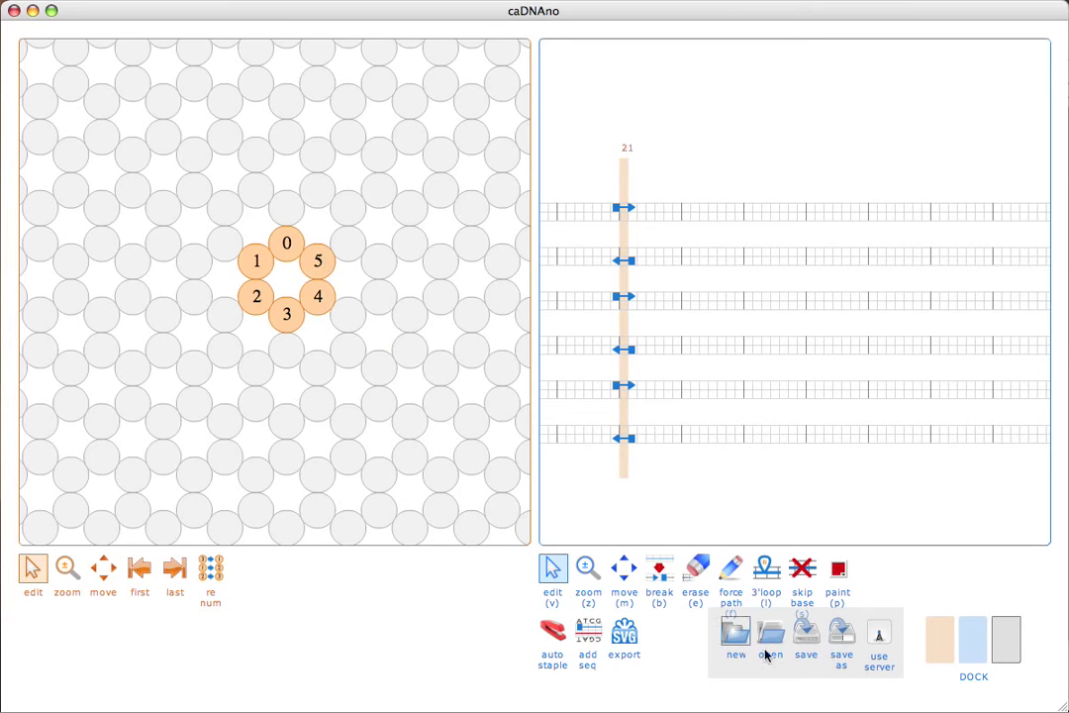
left_click(951, 639)
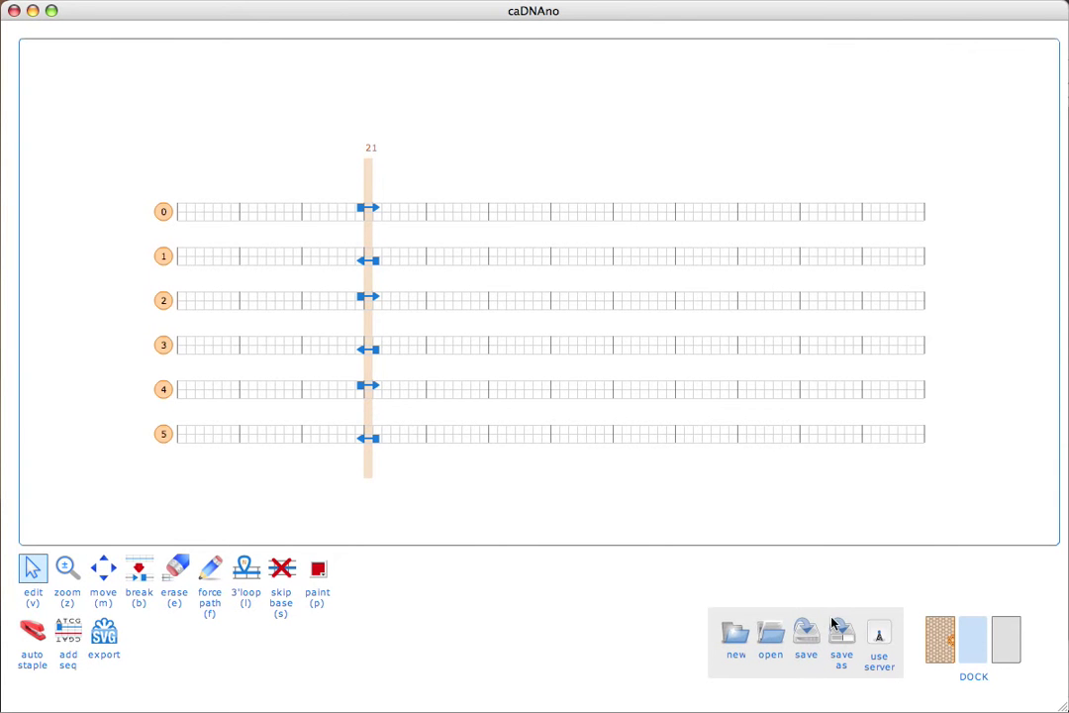
left_click(956, 646)
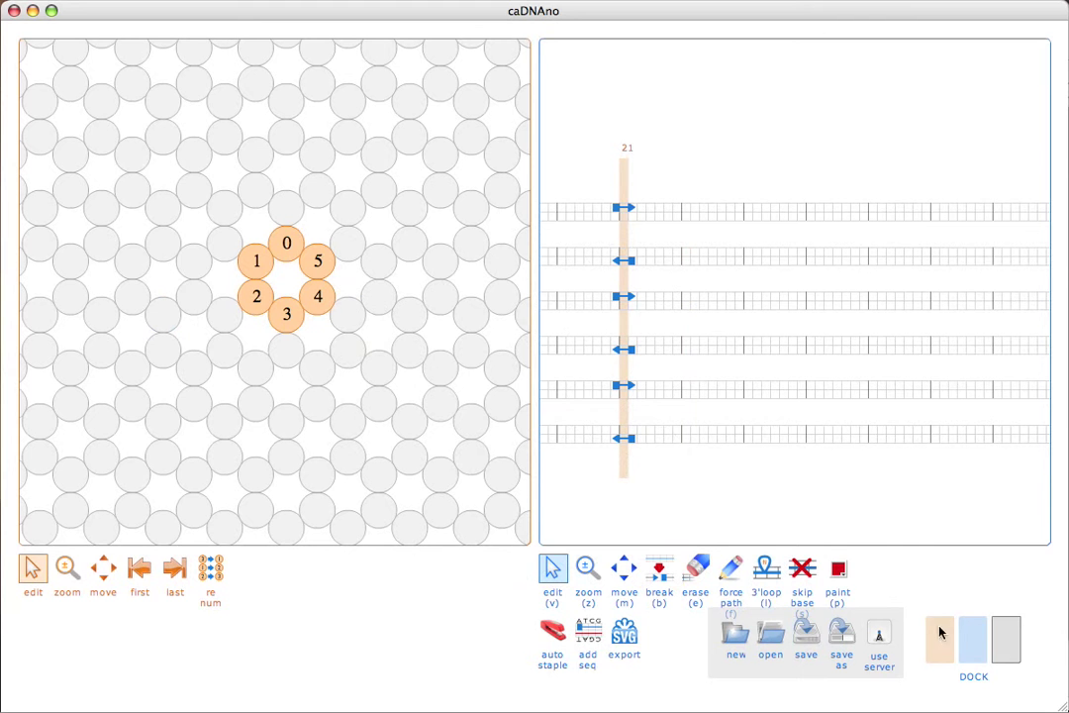
left_click(966, 643)
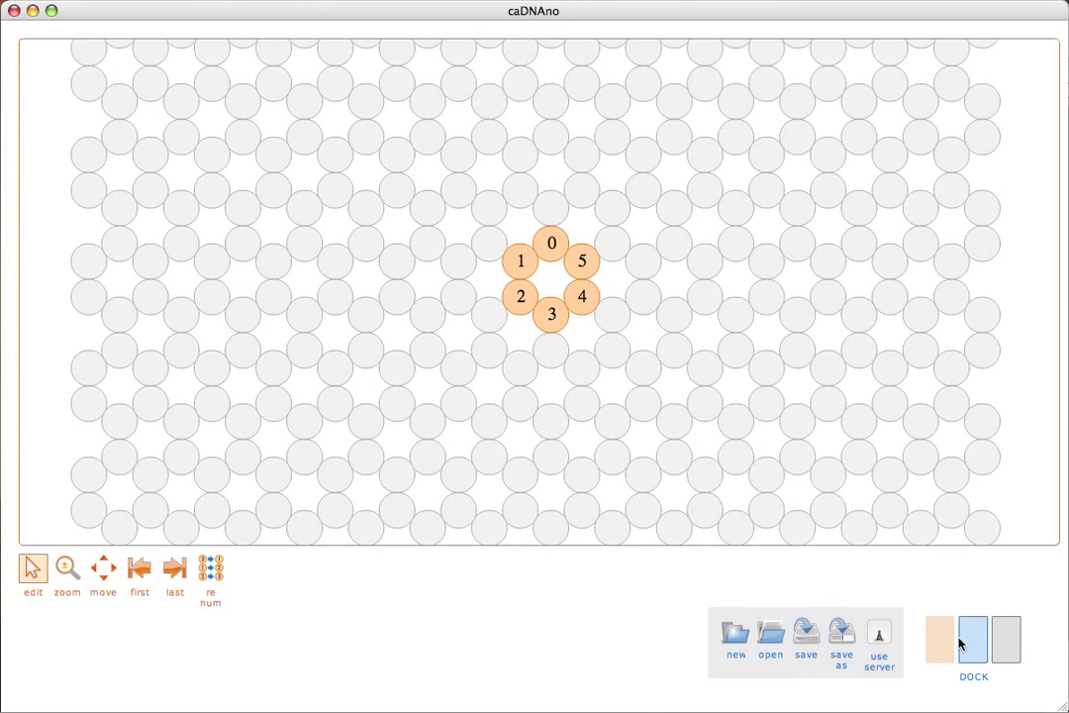
left_click(966, 643)
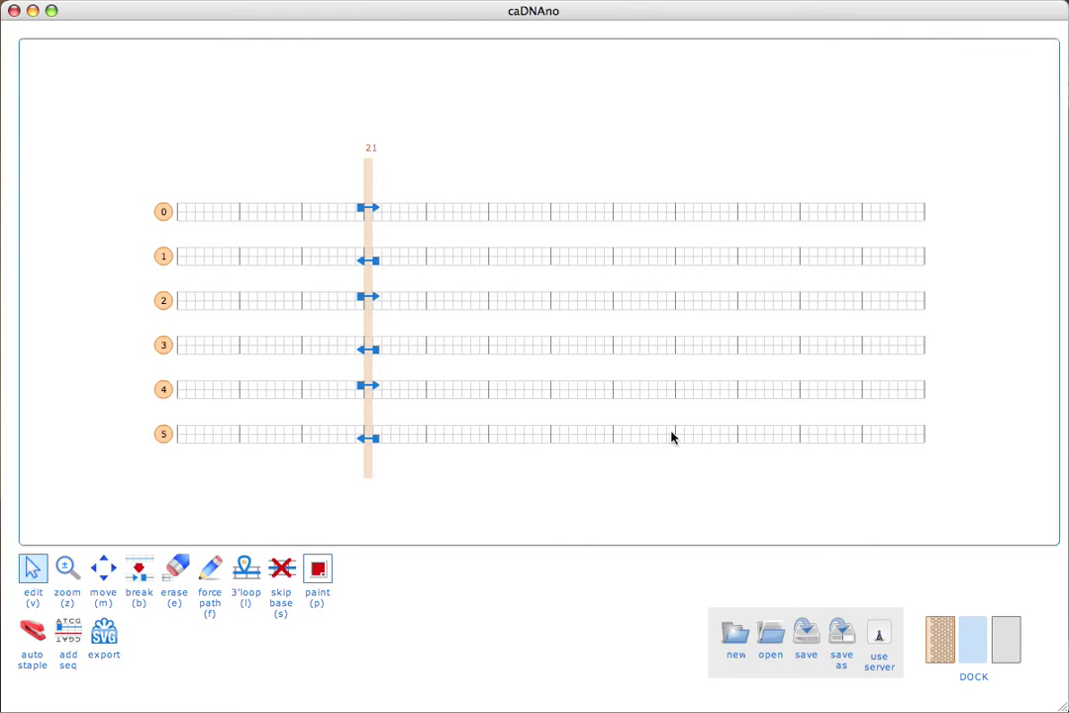
- Show the 3D view and tilt the helix bundle to view it at an angle
left_click(1003, 654)
left_click_drag(800, 280, 752, 285)
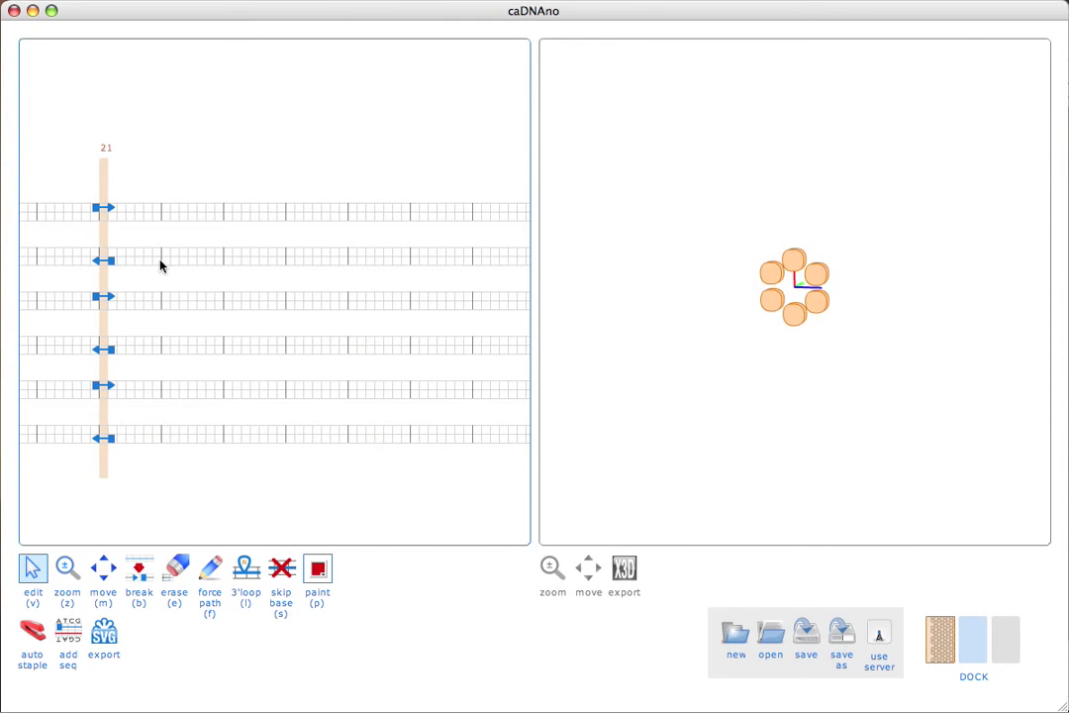
scroll(163, 260, "left", 5)
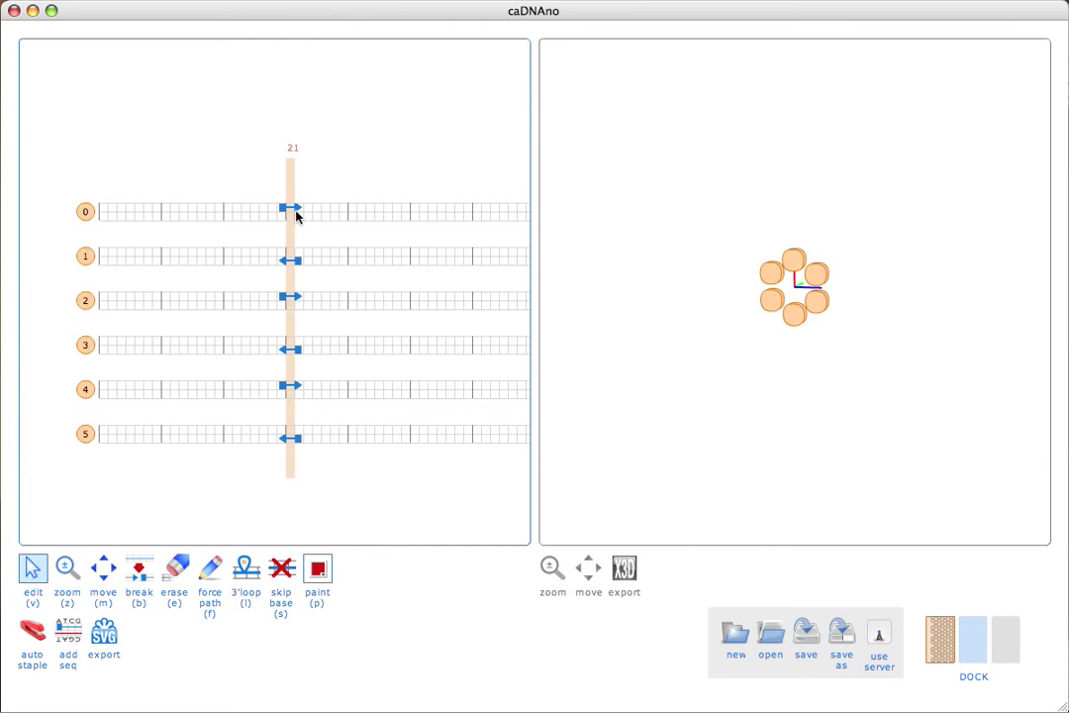
- Drag the strands of helices 0–3 out to the grid edges, then hide the 3D view
left_click_drag(297, 210, 369, 210)
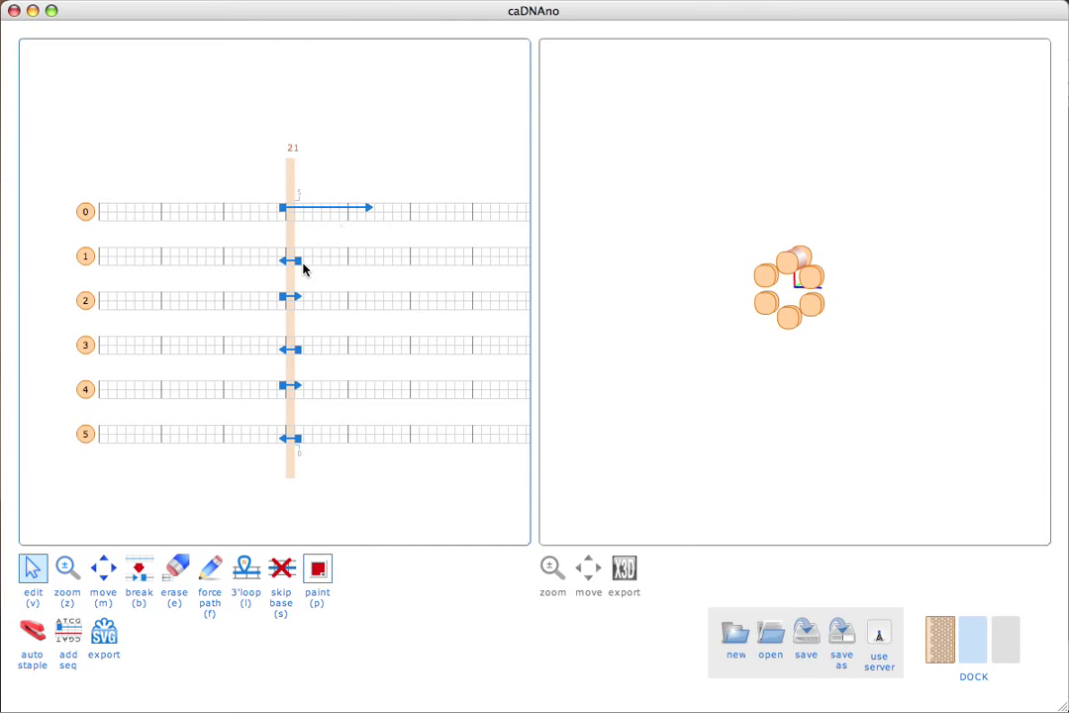
left_click_drag(299, 263, 396, 264)
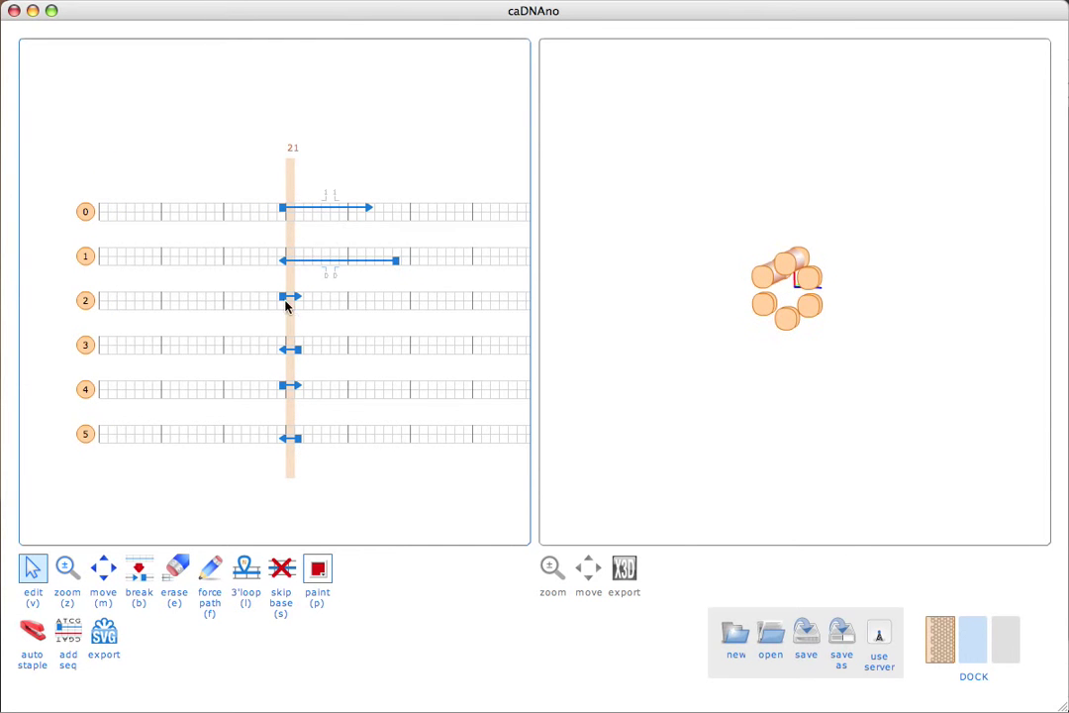
left_click_drag(282, 299, 186, 309)
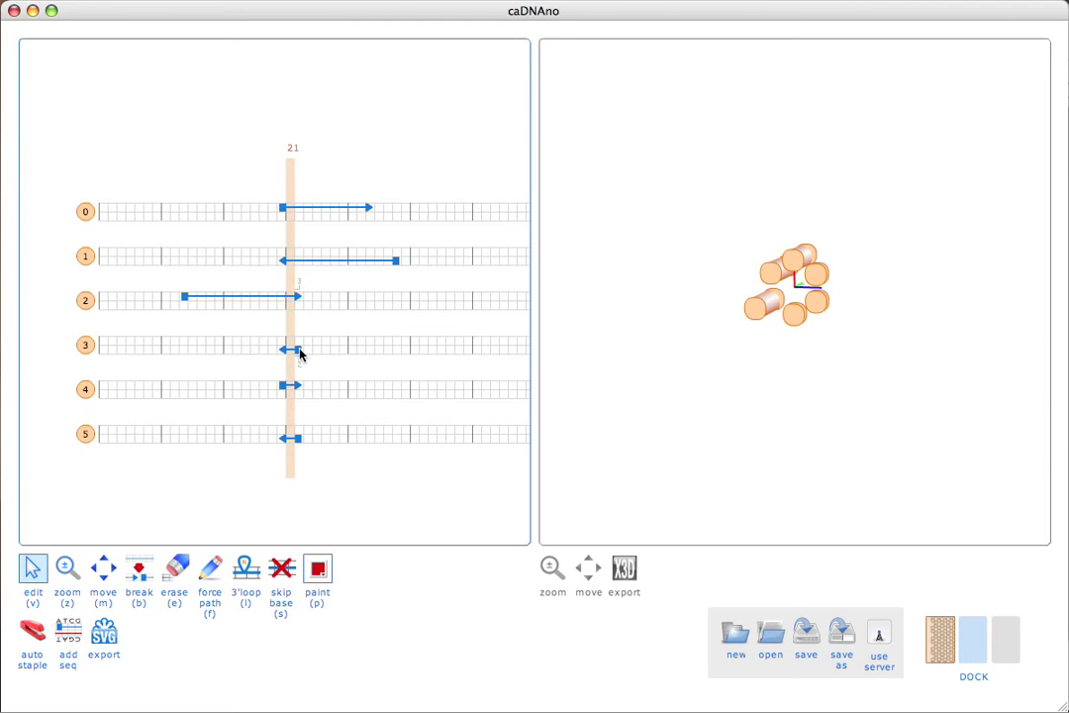
left_click_drag(298, 351, 395, 348)
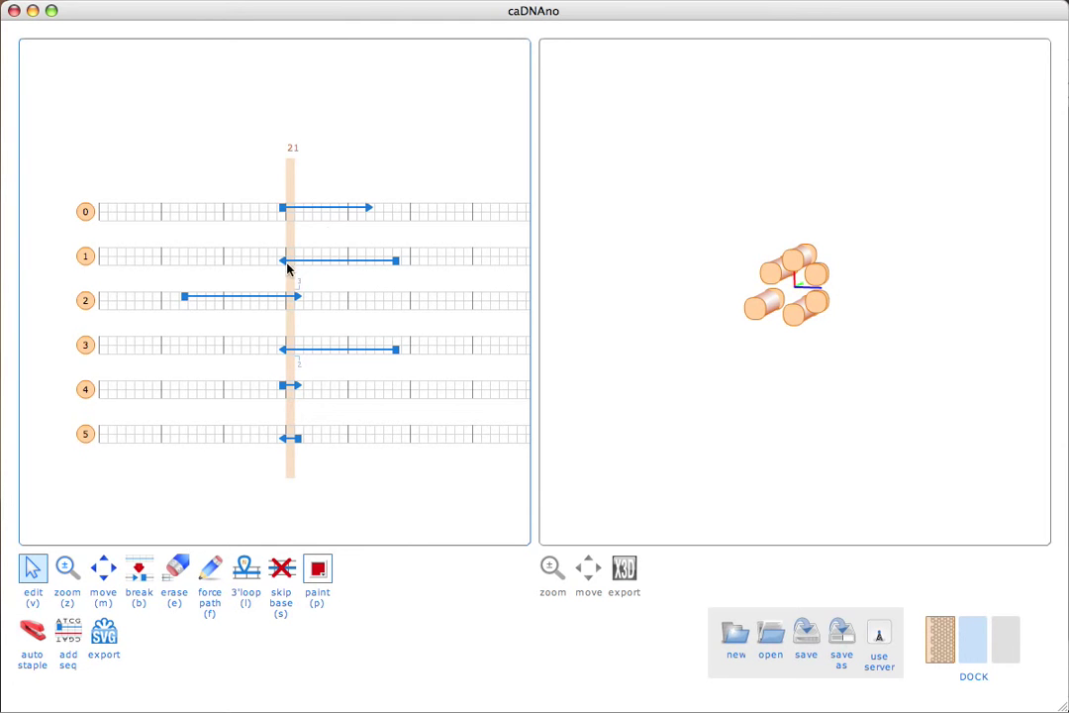
left_click_drag(282, 262, 219, 260)
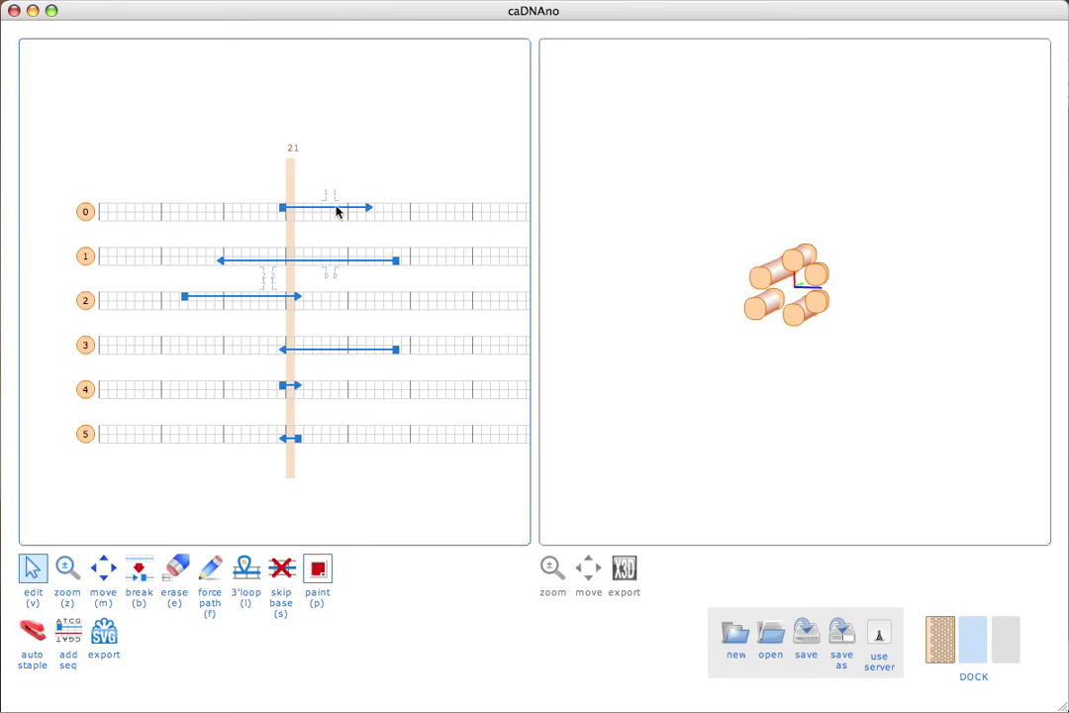
left_click(283, 210, "alt")
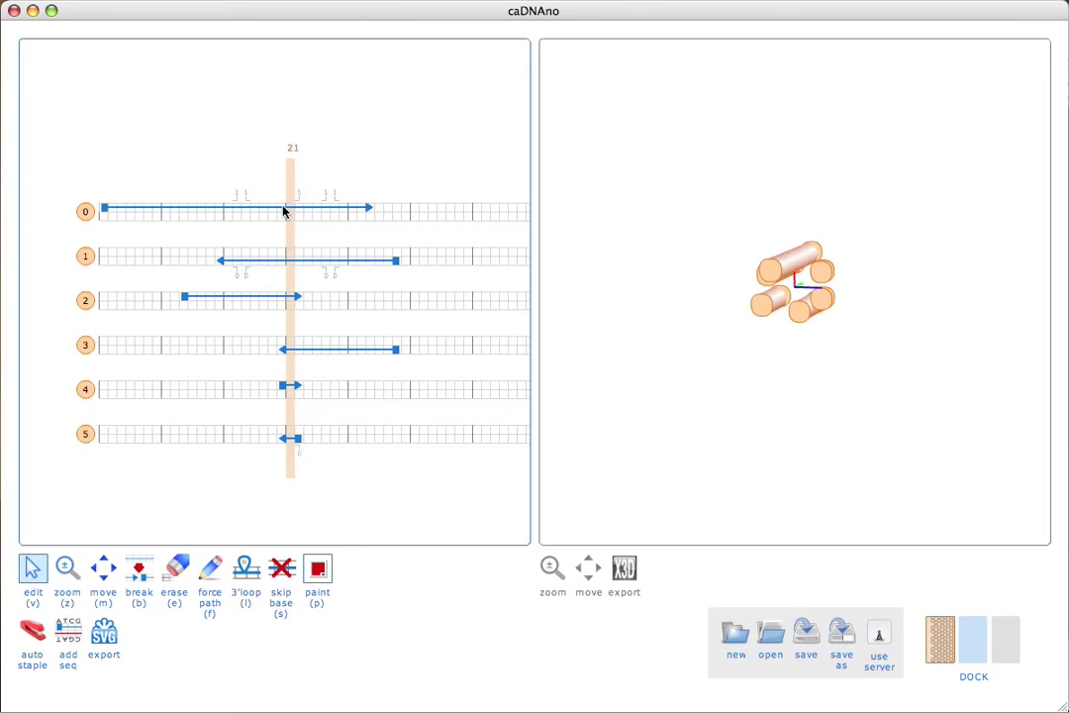
left_click(220, 261, "alt")
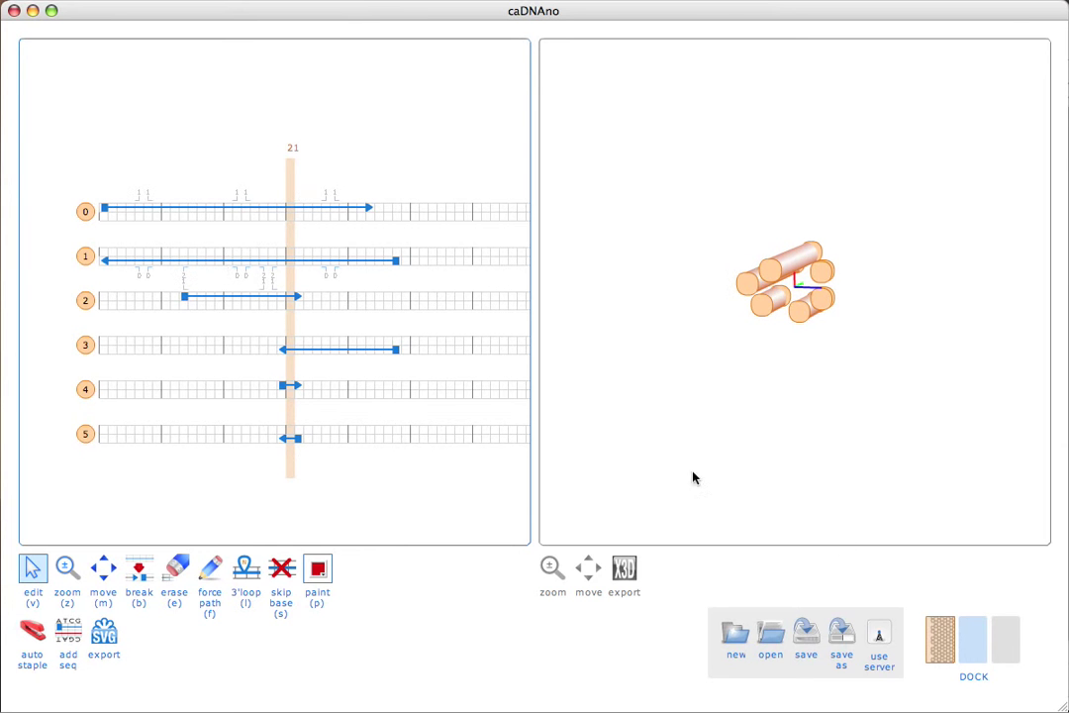
left_click(1006, 634)
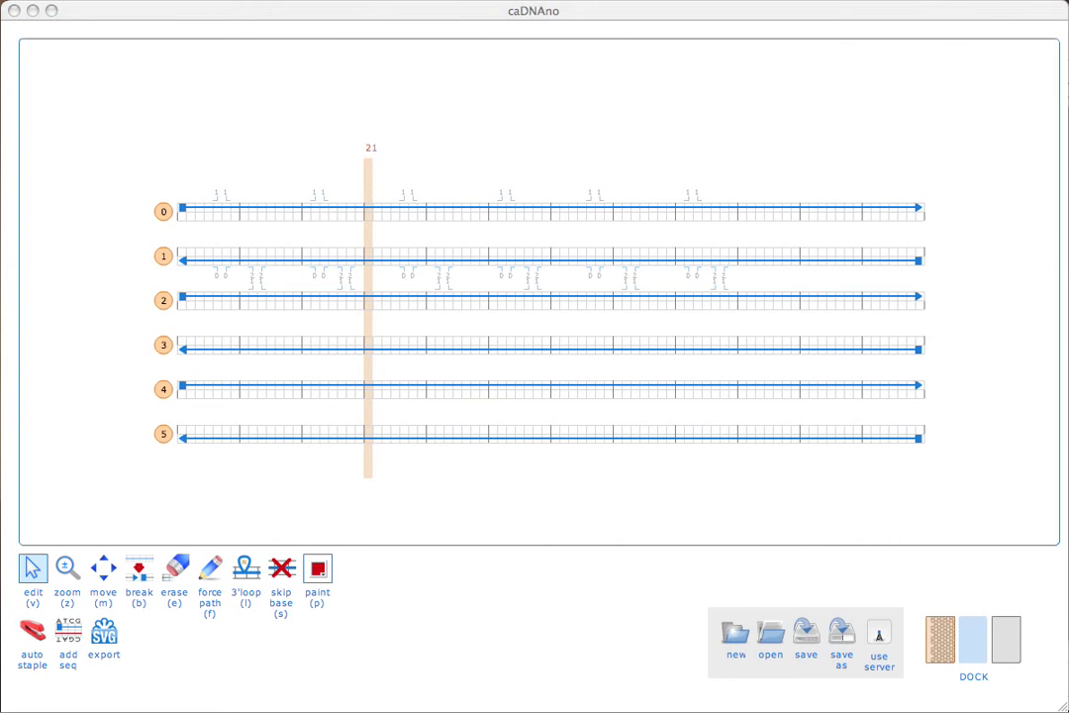
left_click(527, 408)
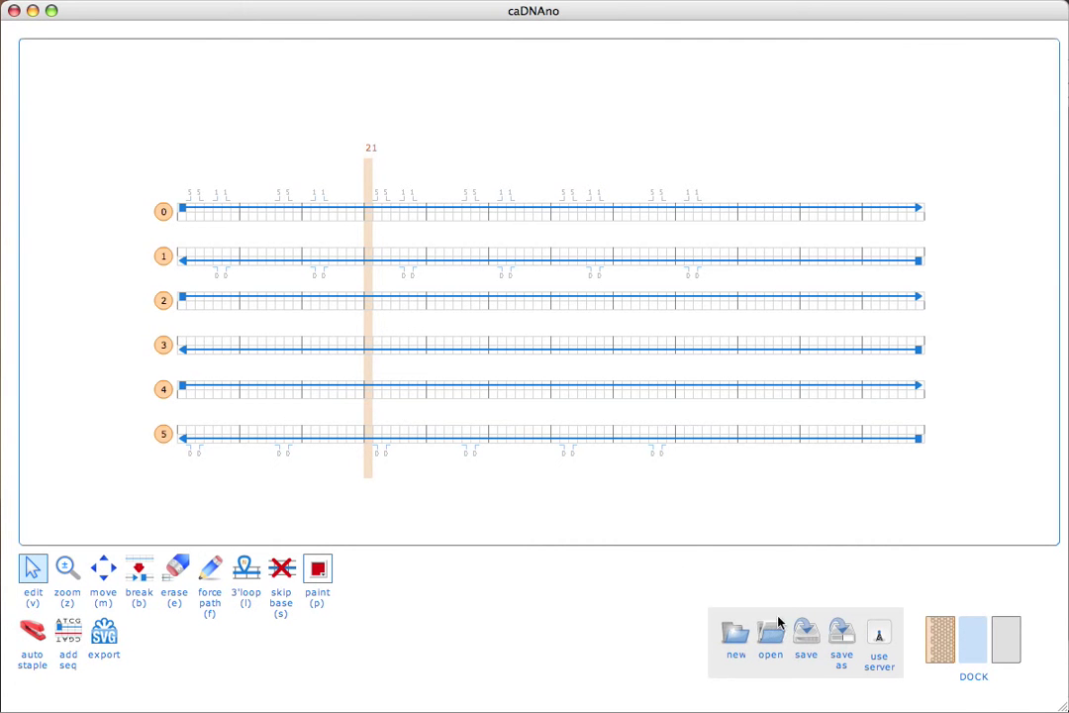
left_click(938, 635)
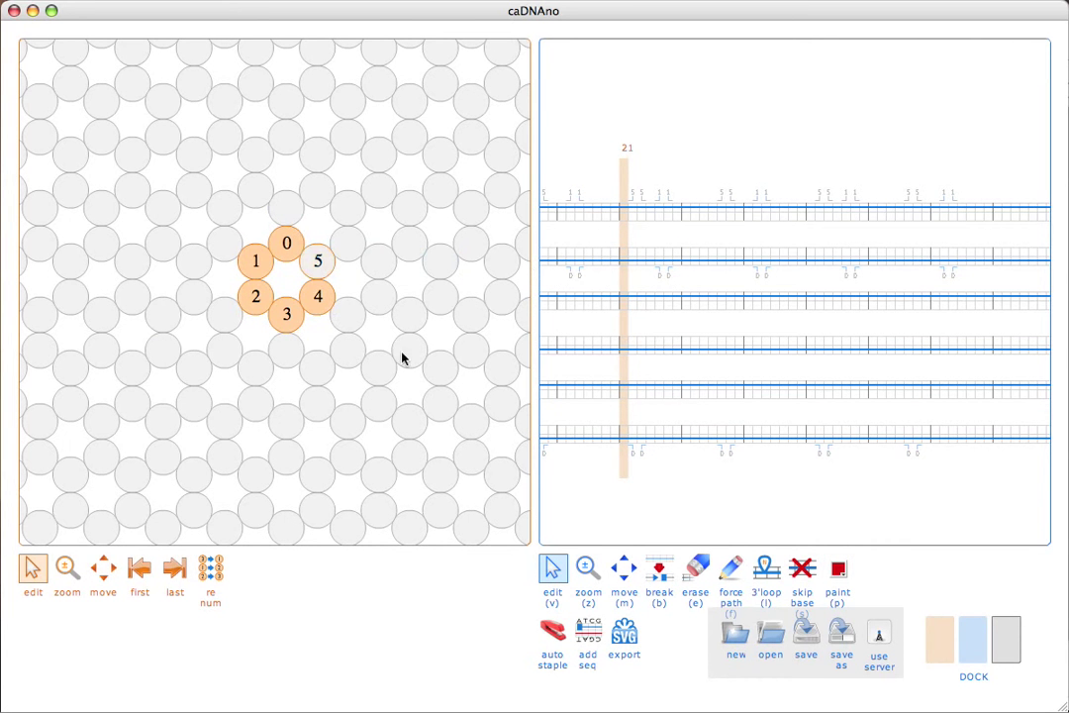
left_click(931, 649)
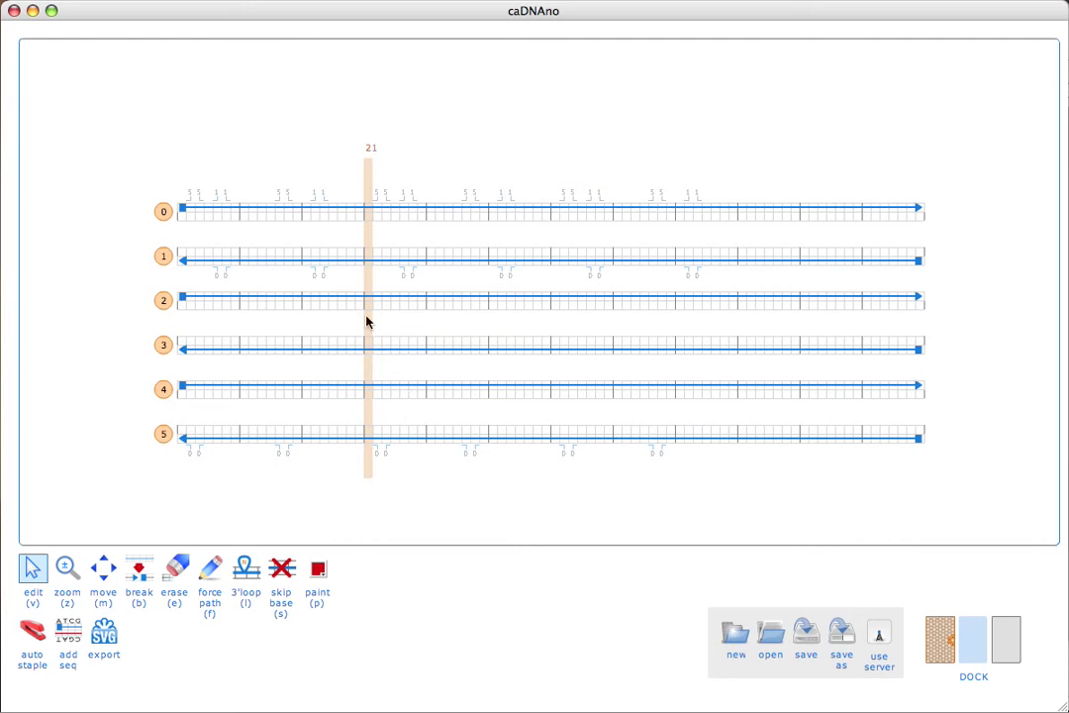
left_click(226, 199)
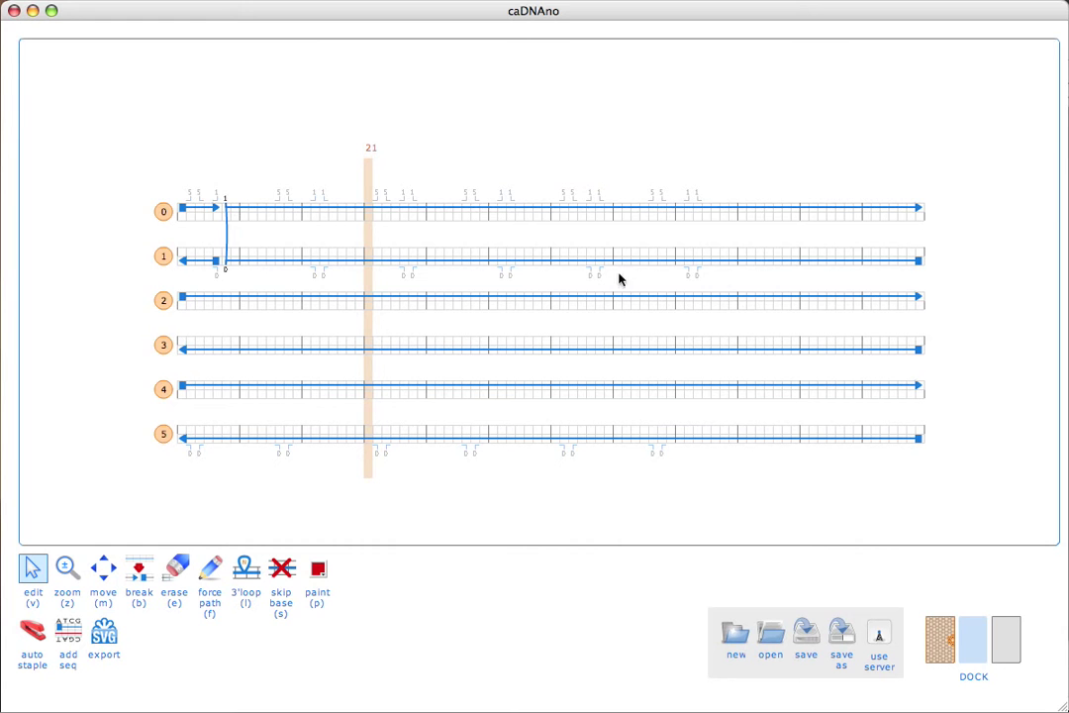
- Add left-end crossovers joining helices 2–3 and 4–5
mouse_move(258, 301)
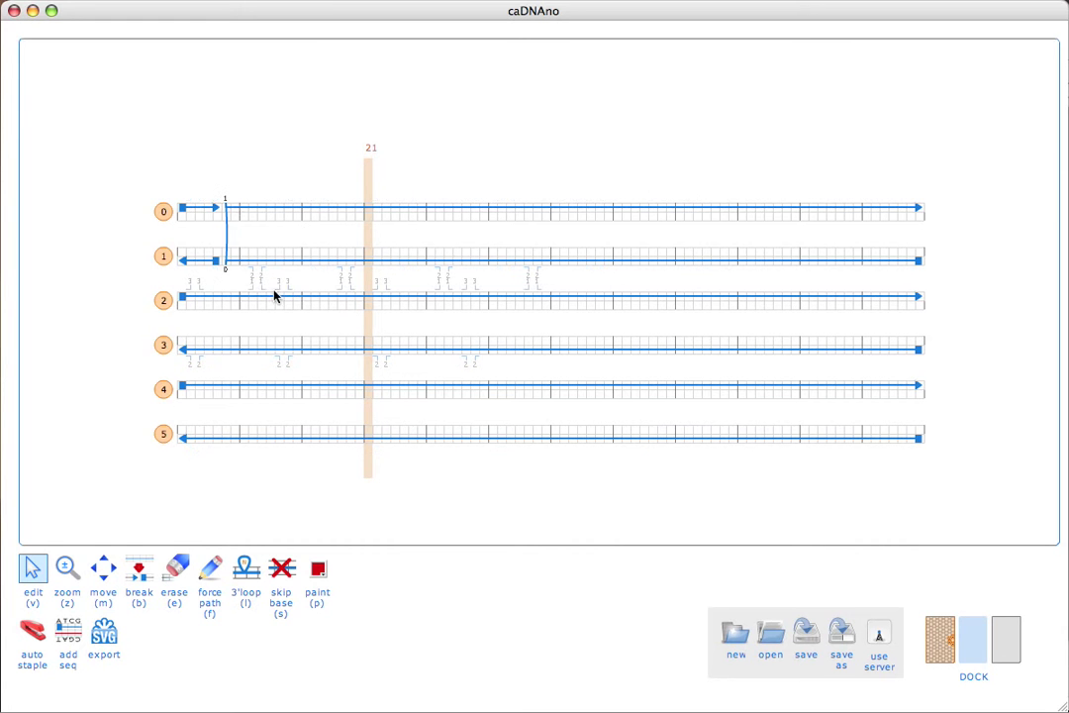
left_click(281, 349)
left_click(261, 374)
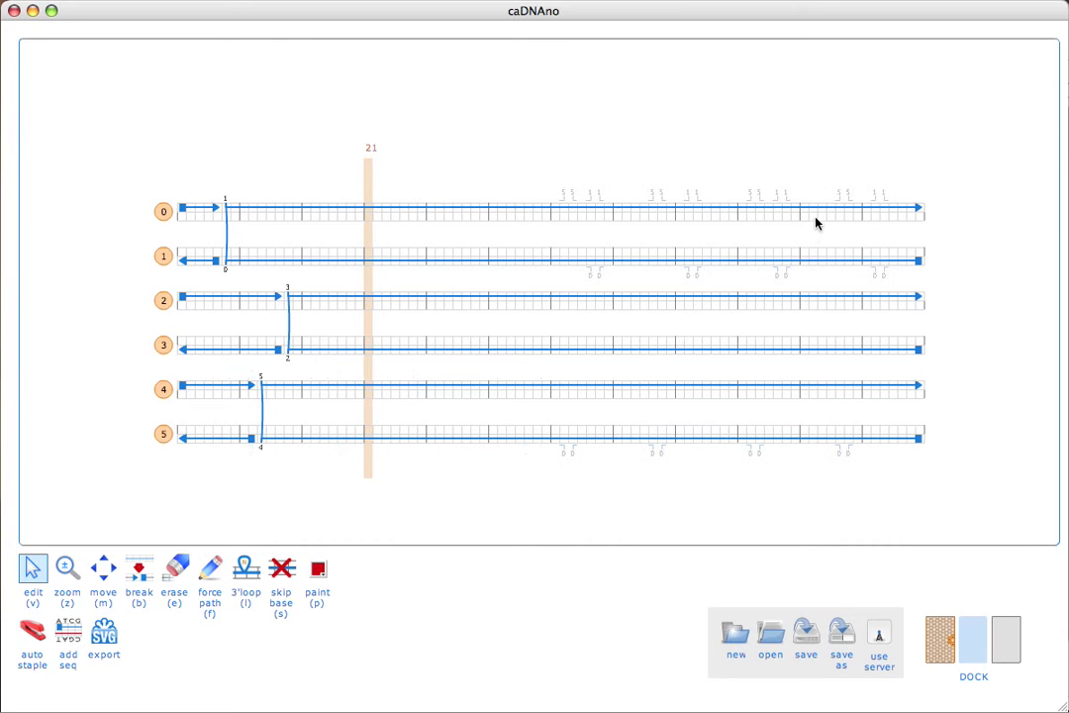
- Add right-end crossovers for pairs 0–1, 2–3 and 4–5, replacing a misplaced 0–1 crossover
left_click(875, 199)
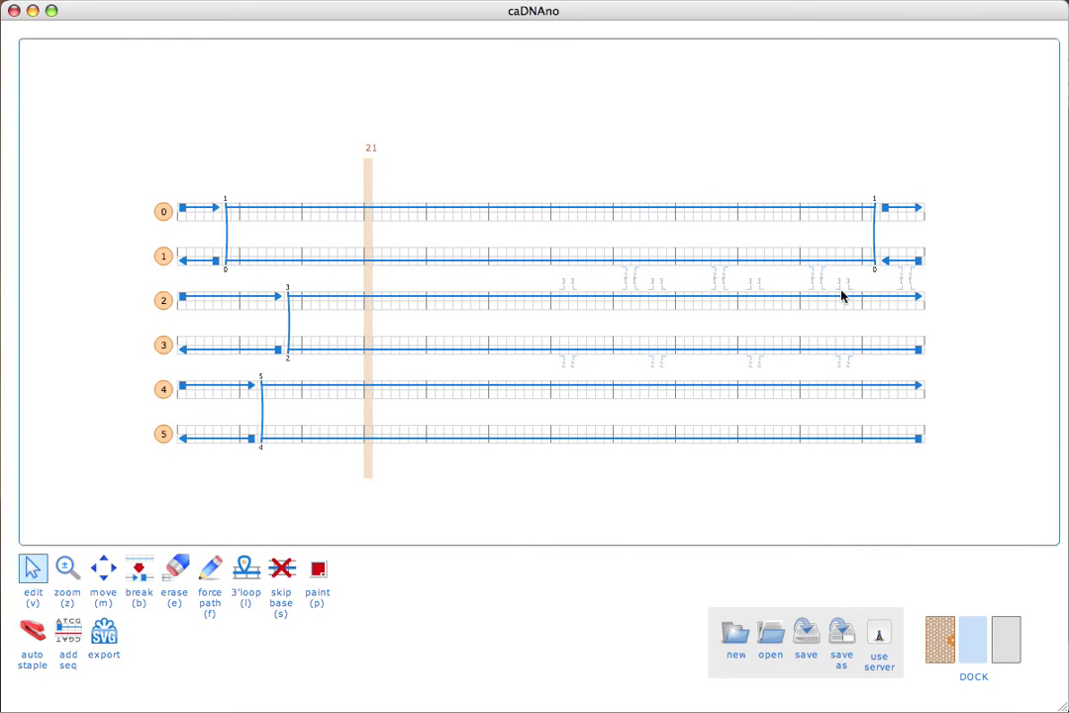
left_click(841, 289)
left_click(876, 237)
left_click(878, 209)
left_click(874, 263)
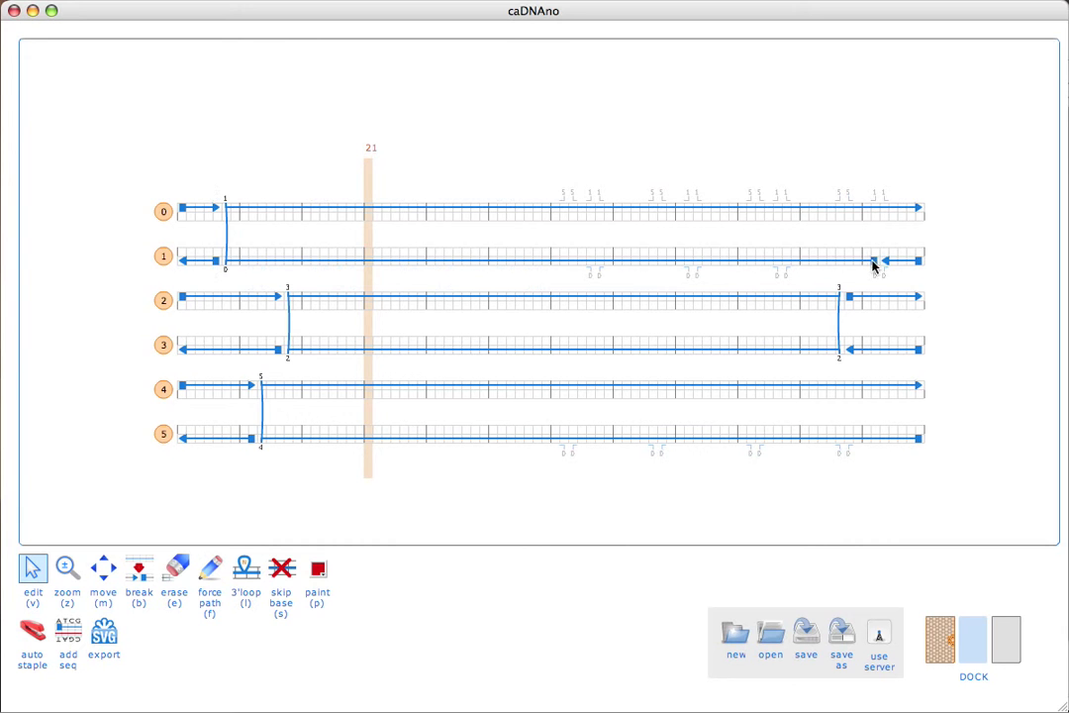
left_click(779, 199)
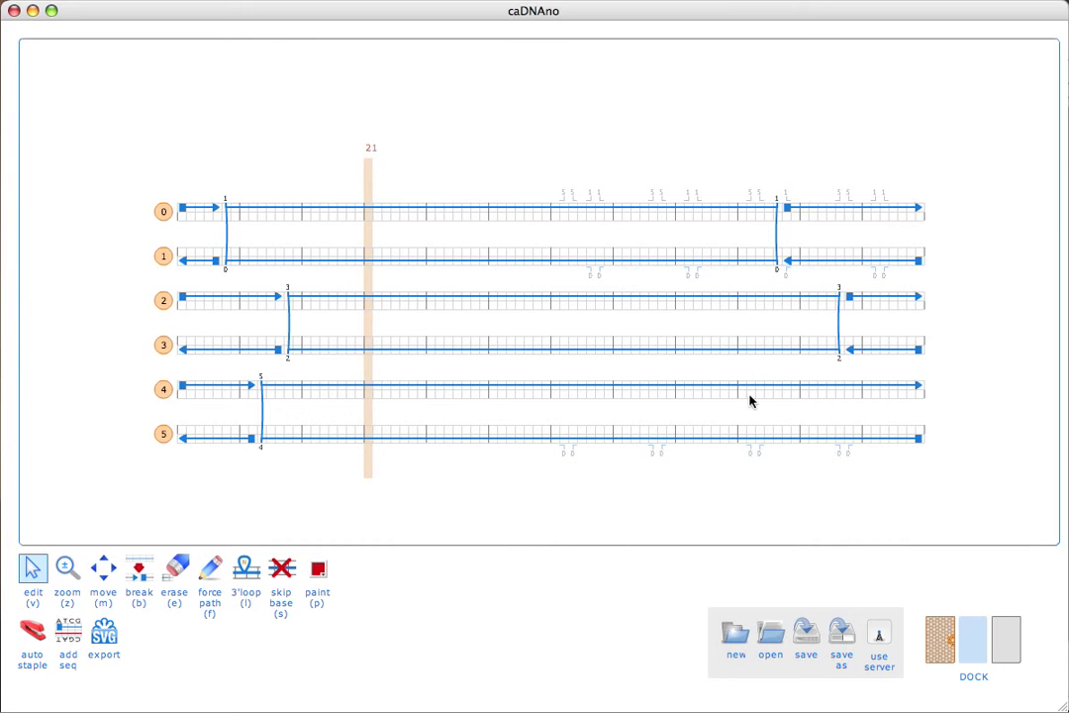
left_click(814, 374)
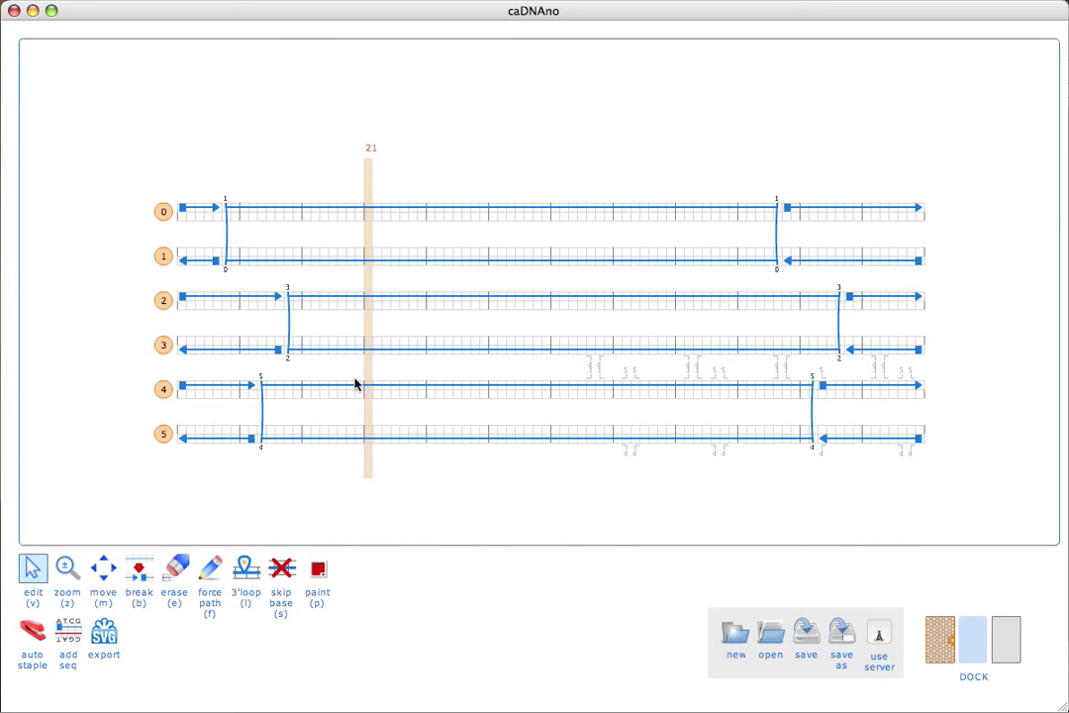
- Erase the leftover left strand ends on helices 0–5
key("e")
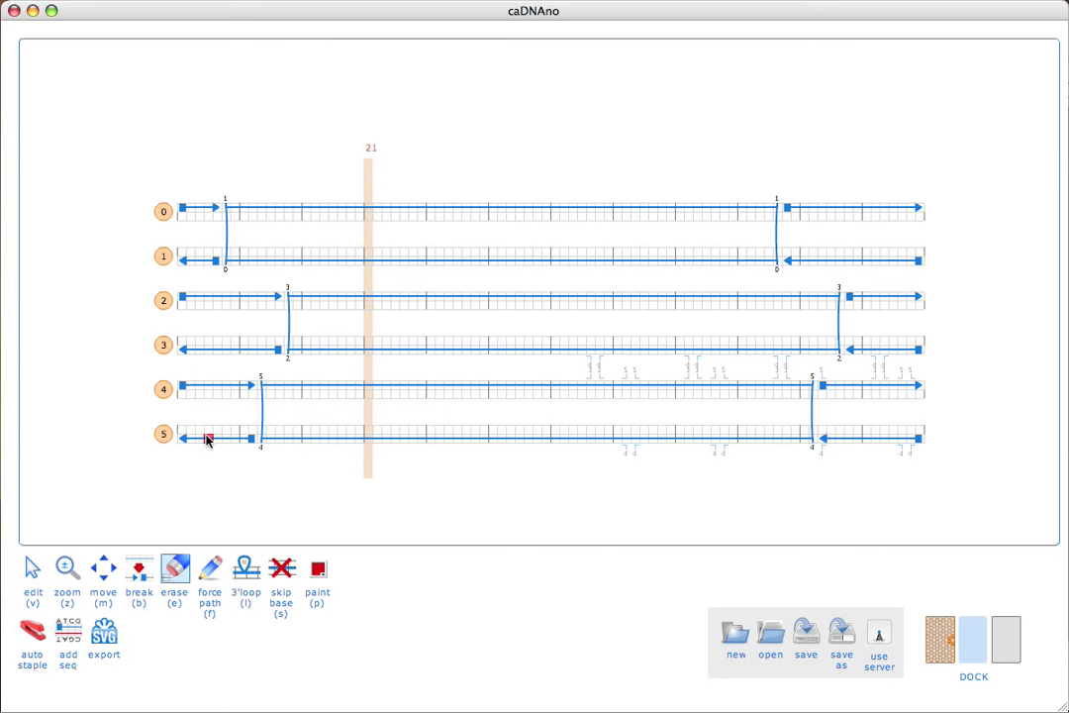
left_click(208, 441)
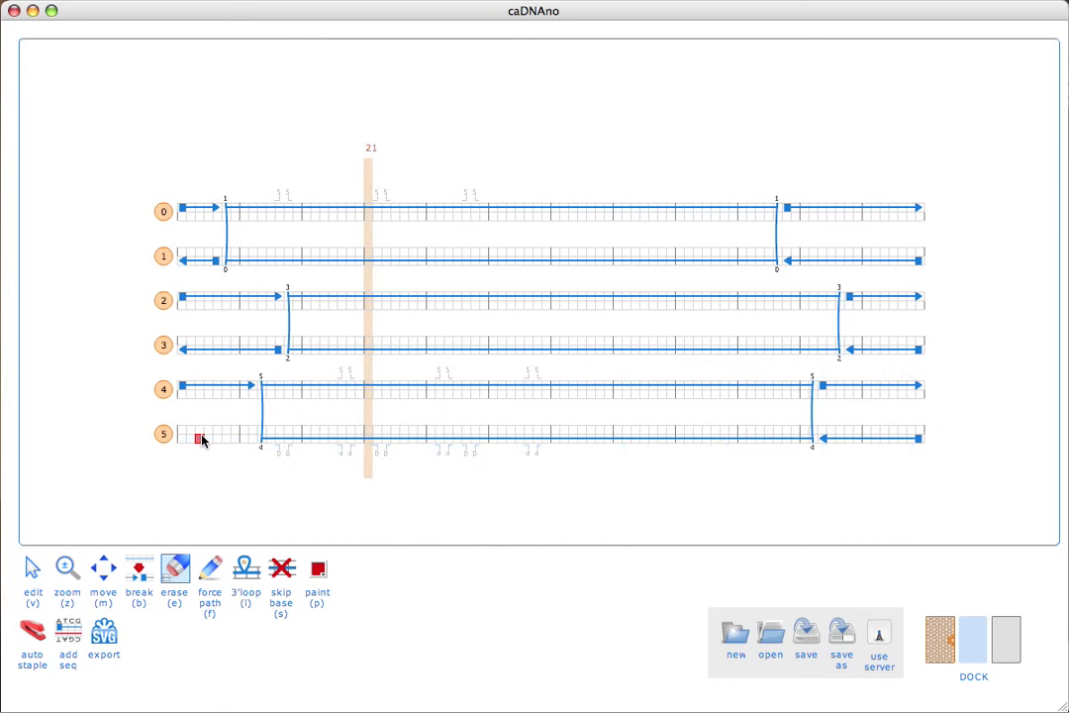
left_click(202, 441)
left_click(200, 436)
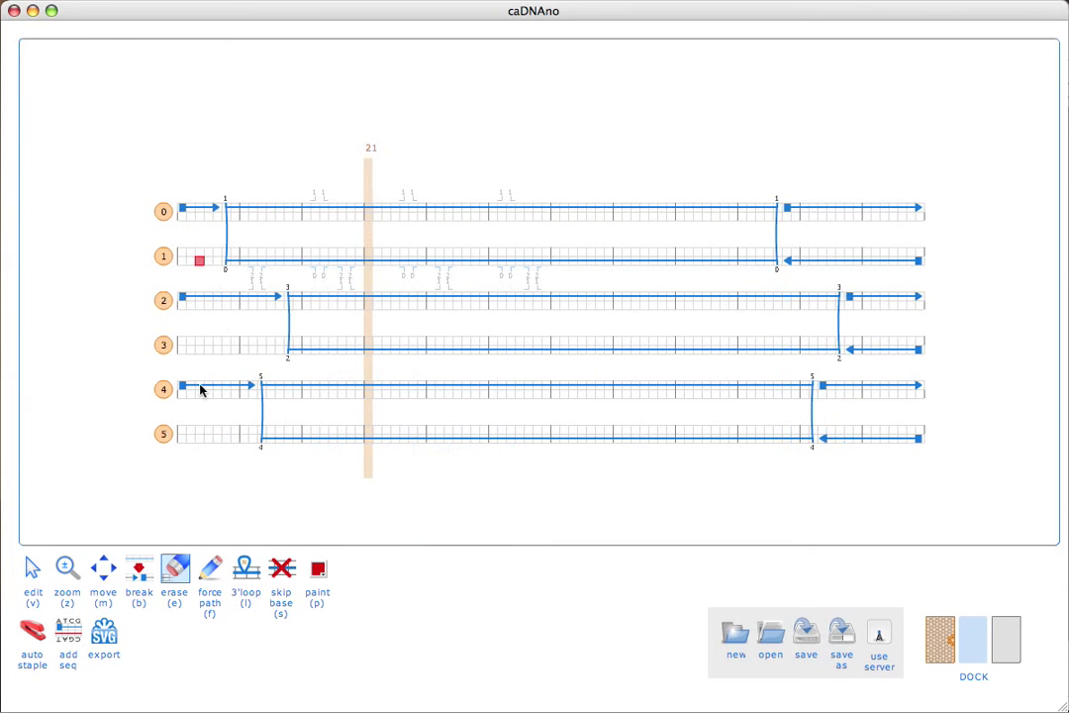
left_click(201, 217)
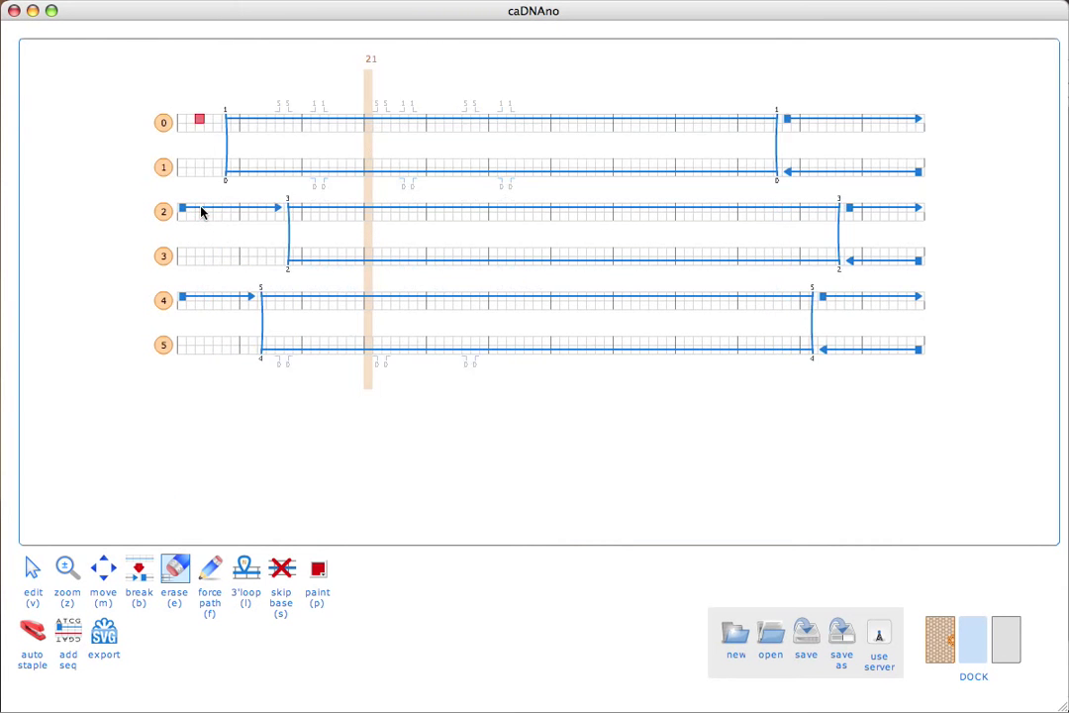
left_click(201, 210)
left_click(202, 212)
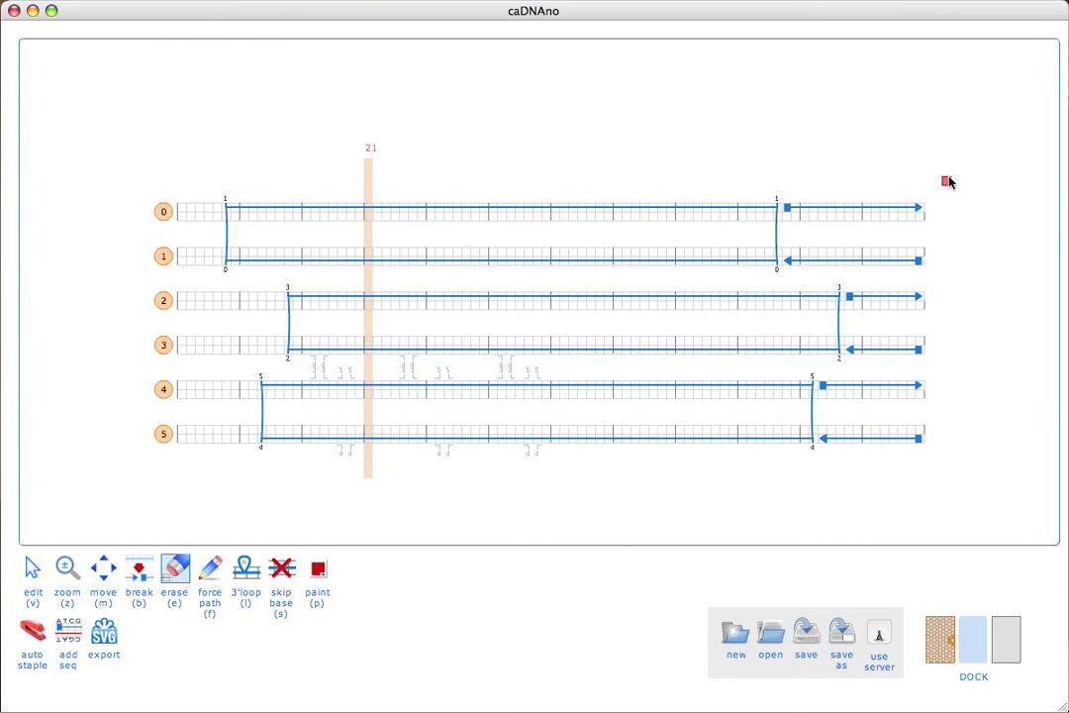
- Erase the leftover right strand ends on helices 0–5 and return to edit mode
left_click(897, 211)
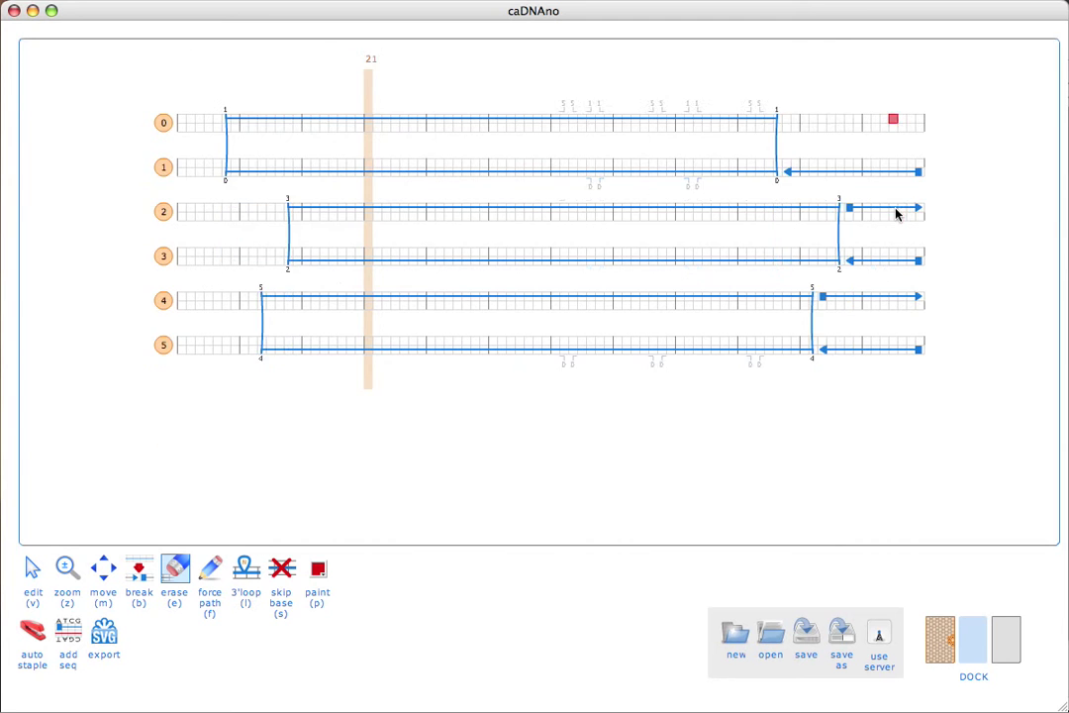
left_click(897, 215)
left_click(896, 211)
left_click(891, 174)
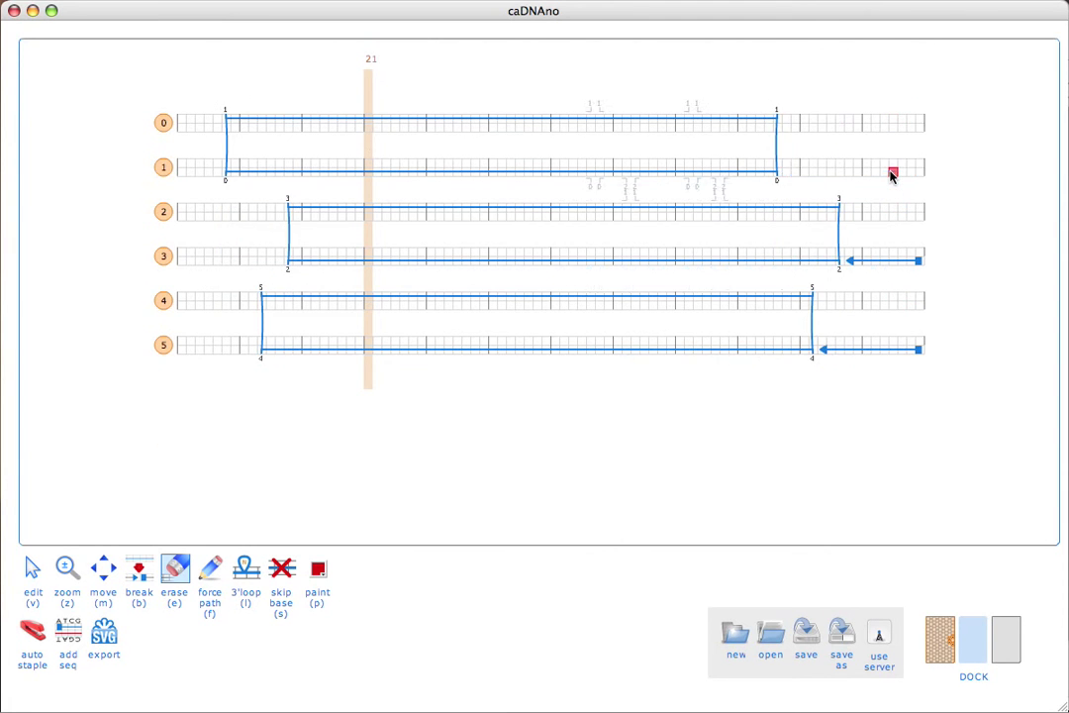
left_click(891, 174)
left_click(891, 261)
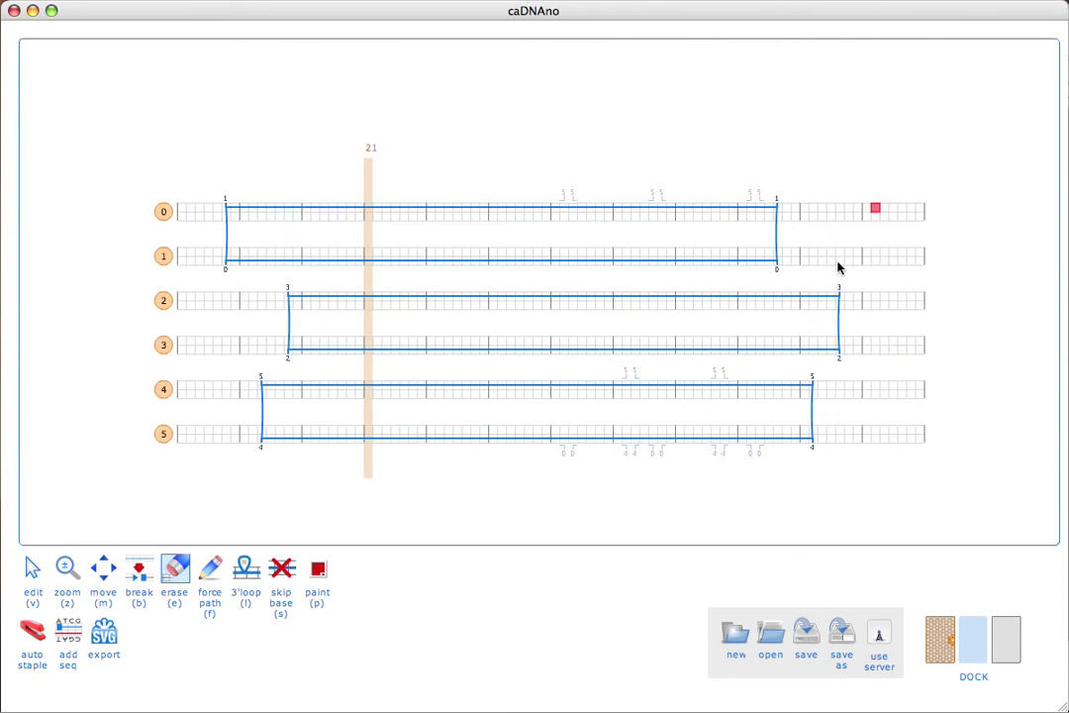
key("v")
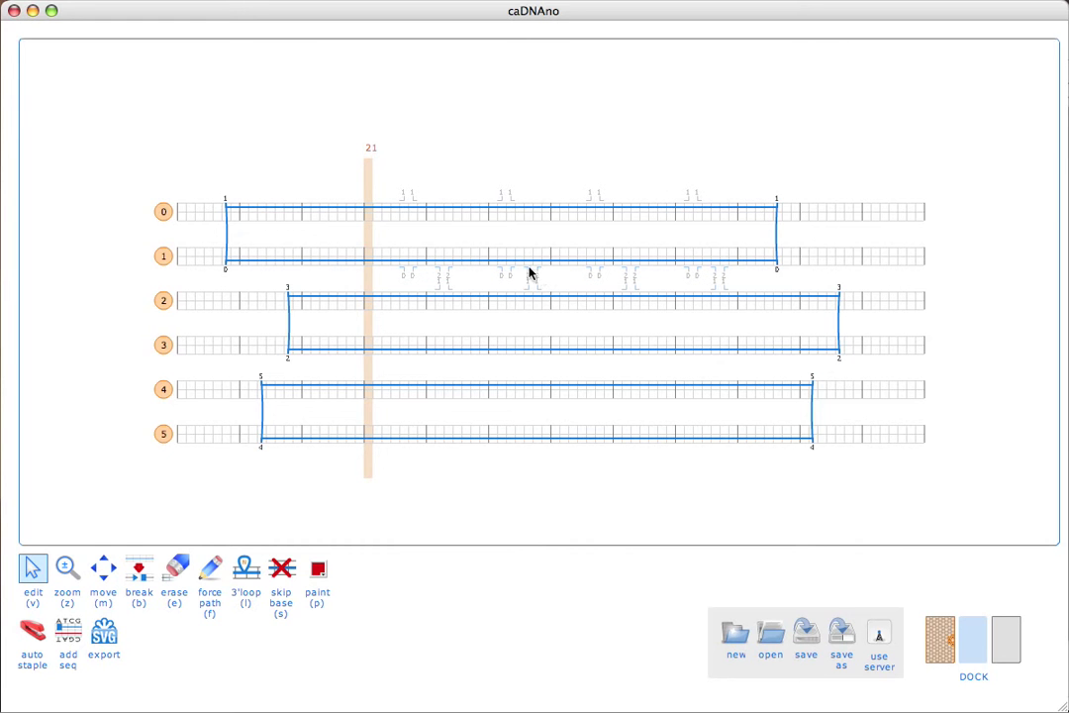
- Link helices 1 and 2 with a mid-grid crossover, then switch to erase mode
left_click(530, 274)
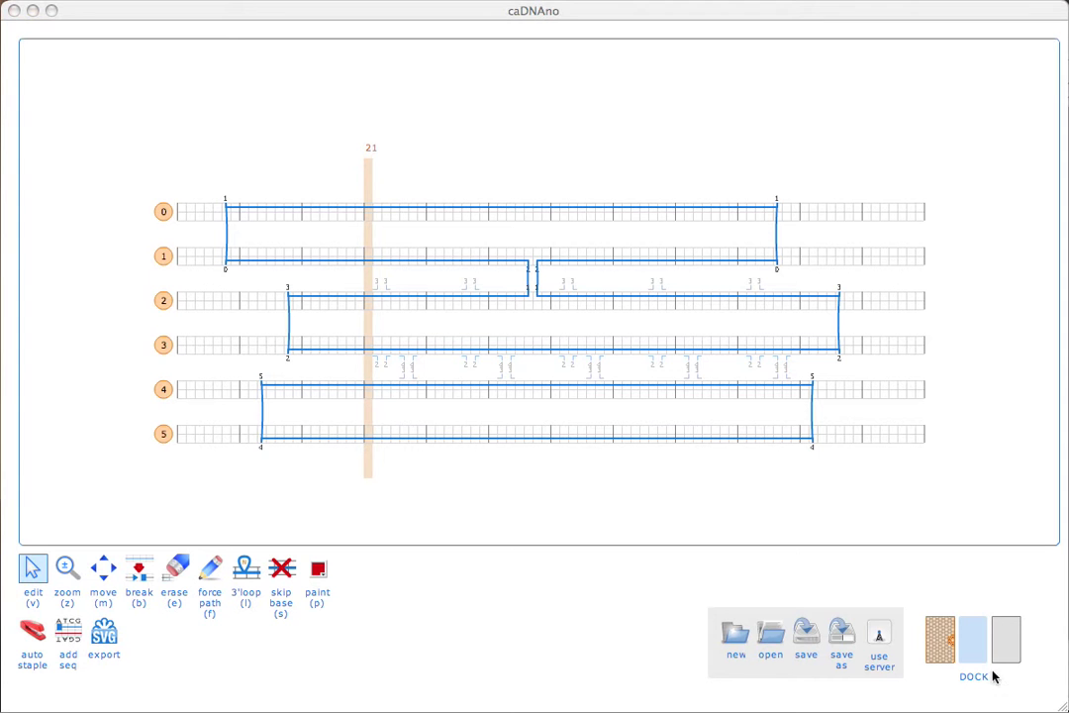
key("e")
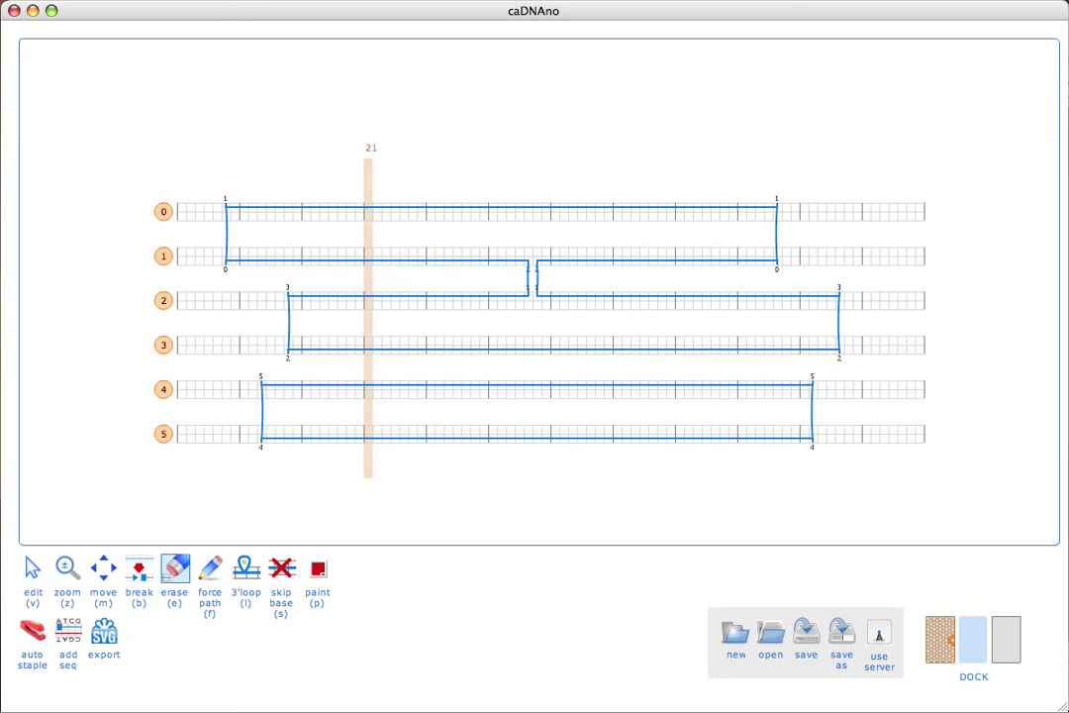
- Auto-generate staple strands, confirm replacing existing staples, and show the helix cross-section view
left_click(31, 638)
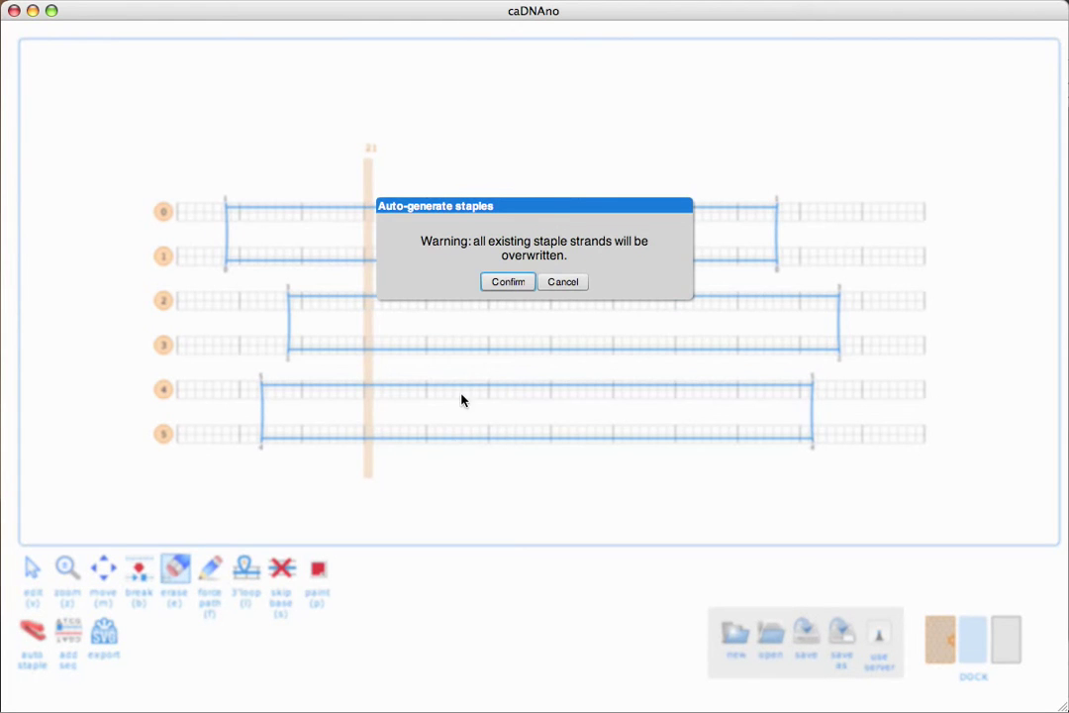
left_click(495, 283)
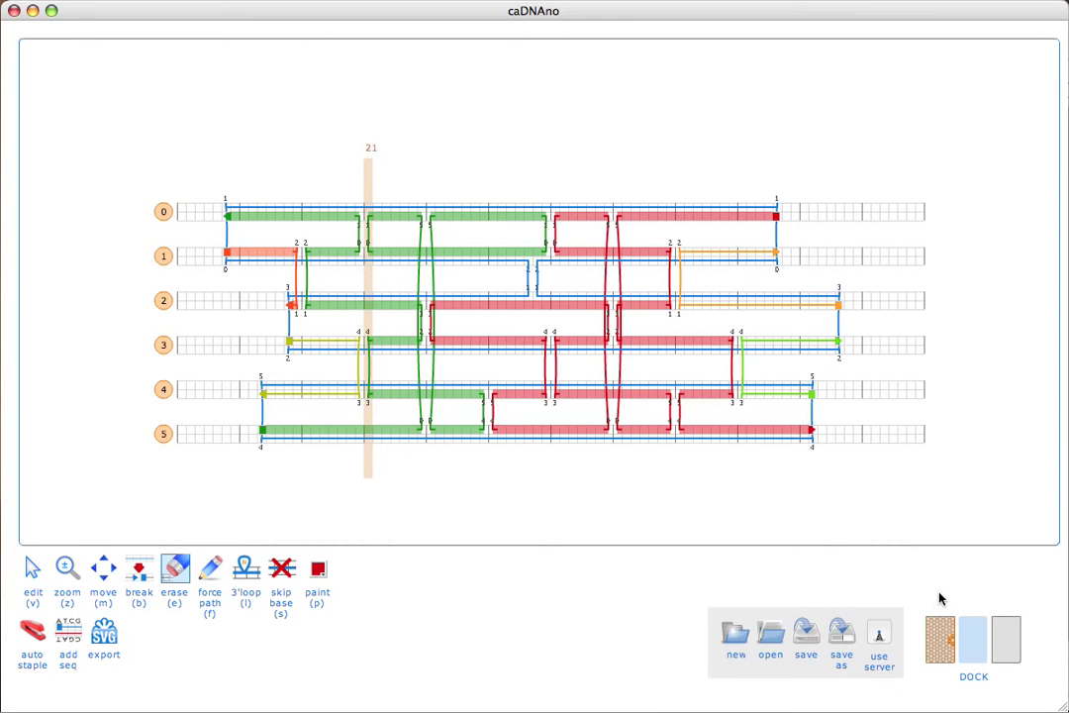
left_click(936, 634)
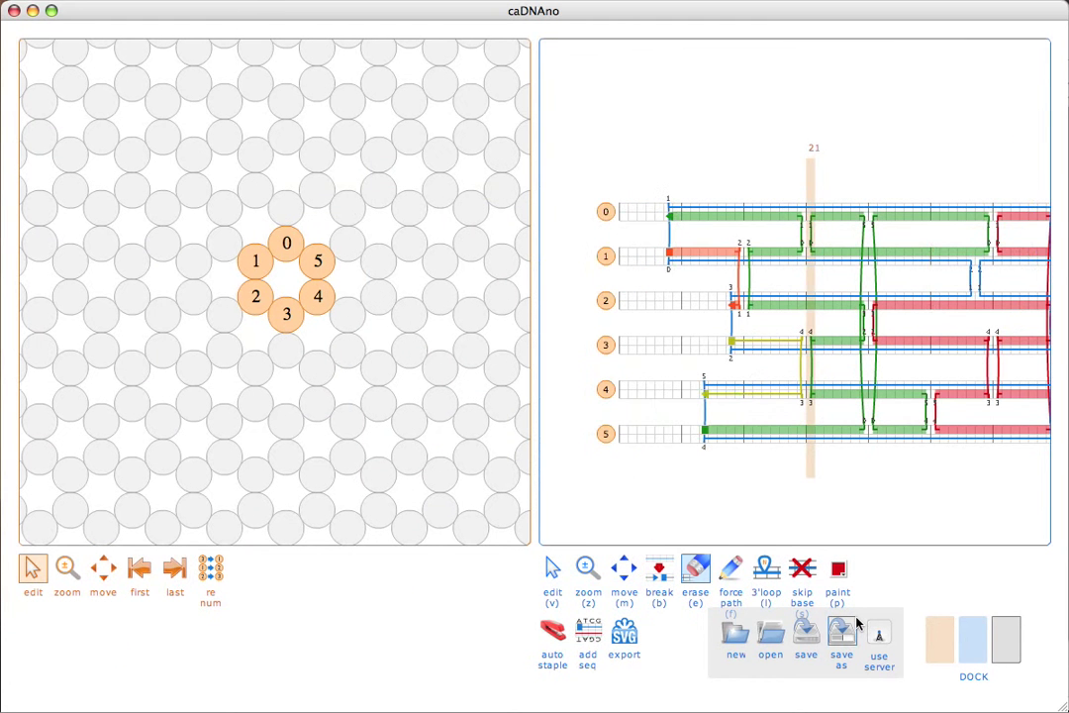
- Move the active slice from base 21 to 9 and add short strands on helices 3 and 4
key("v")
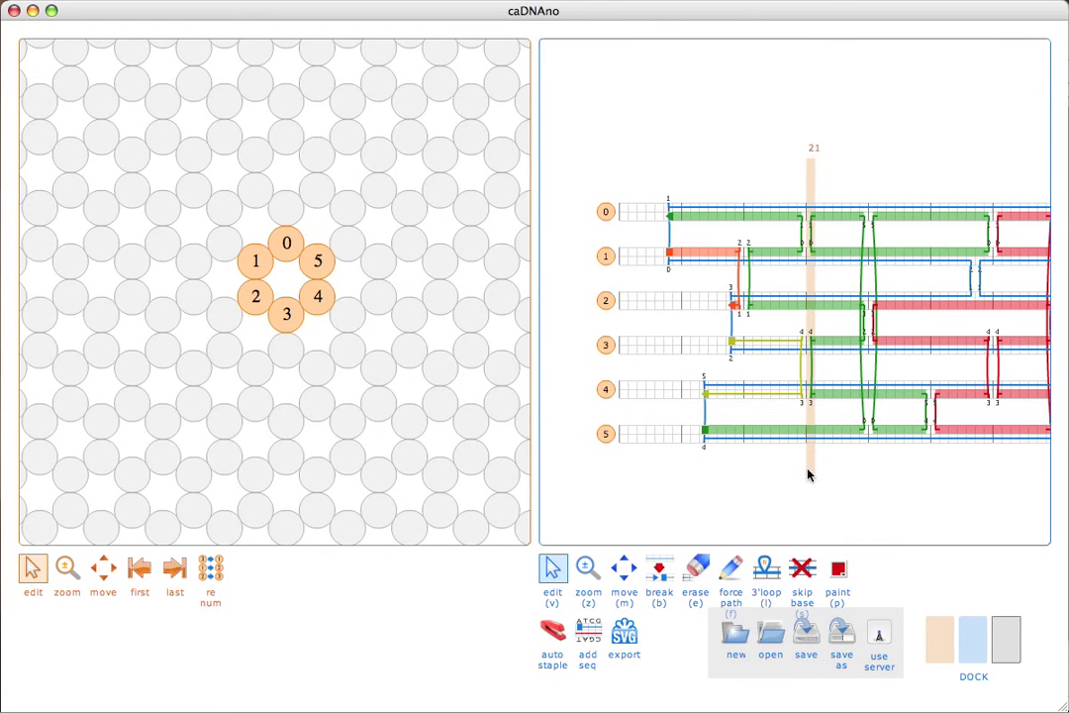
left_click_drag(808, 475, 677, 457)
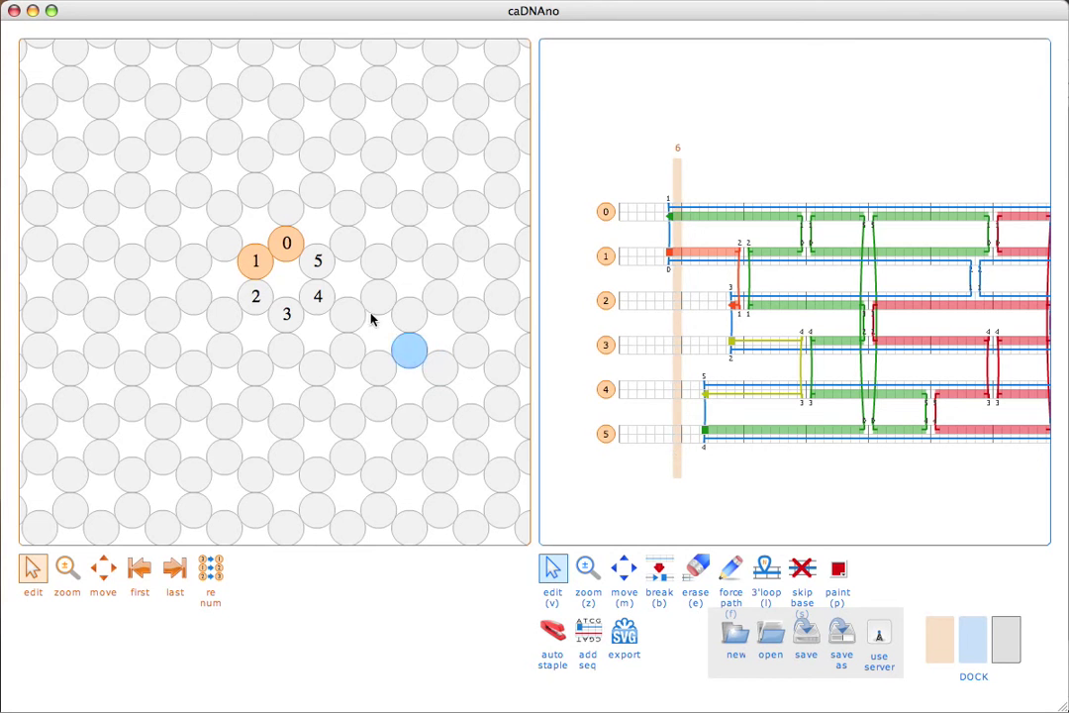
left_click(289, 313)
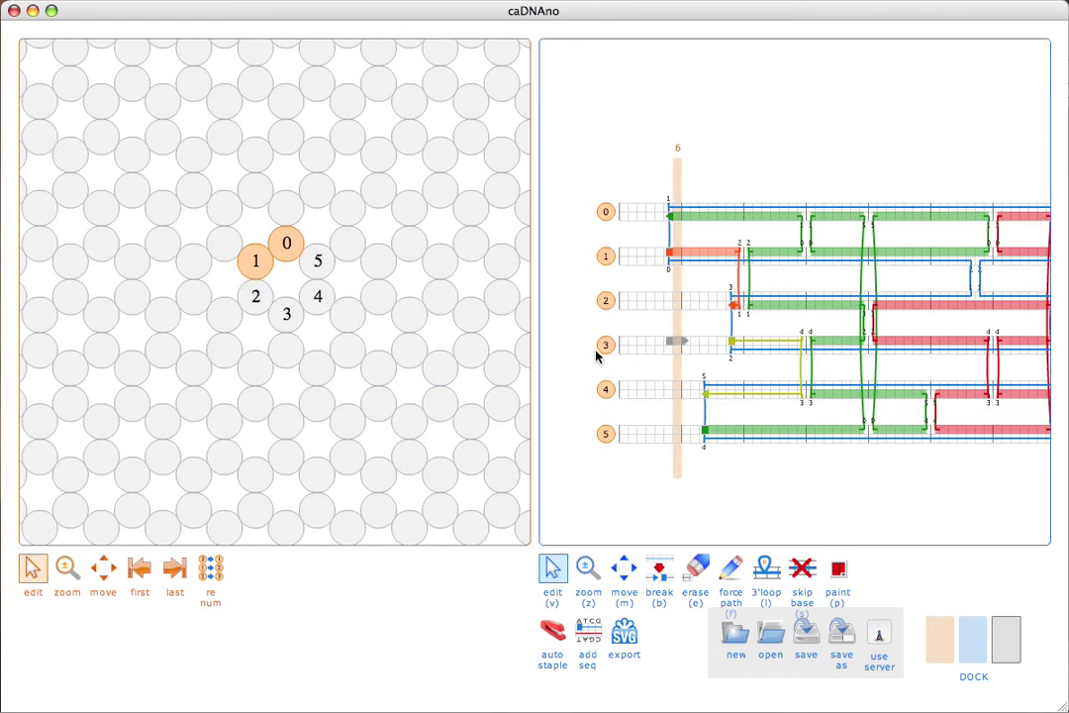
left_click(317, 295)
- Erase the stray strands on helices 4 and 3 and hide the cross-section panel
key("e")
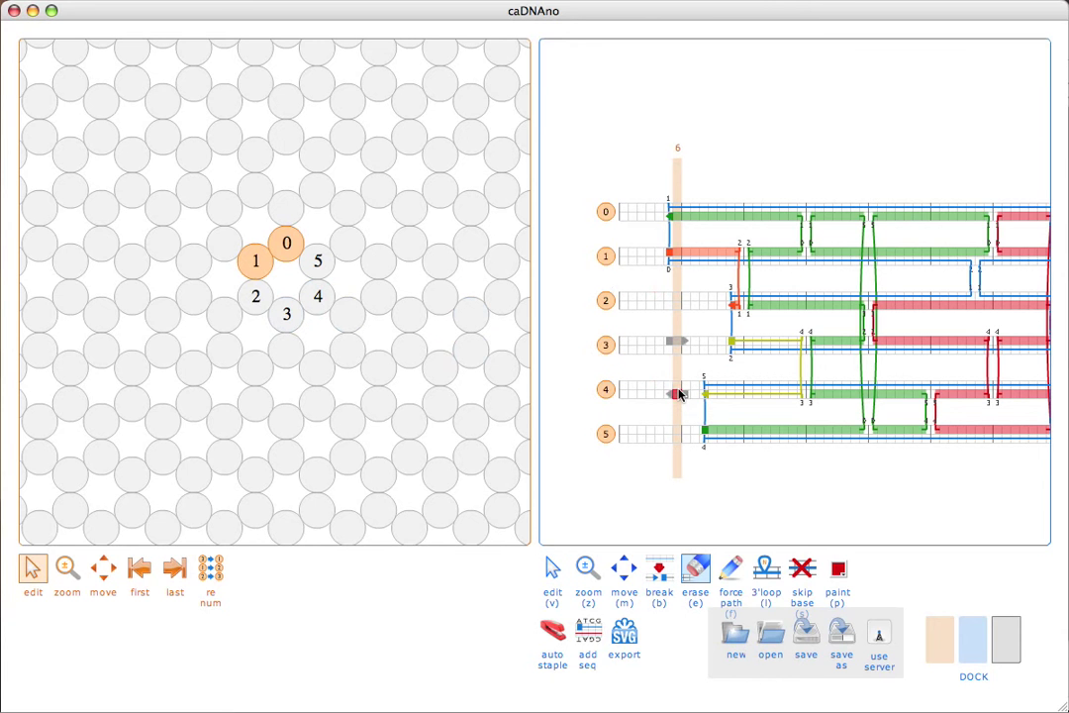
left_click(677, 394)
left_click(675, 342)
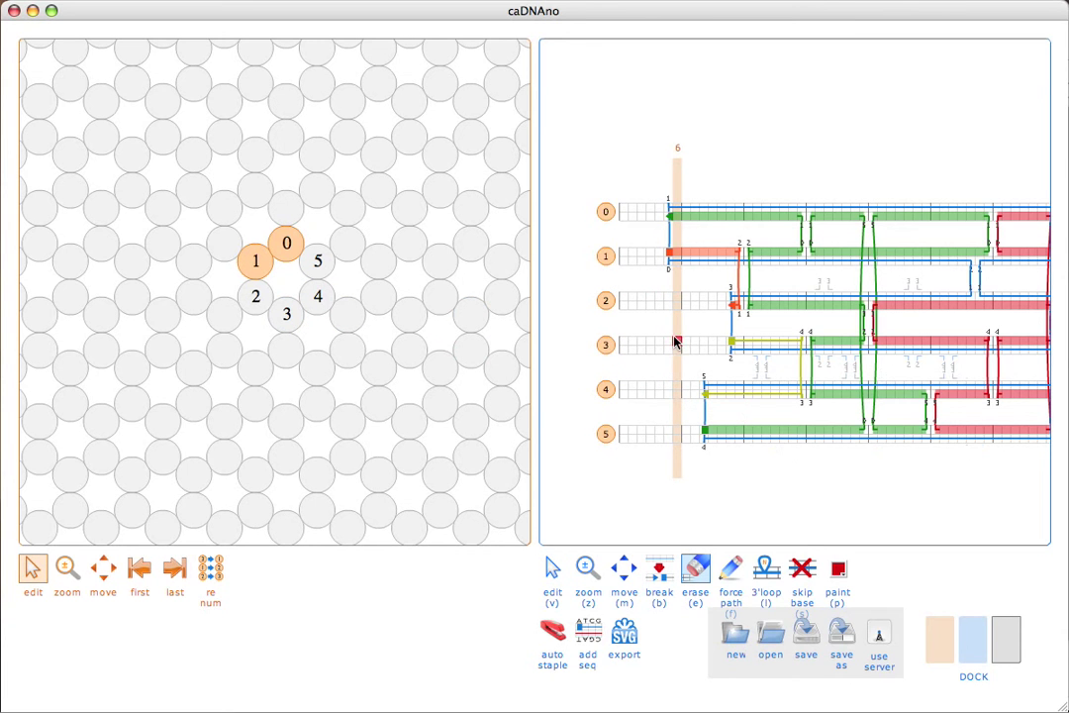
left_click(943, 638)
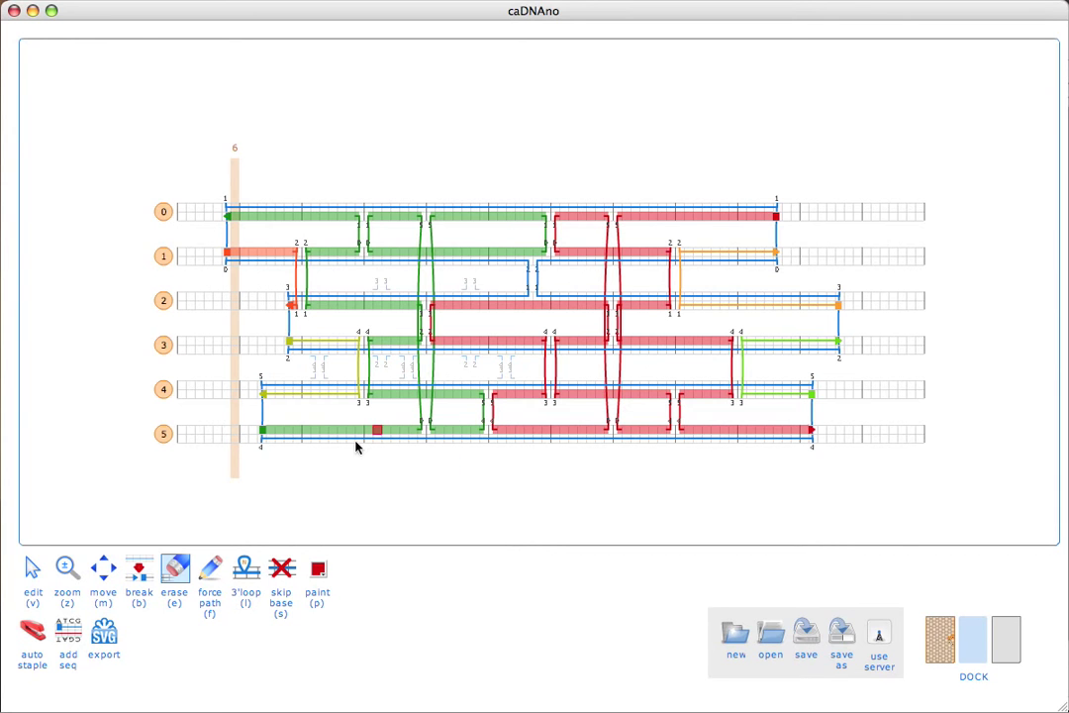
- Leave the edit tool (v) for the break tool (b) to split staples
key("v")
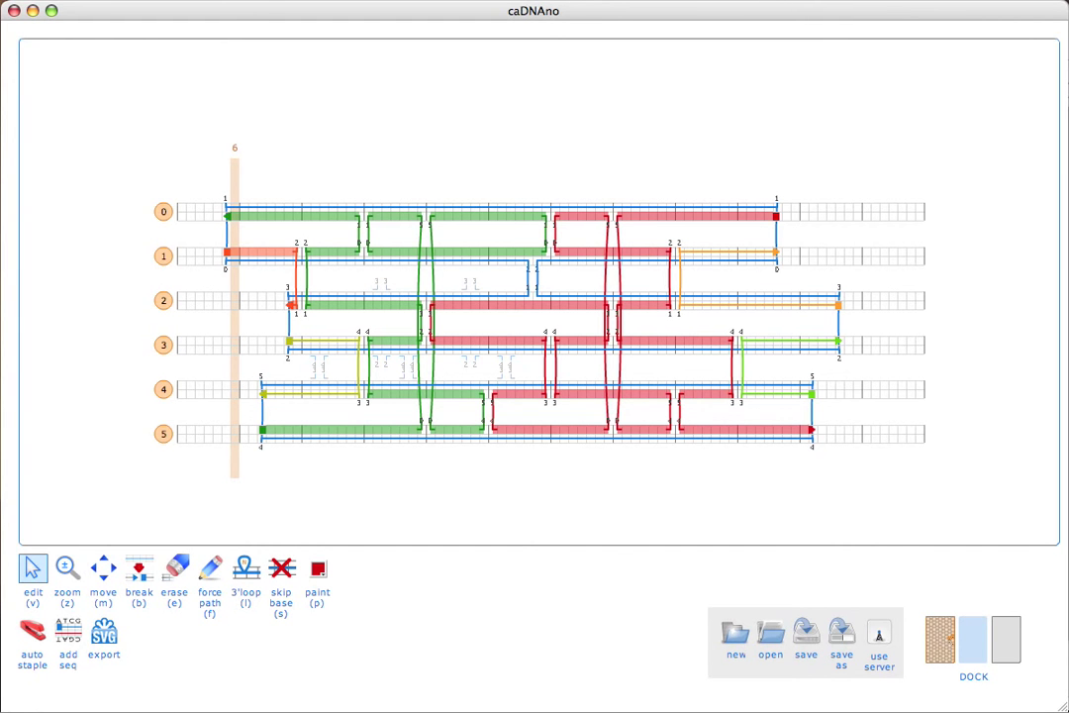
key("b")
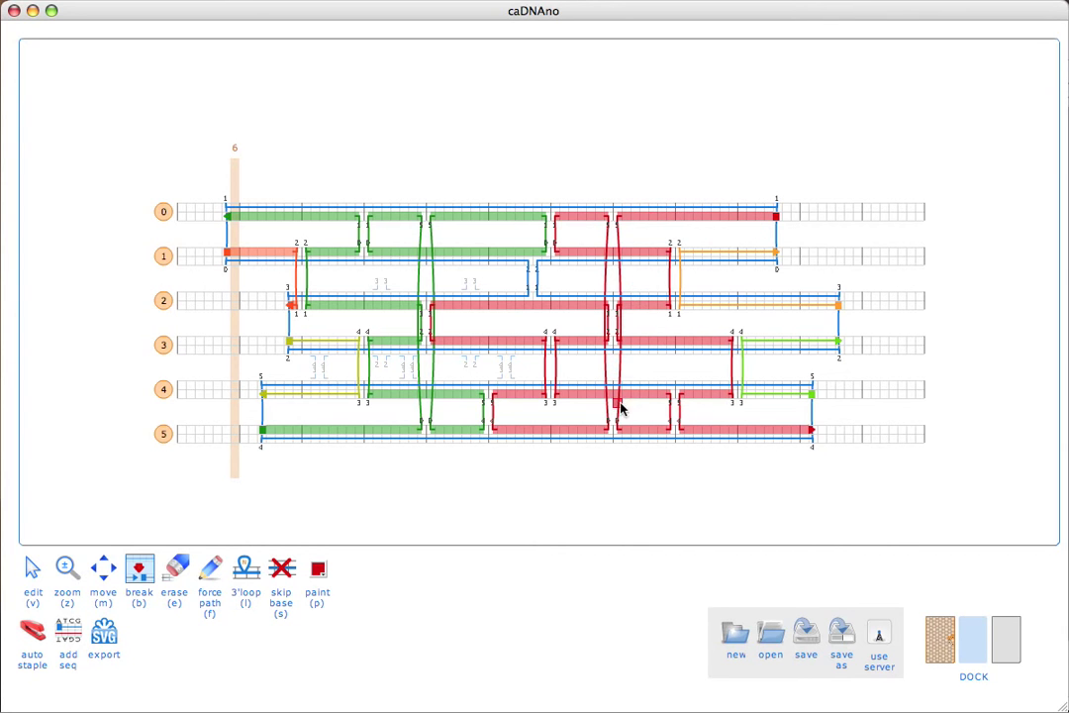
- Break the red, orange, grey, green, magenta and purple staples across helices 1–5
left_click(620, 396)
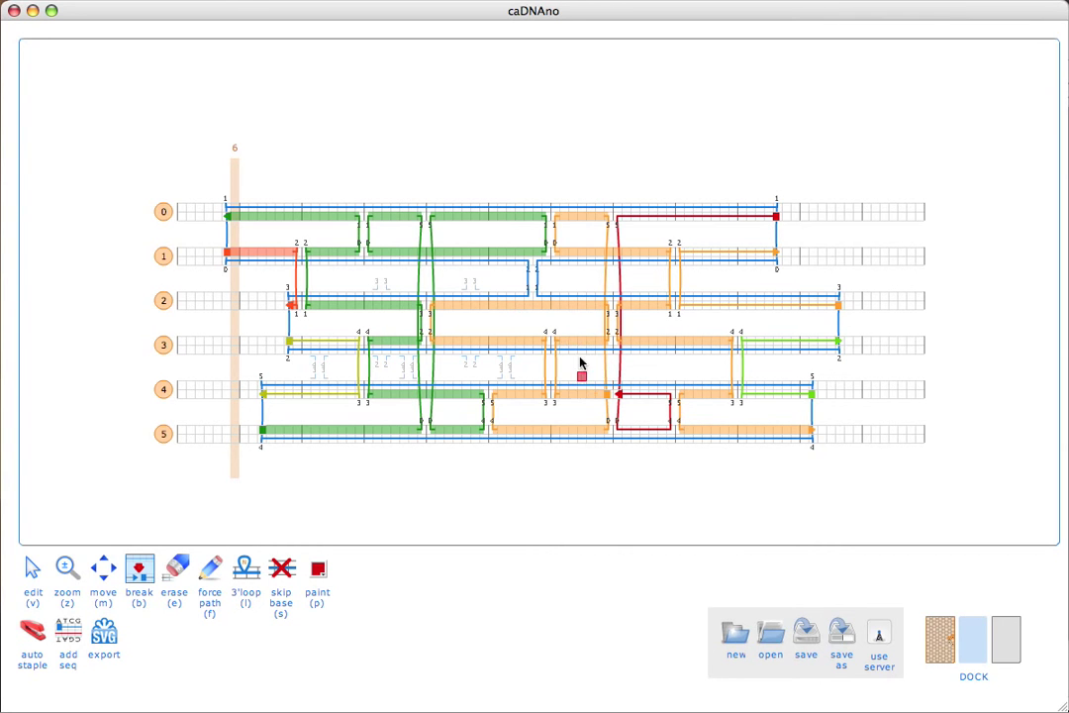
left_click(490, 341)
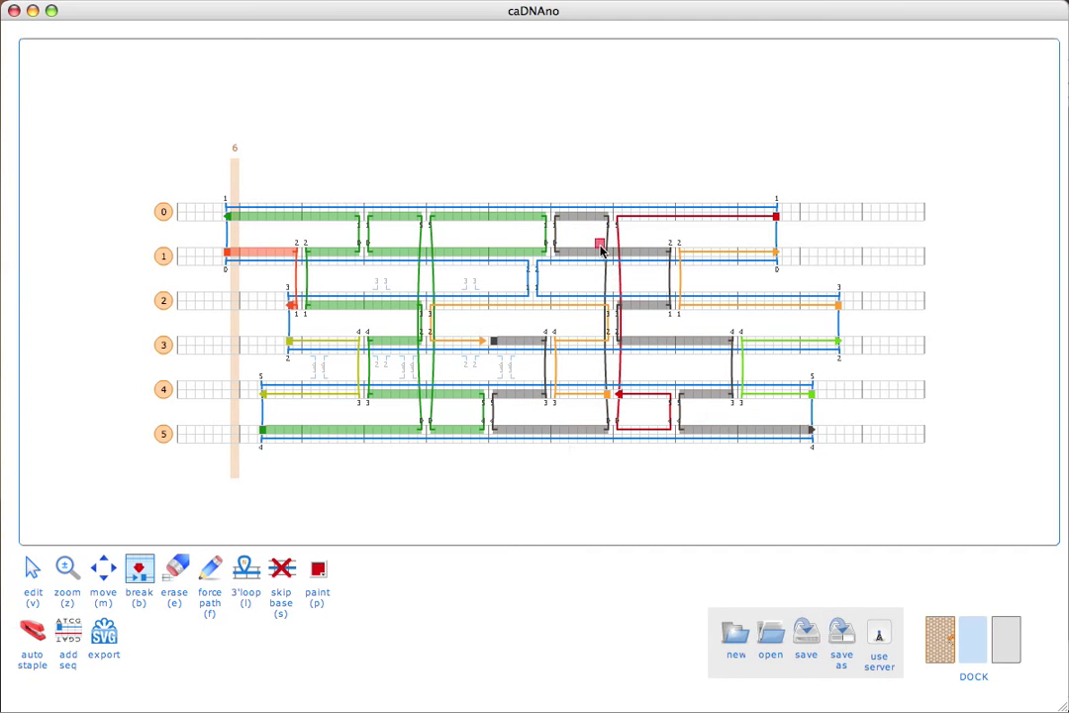
key("v")
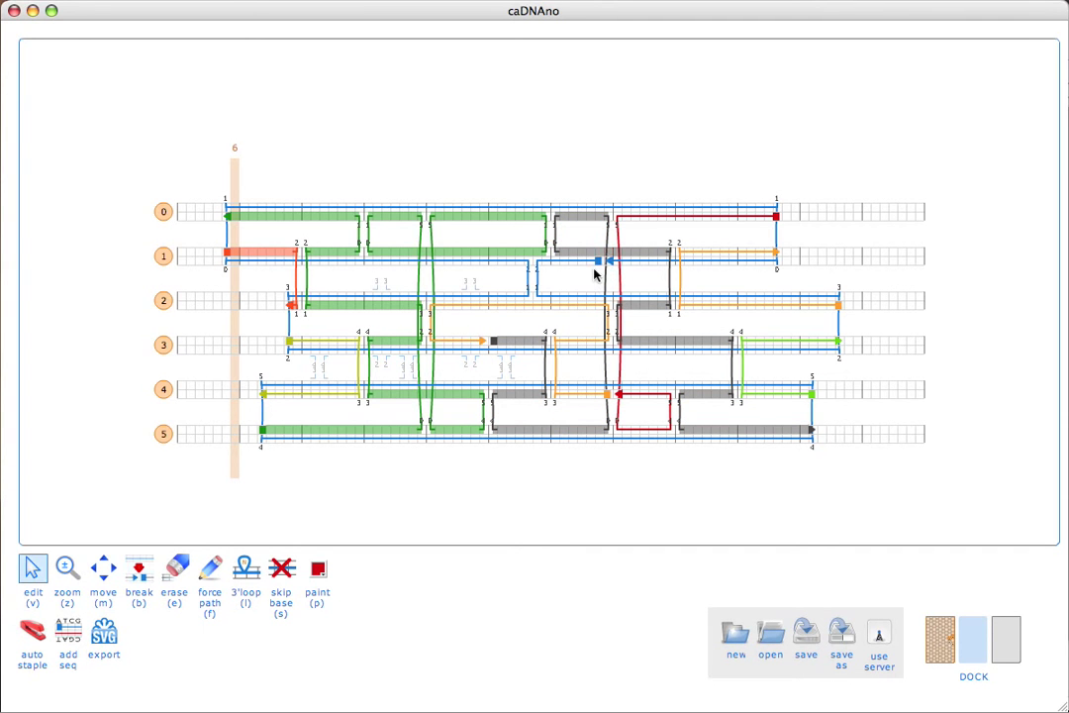
key("b")
left_click(609, 253)
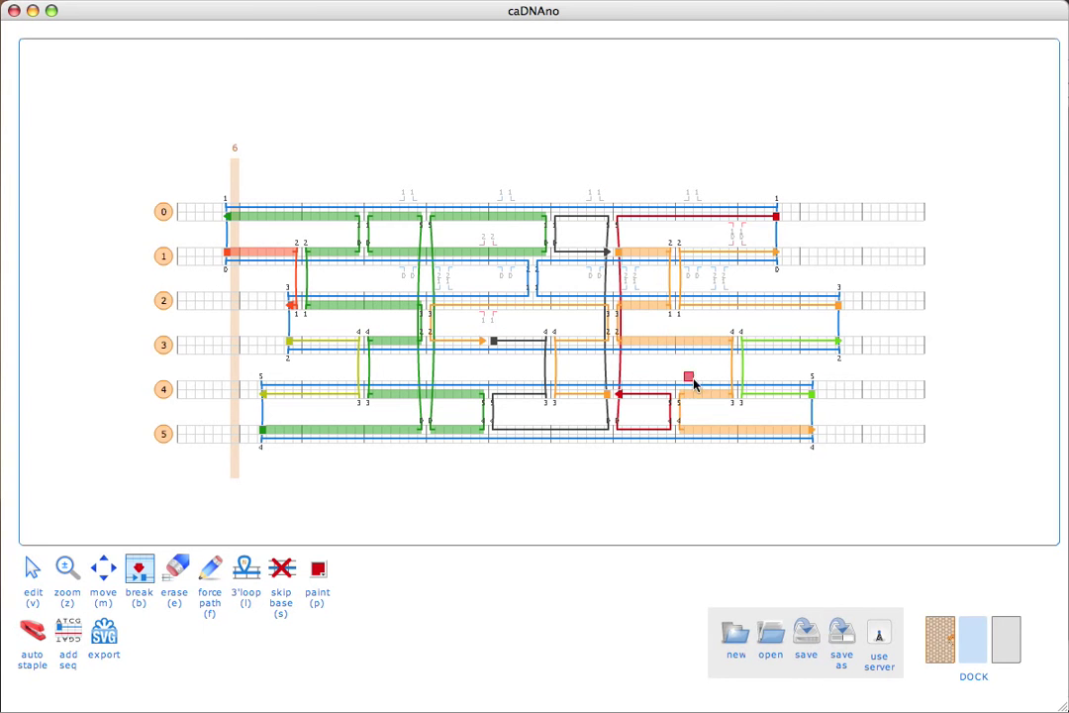
left_click(735, 432)
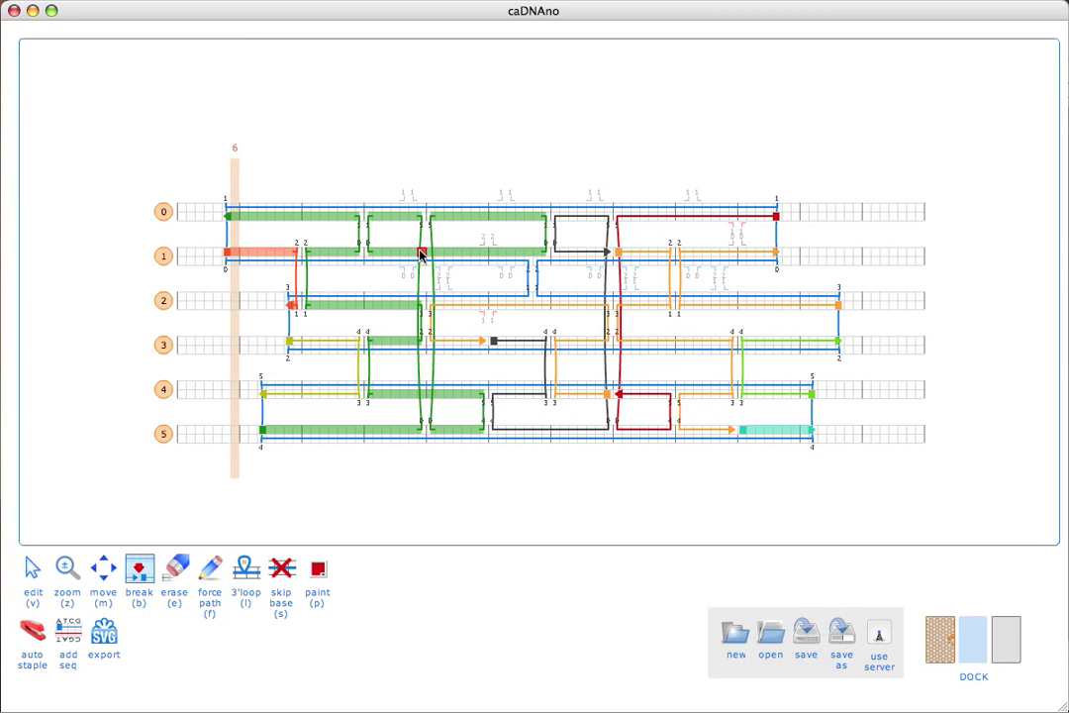
left_click(360, 216)
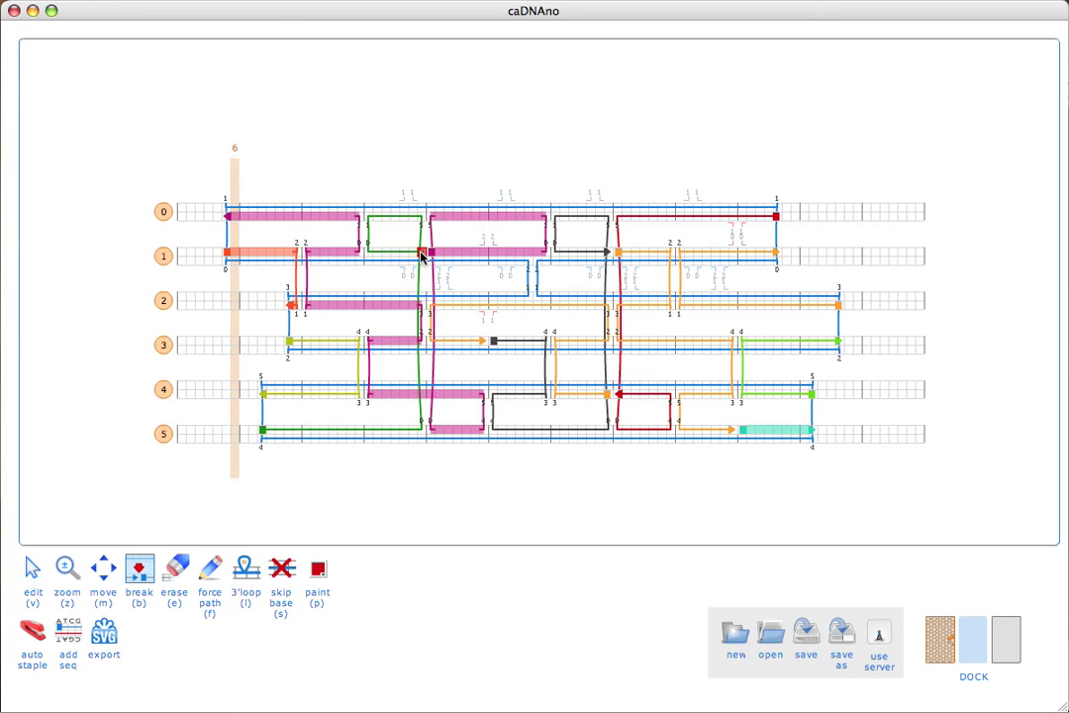
left_click(424, 394)
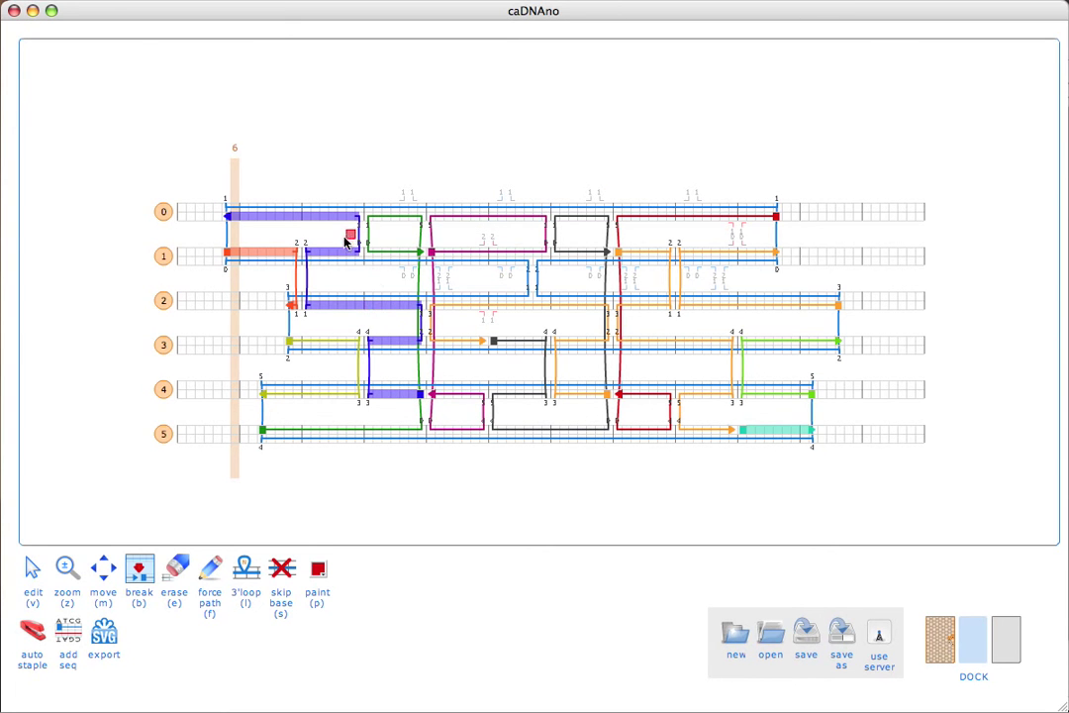
left_click(366, 305)
- Remove the helix 1–2 crossover, rejoin the left-end pieces, then break the orange staple on helix 3
key("v")
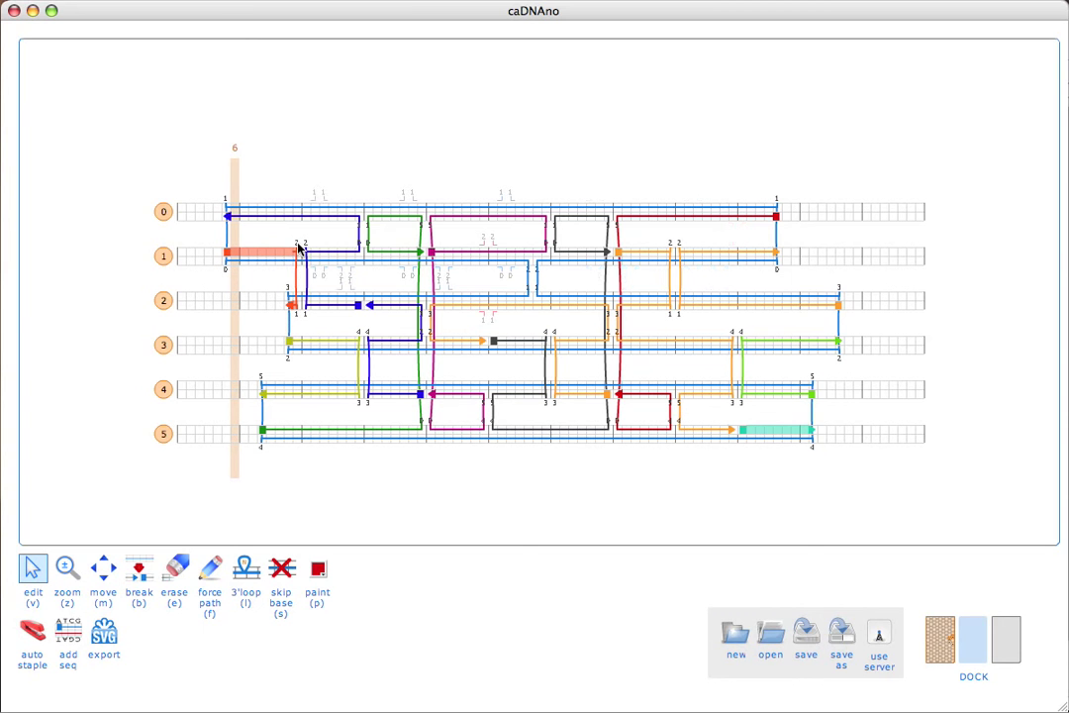
left_click(307, 295)
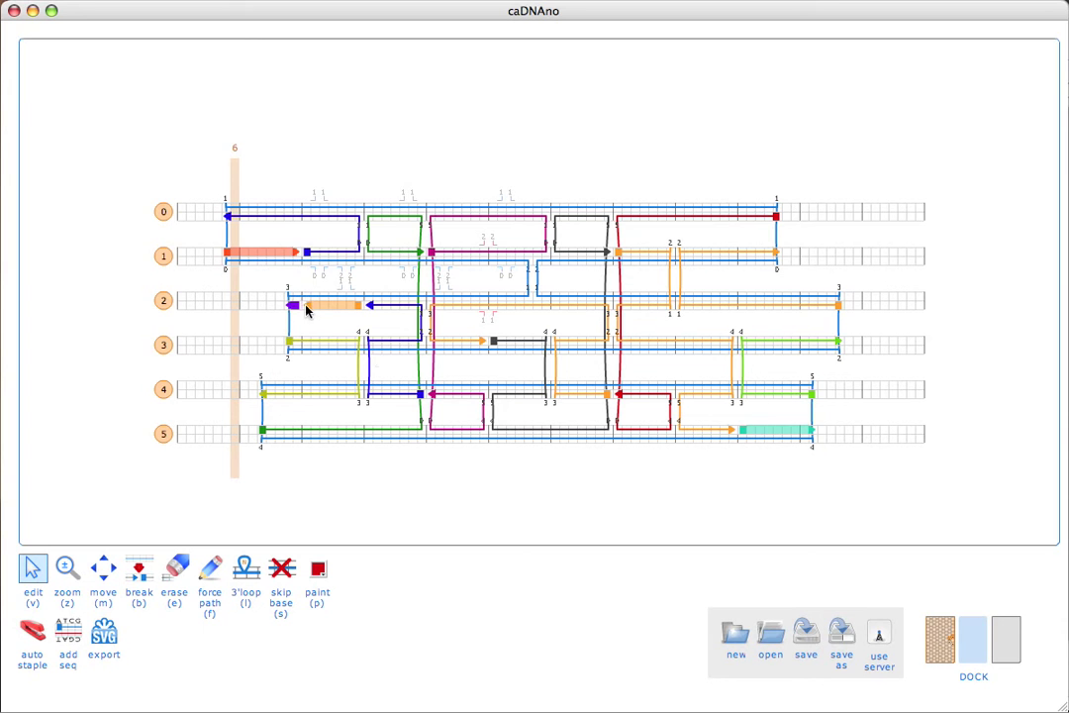
left_click(305, 308)
left_click(295, 256)
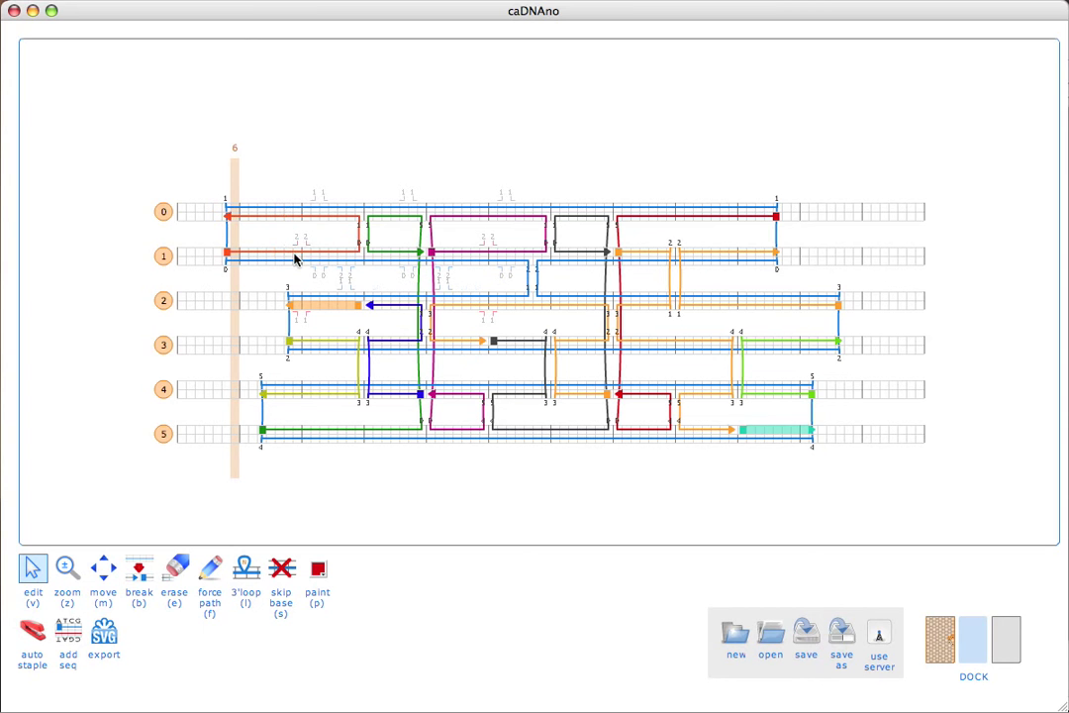
left_click(368, 308)
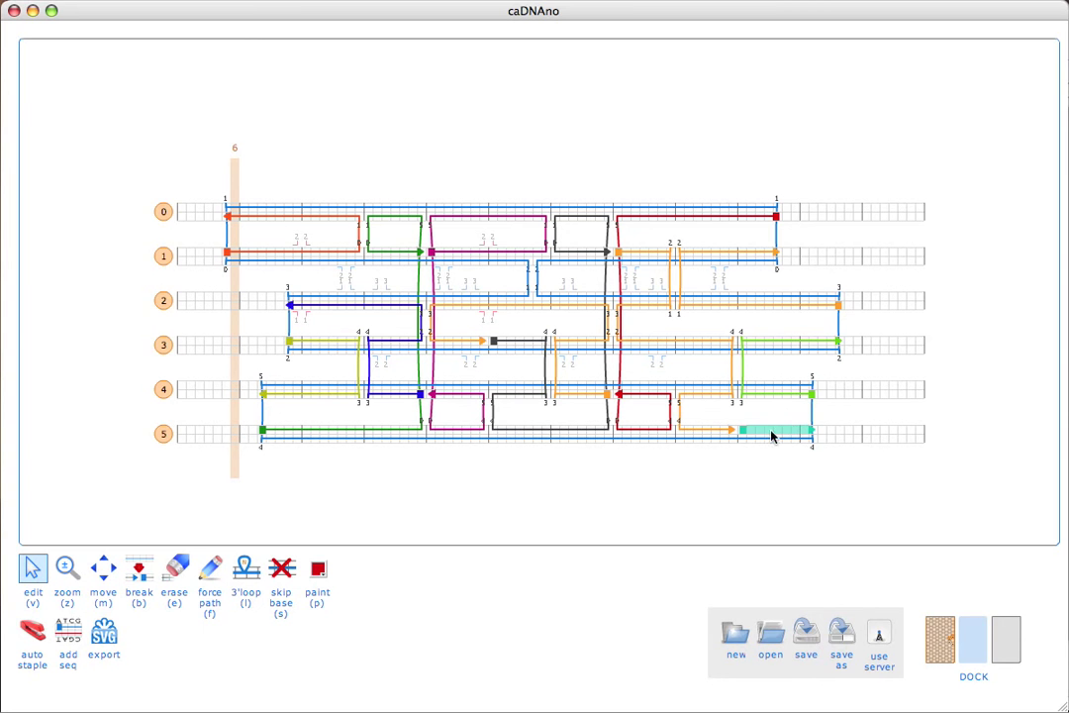
left_click(731, 436)
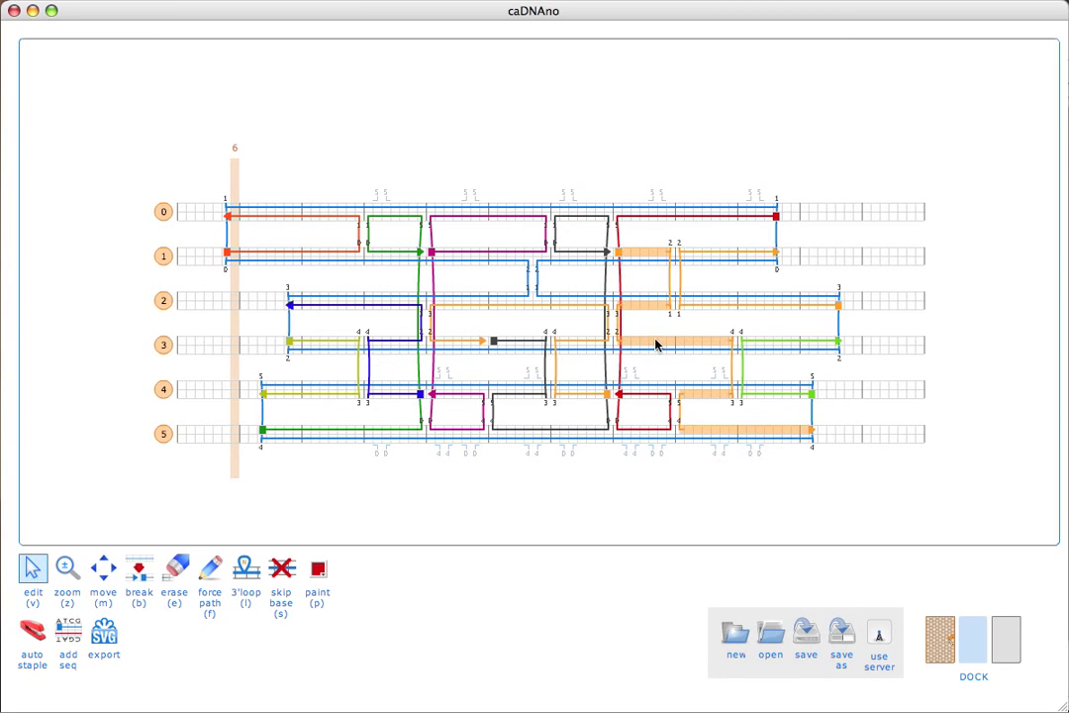
key("b")
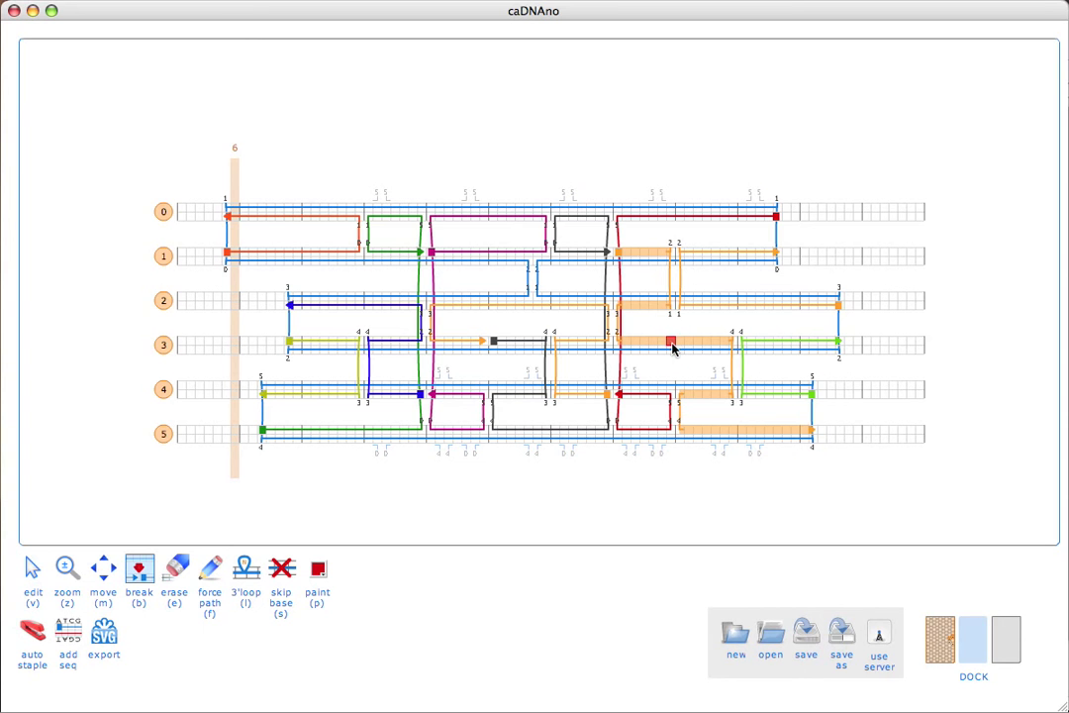
left_click(671, 341)
- Break the helix 0 scaffold near base 14 and pick the 0[14] end for sequencing
key("v")
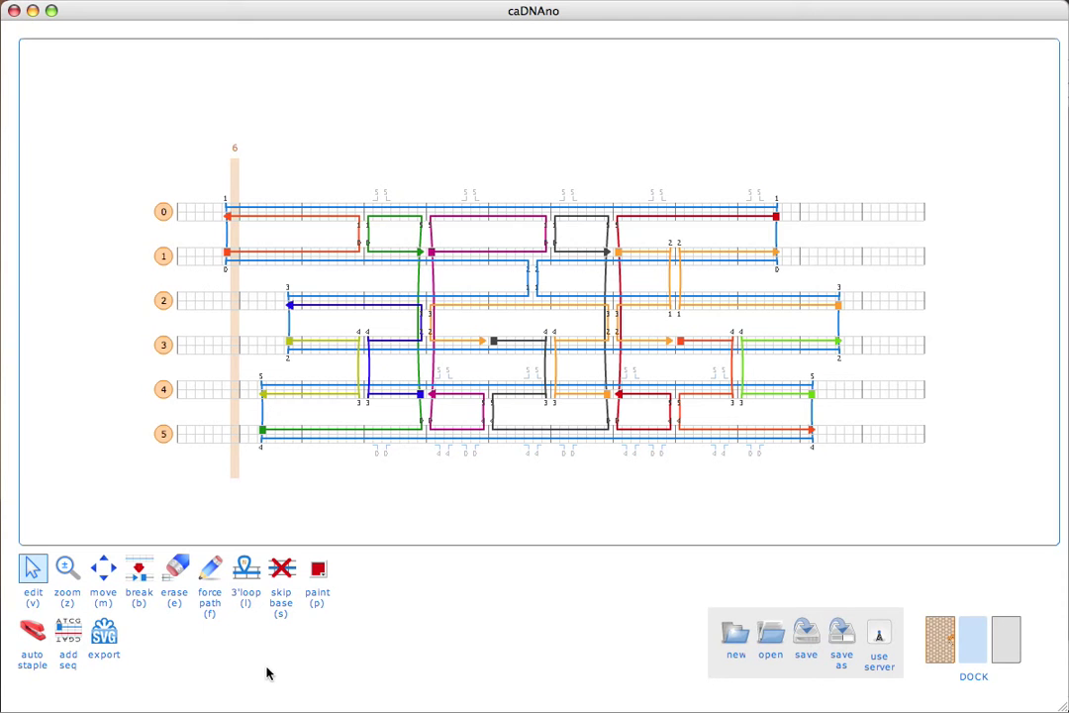
left_click(72, 631)
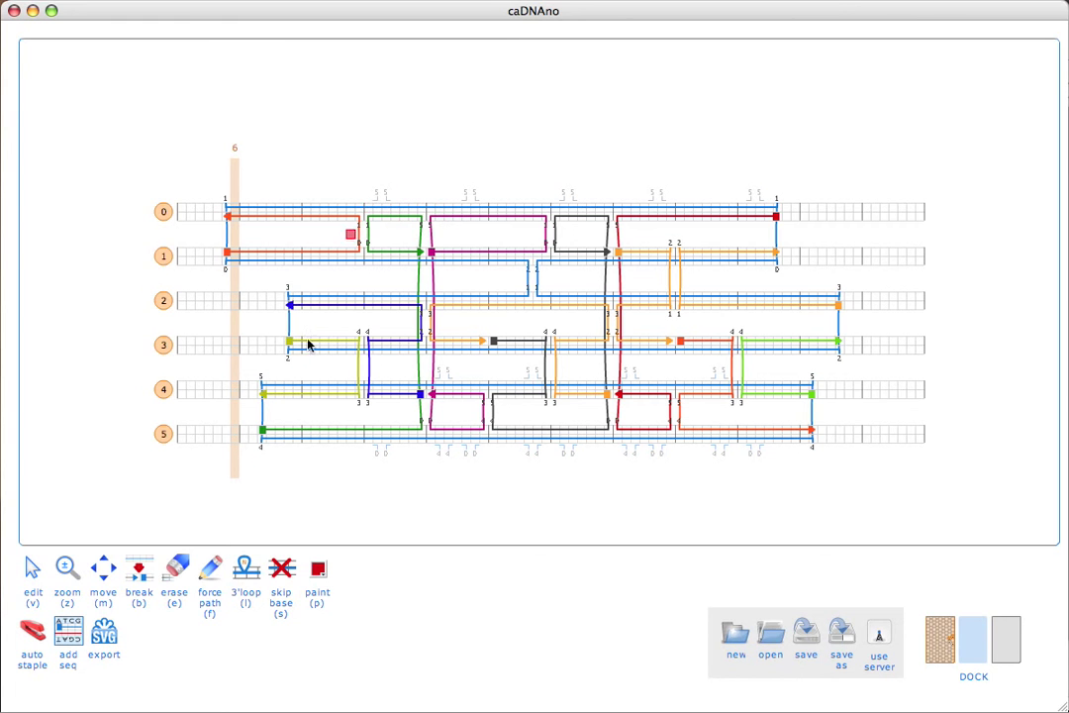
left_click(142, 579)
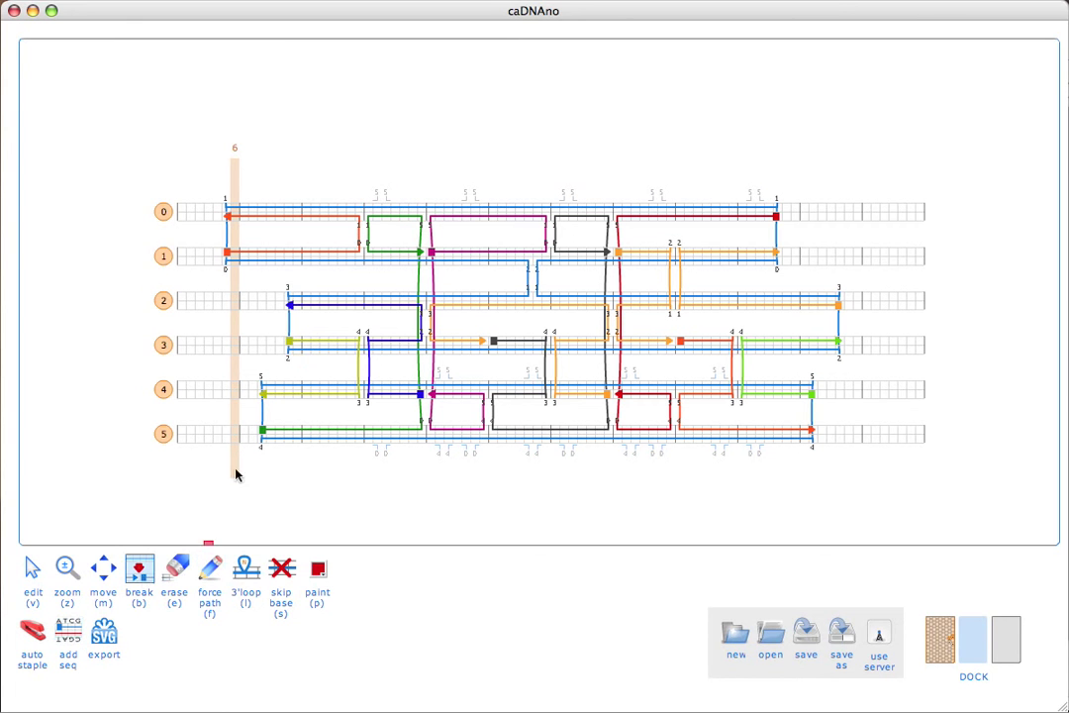
left_click(301, 209)
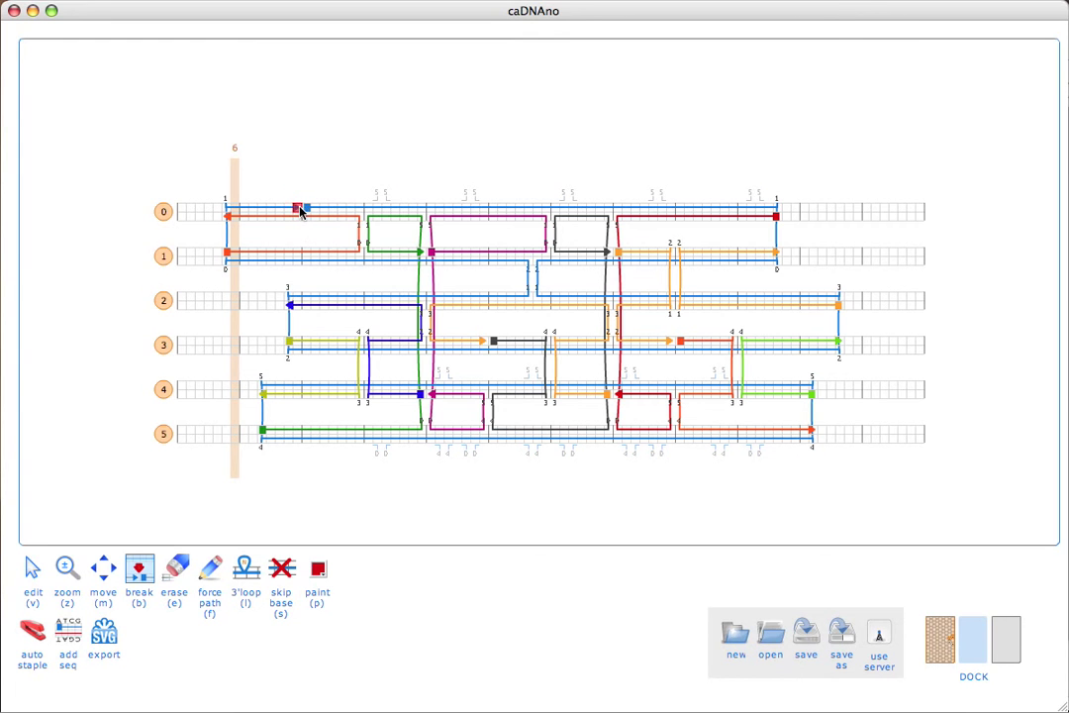
left_click(67, 637)
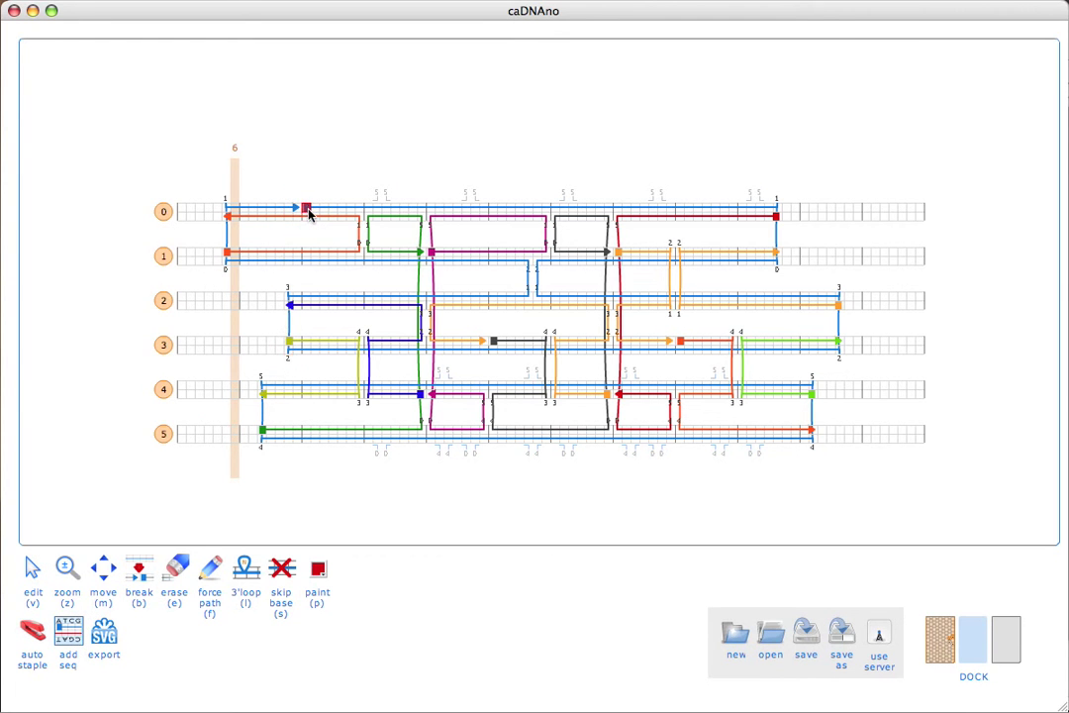
left_click(307, 210)
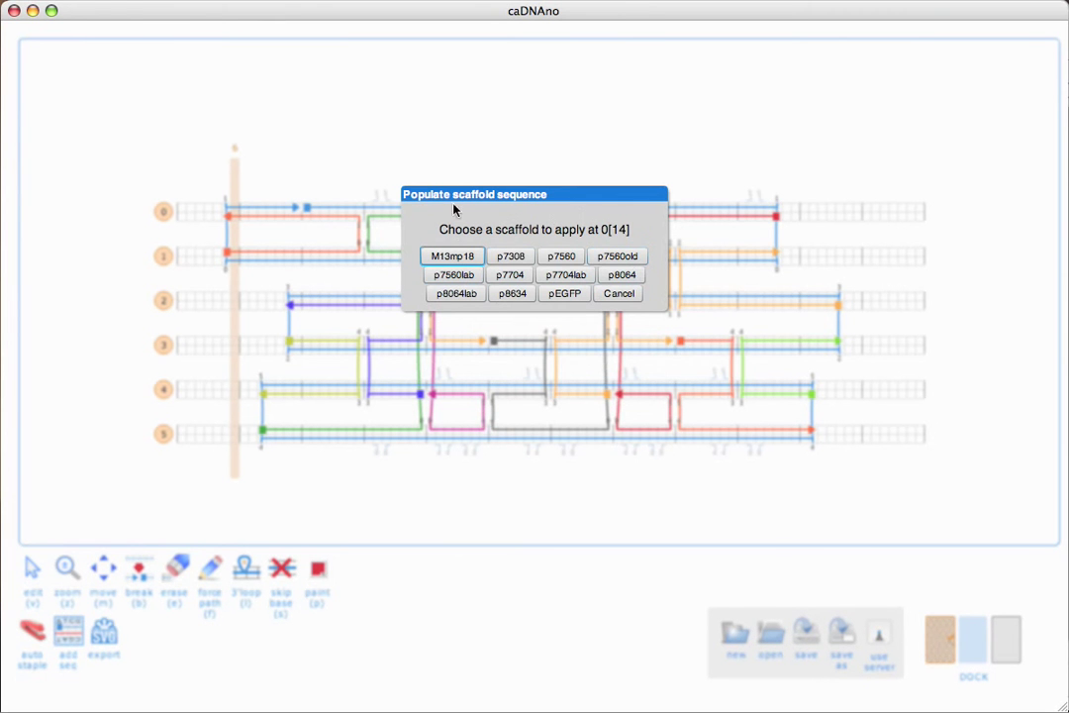
- Apply M13mp18 from 0[14], yielding 12 staples over 252 bases, then close the results
left_click(465, 258)
left_click(498, 254)
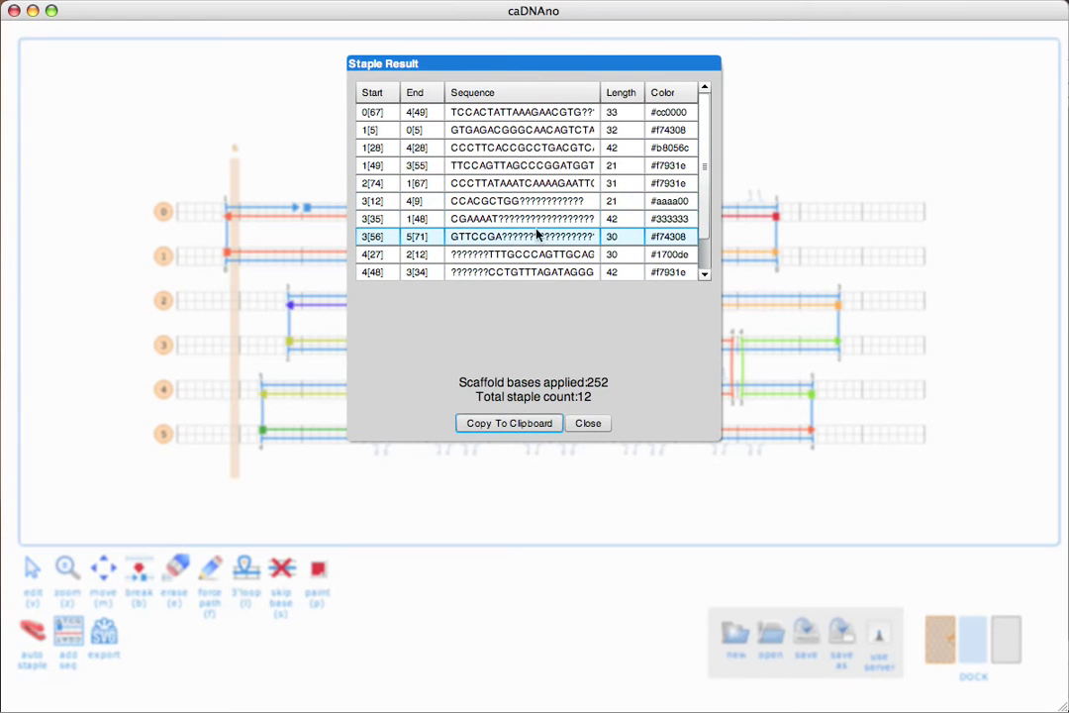
left_click(587, 424)
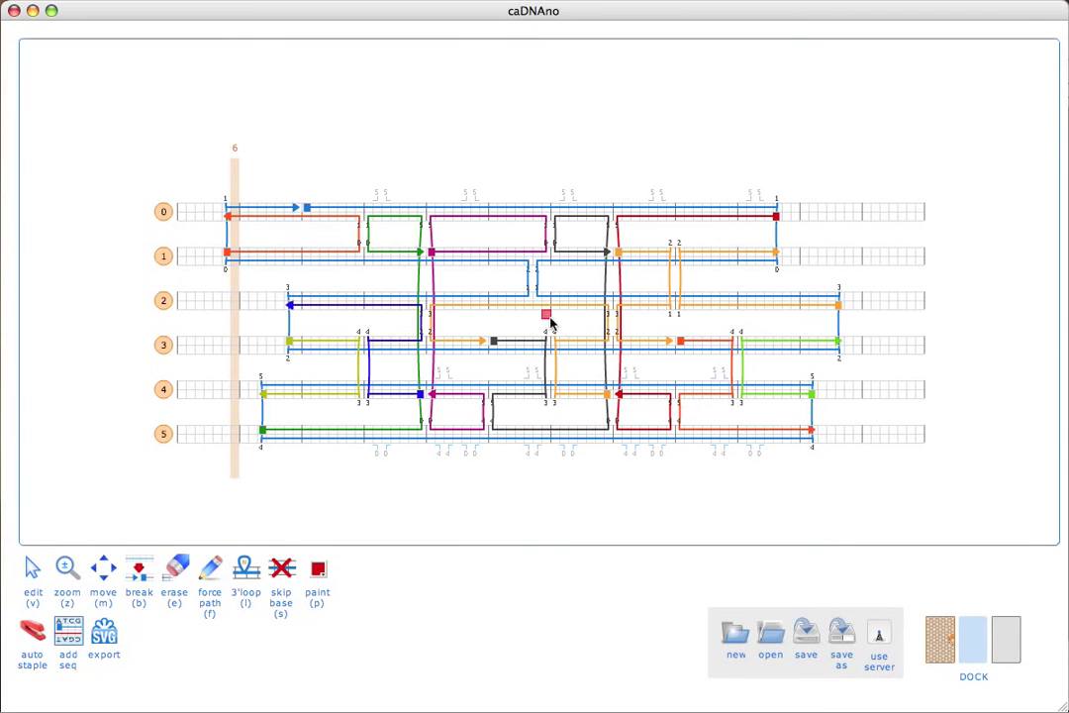
- Draw a short strand near helix 4, delete the black helix 3 staple, and merge purple into orange
key("v")
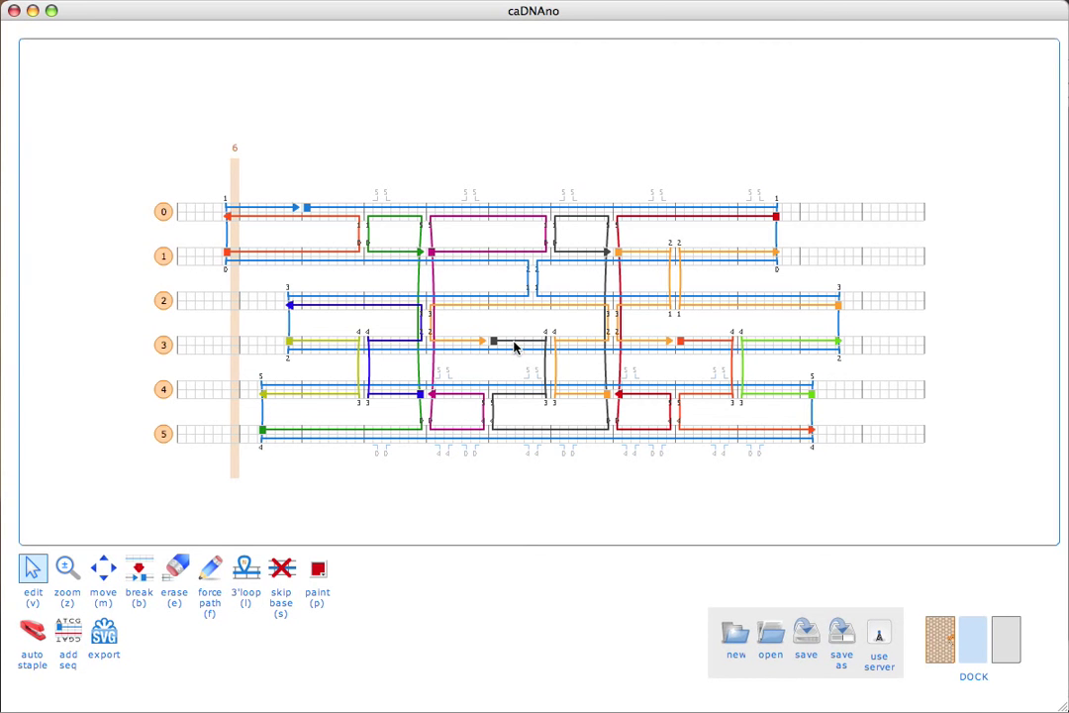
mouse_move(504, 364)
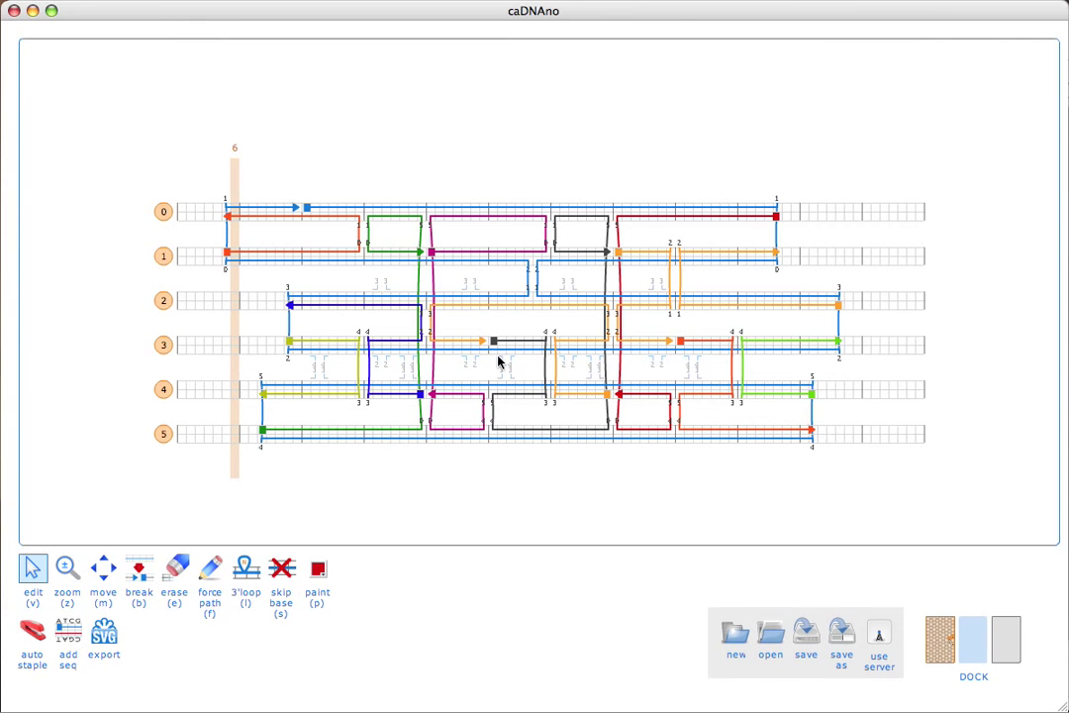
left_click_drag(499, 363, 507, 362)
left_click(546, 337)
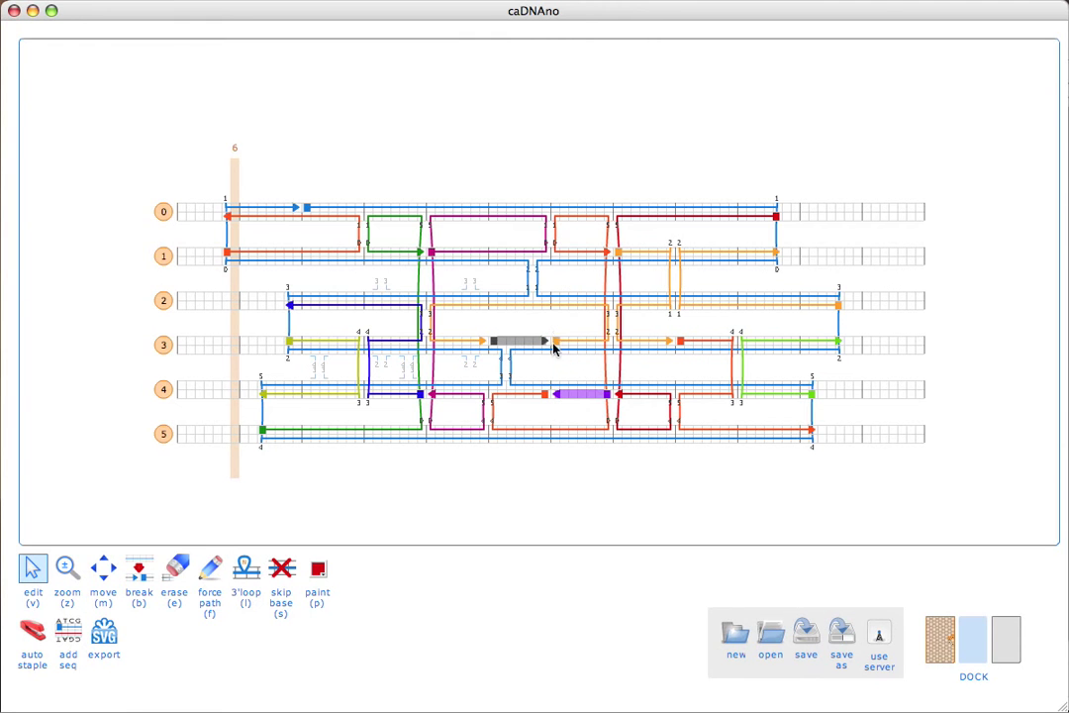
key("Delete")
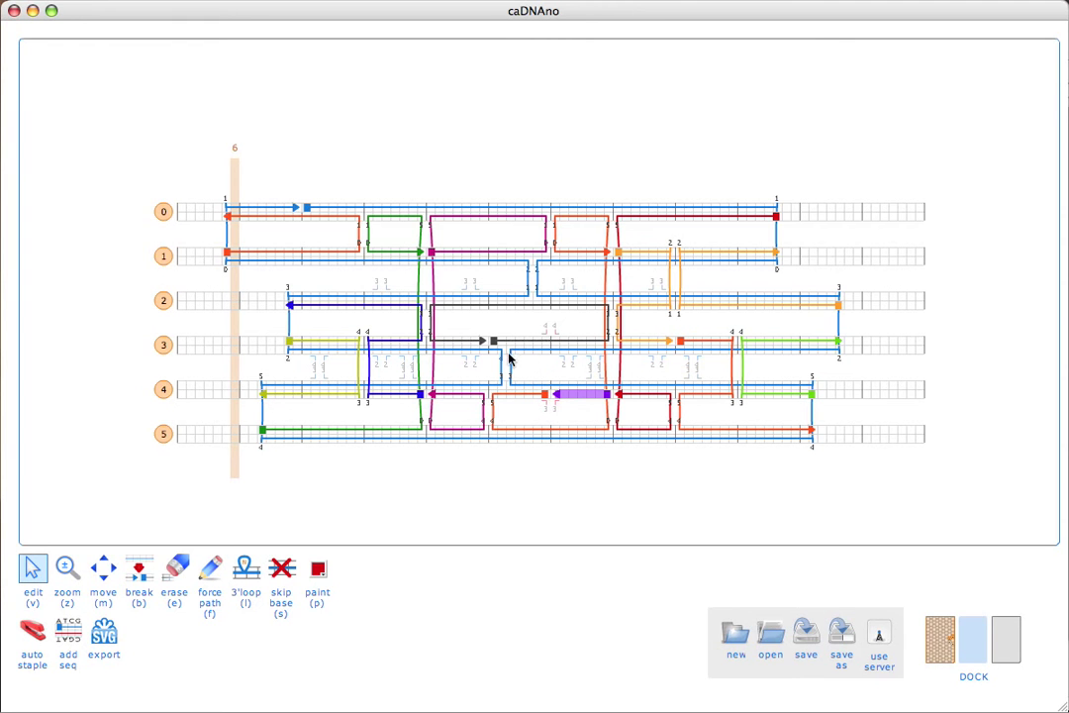
left_click(550, 399)
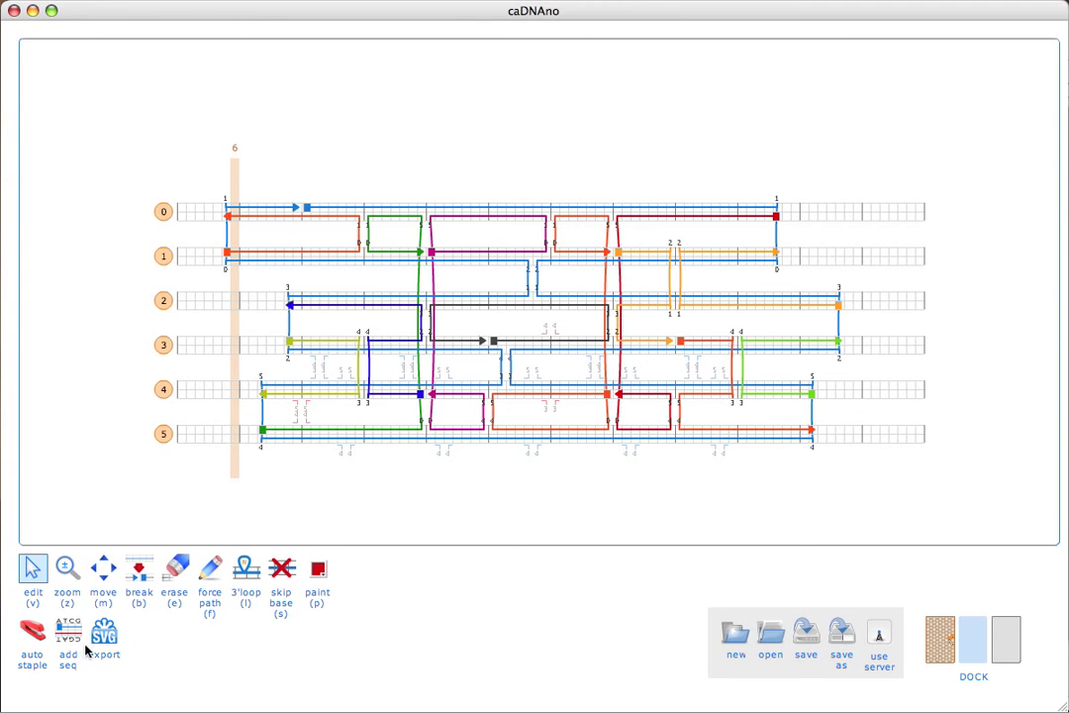
key("p")
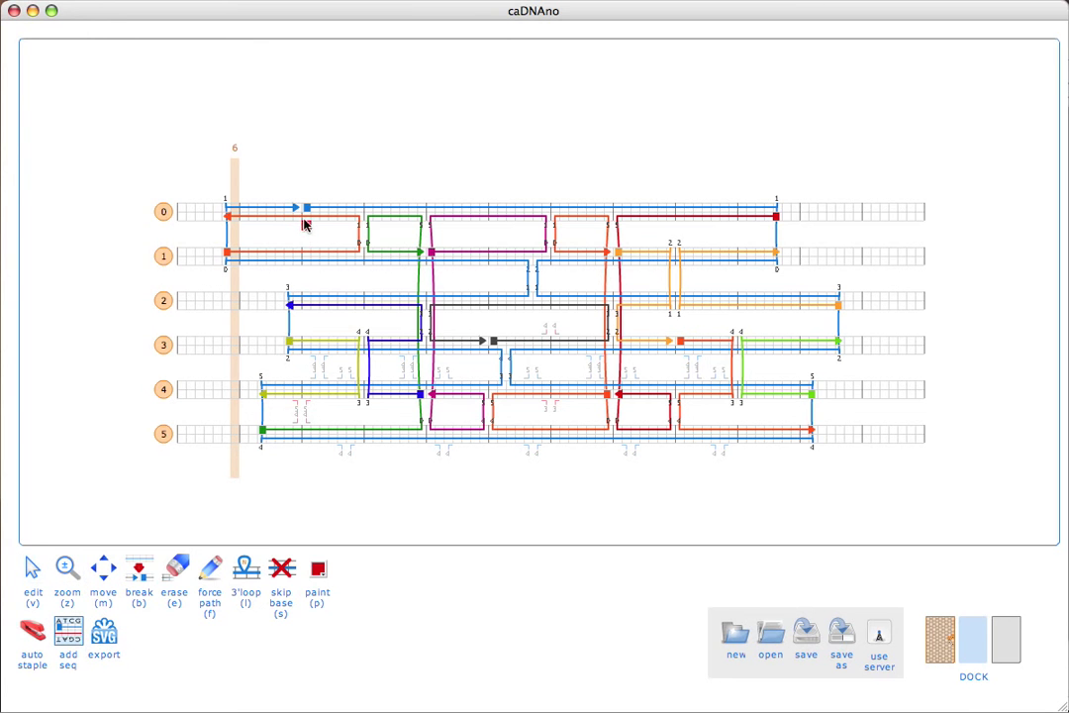
- Reapply M13mp18 from helix 0 and copy the 12-staple result list to the clipboard
left_click(306, 209)
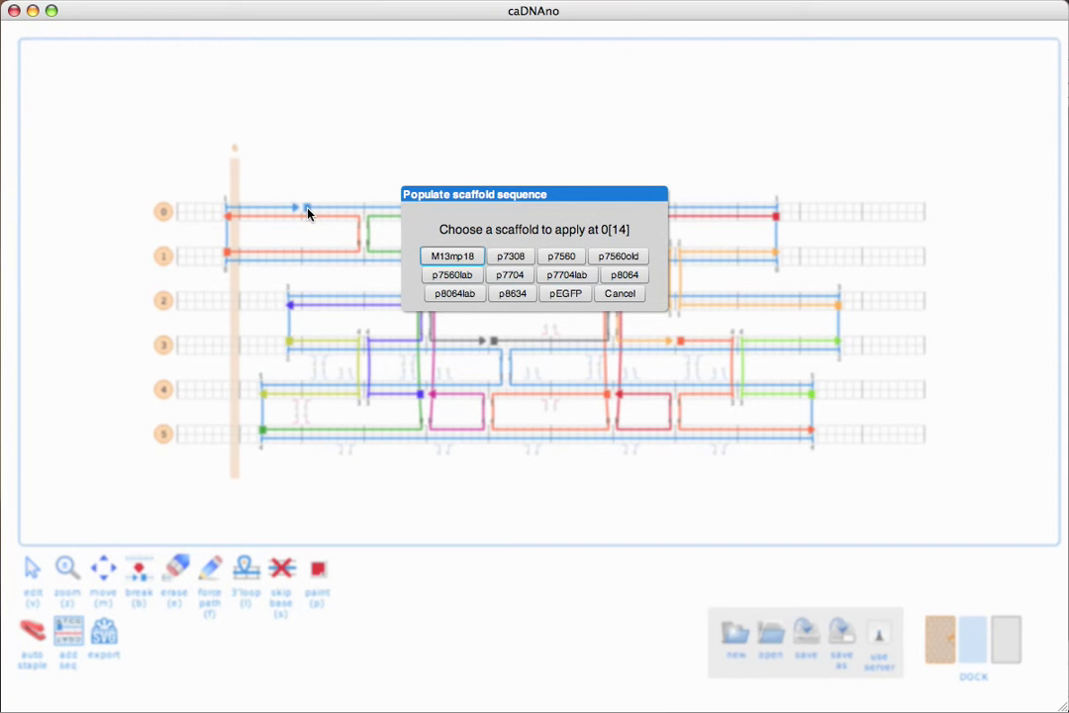
left_click(452, 256)
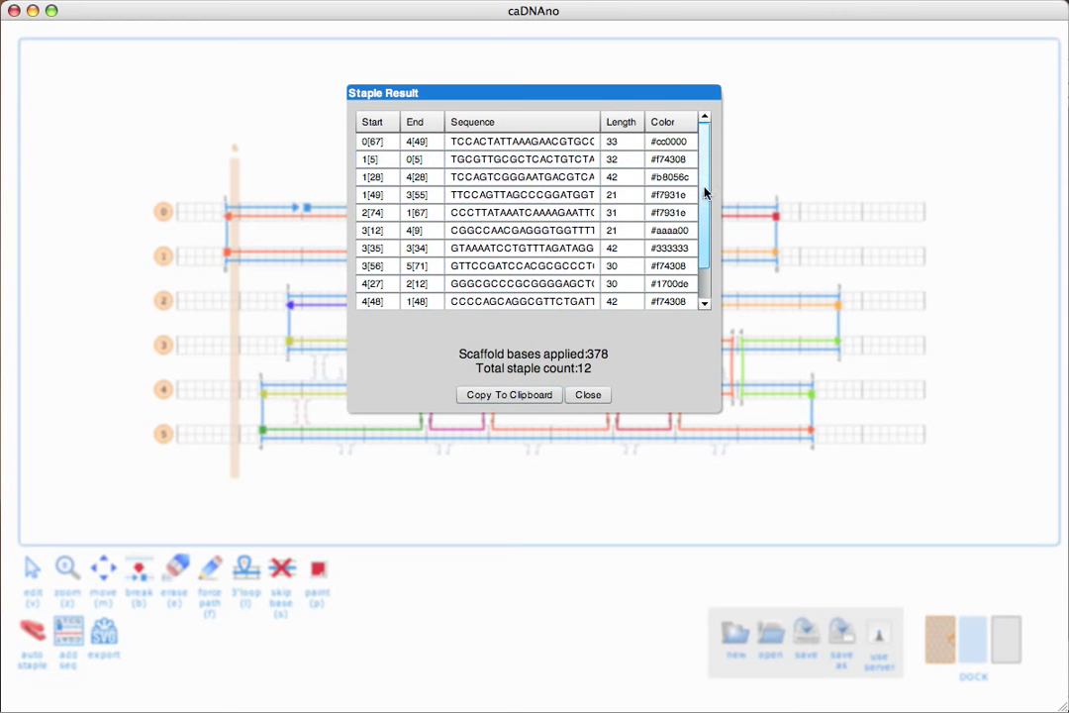
left_click_drag(705, 193, 706, 138)
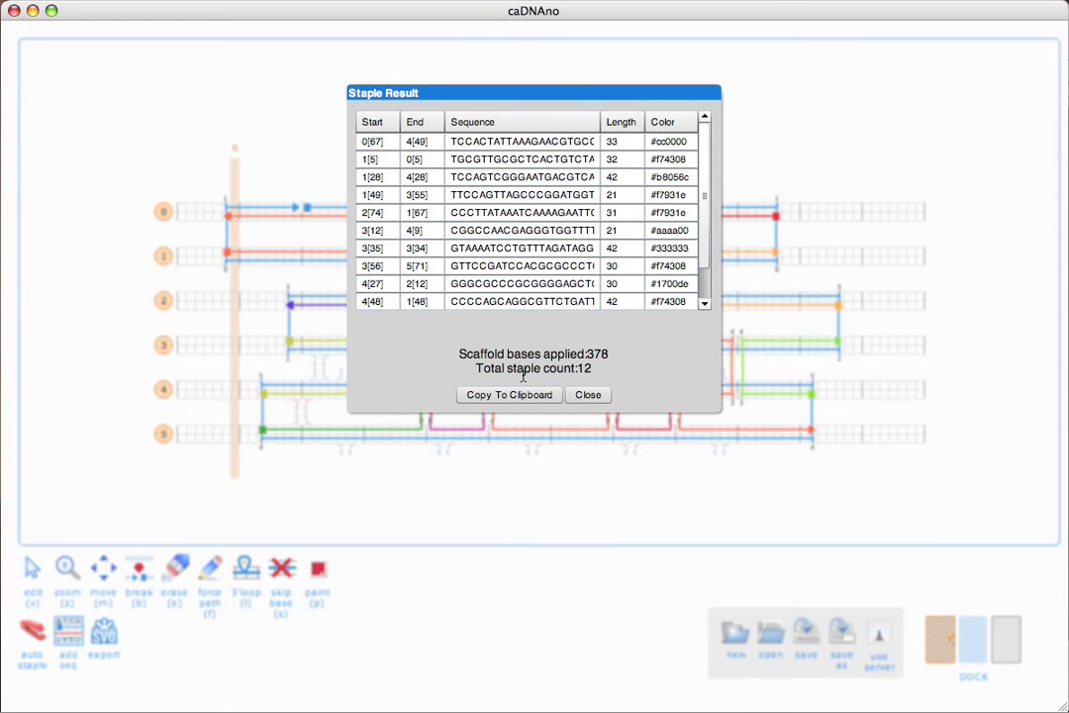
left_click(492, 395)
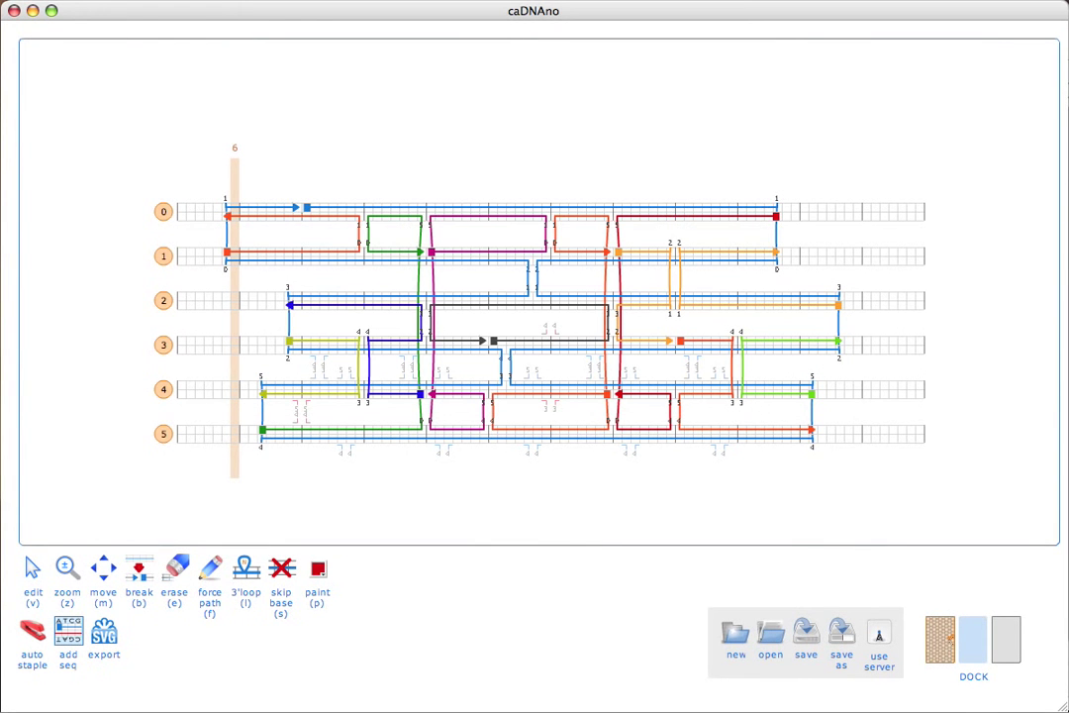
- Paste the 12-staple list into the Numbers table and select its Color column
key("p")
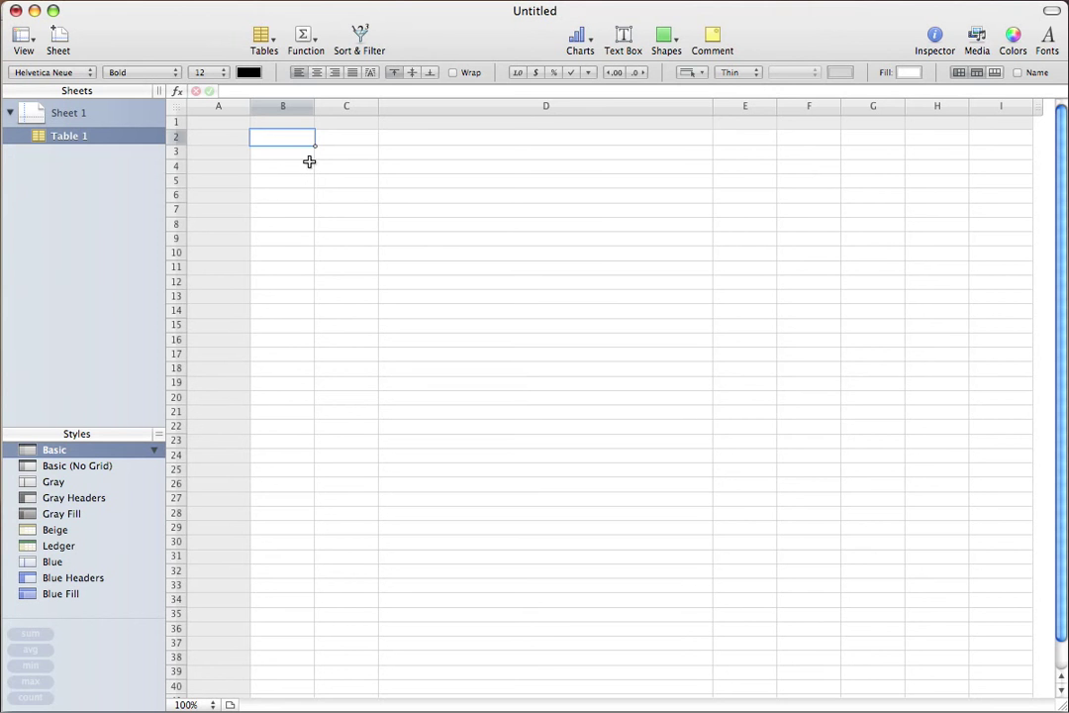
type("Start\tEnd\tSequence\tLength\tColor 0[67]\t4[49]\tTCCACTATTAAAGAACGTGCCGCCTGTGGTTTG\t33\t#cc0000 1[5]\t0[5]\tTGCGTTGCGCTCACTGTCTATCACACATTAAT\t32\t#f74308 1[28]\t4[28]\tTCCAGTCGGGAATGACGTCAAAGGGCGAGCAACAGGCGTATT\t42\t#b8056c 1[49]\t3[55]\tTTCCAGTTAGCCCGGATGGTG\t21\t#f7931e 2[74]\t1[67]\tCCCTTATAAATCAAAAGAATTGGAACAAGAG\t31\t#f7931e 3[12]\t4[9]\tCGGCCAACGAGGGTGGTTTTT\t21\t#aaaa00 3[35]\t3[34]\tGTAAAATCCTGTTTAGATAGGGTACCTGTCGTGCCAGAGGCG\t42\t#333333 3[56]\t5[71]\tGTTCCGATCCACGCGCCCTGAGAGAGTTGC\t30\t#f74308 4[27]\t2[12]\tGGGCGCCCGCGGGGAGCTGCATTAATGAAT\t30\t#1700de 4[48]\t1[48]\tCCCCAGCAGGCGTTCTGATTGCCCTTCAGACTCCAAGTGTTG\t42\t#f74308 4[71]\t3[74]\tAGCAAGCGGAATCGGCAAAAT\t21\t#57bb00 5[9]\t1[27]\tCTTTTCACCAGTGAGACGGAAAACCGCCCGCTT\t33\t#007200")
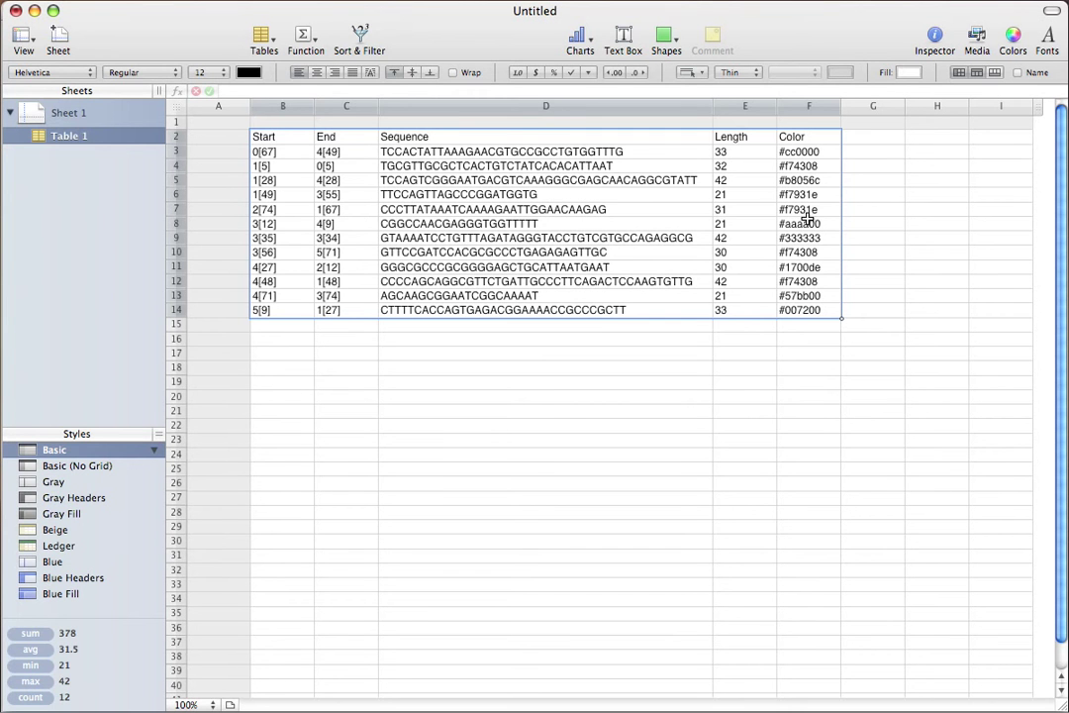
left_click(800, 138)
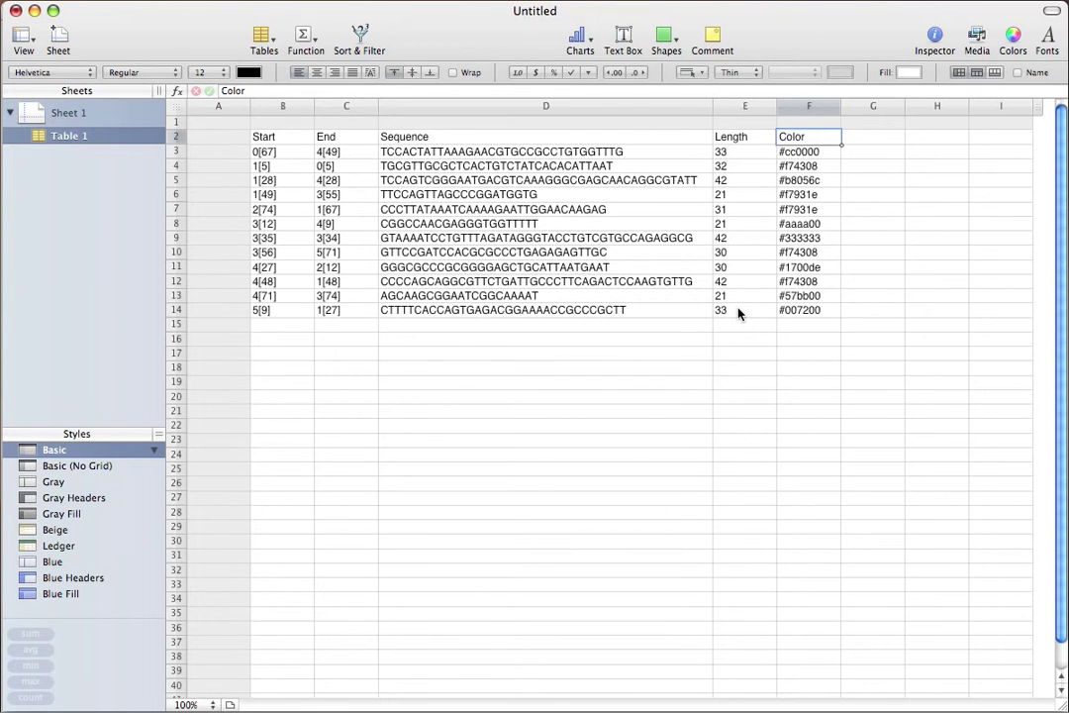
key("super+Tab")
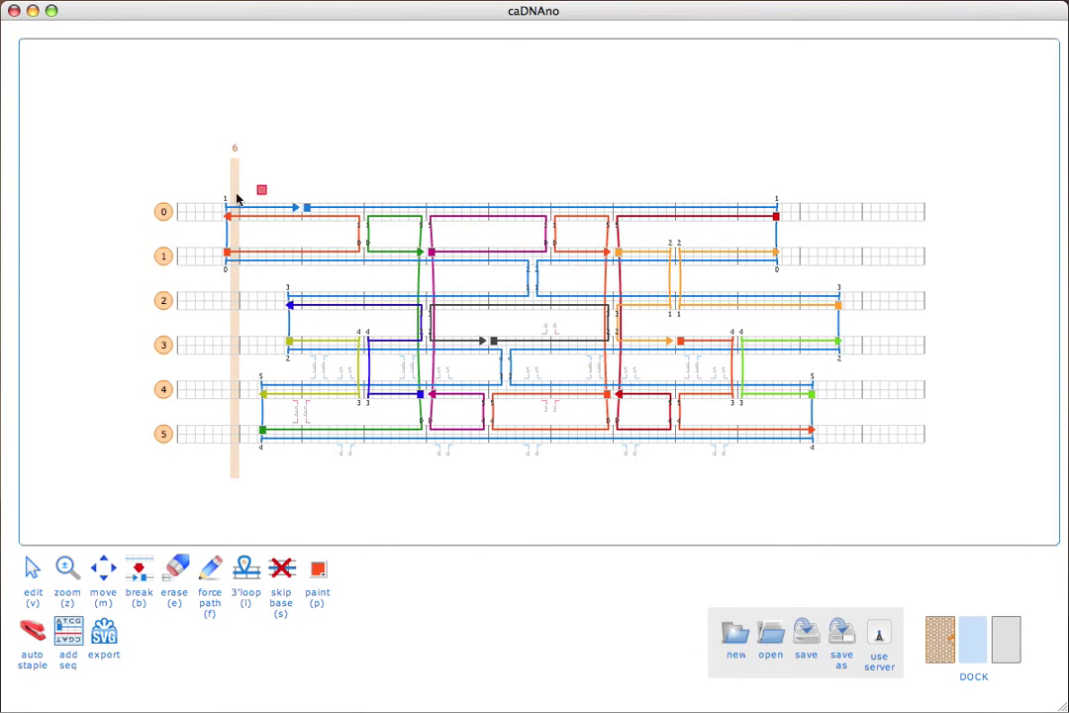
- Paint the middle staples across helices 0–5 dark red
left_click(315, 573)
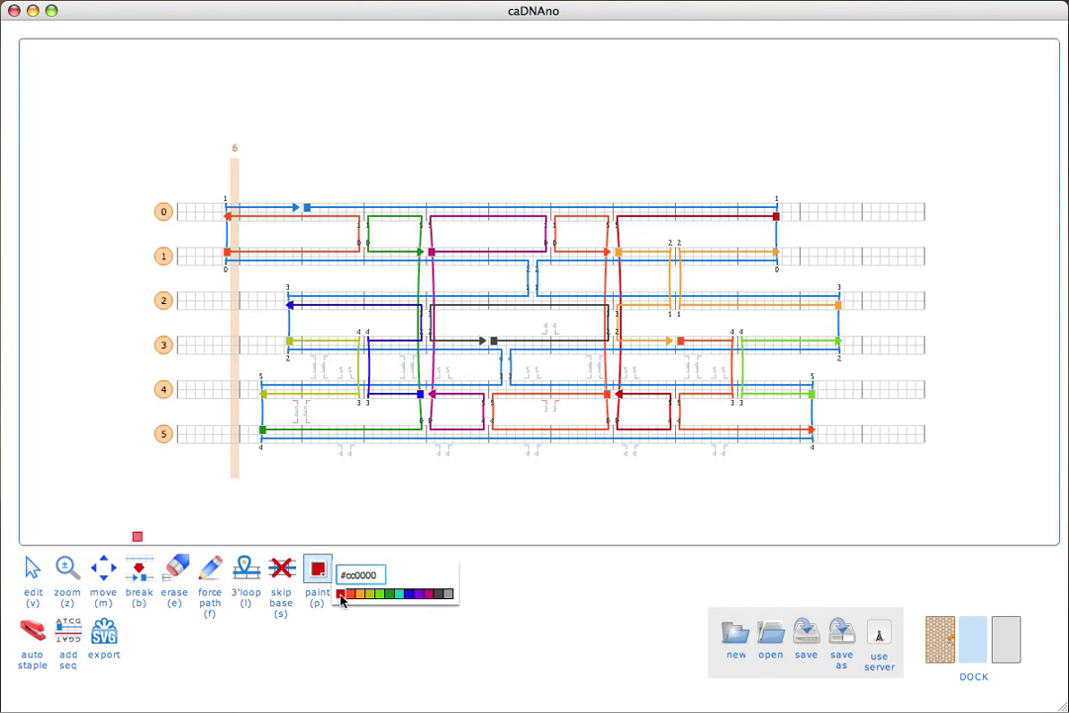
left_click(346, 595)
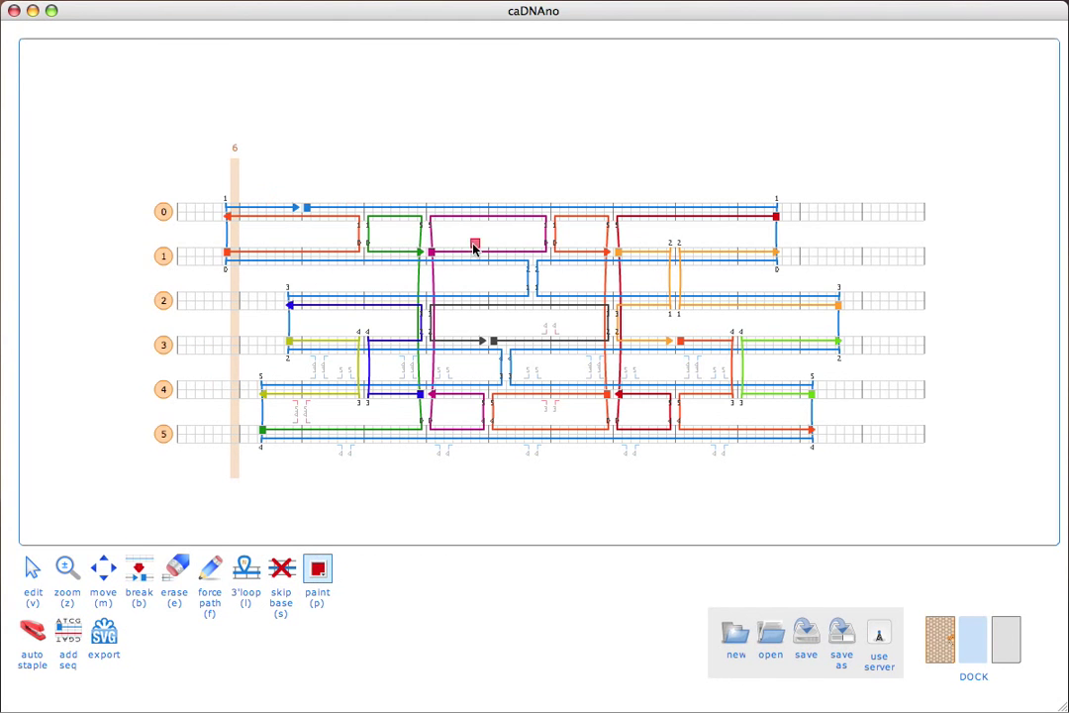
left_click(338, 220)
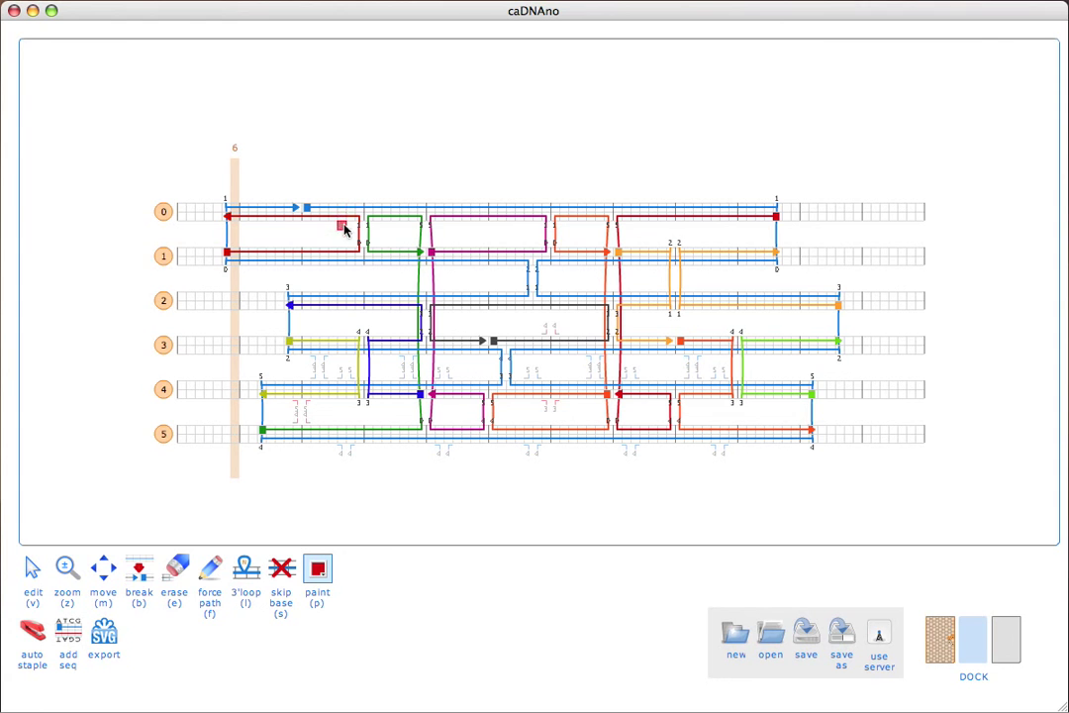
left_click(391, 220)
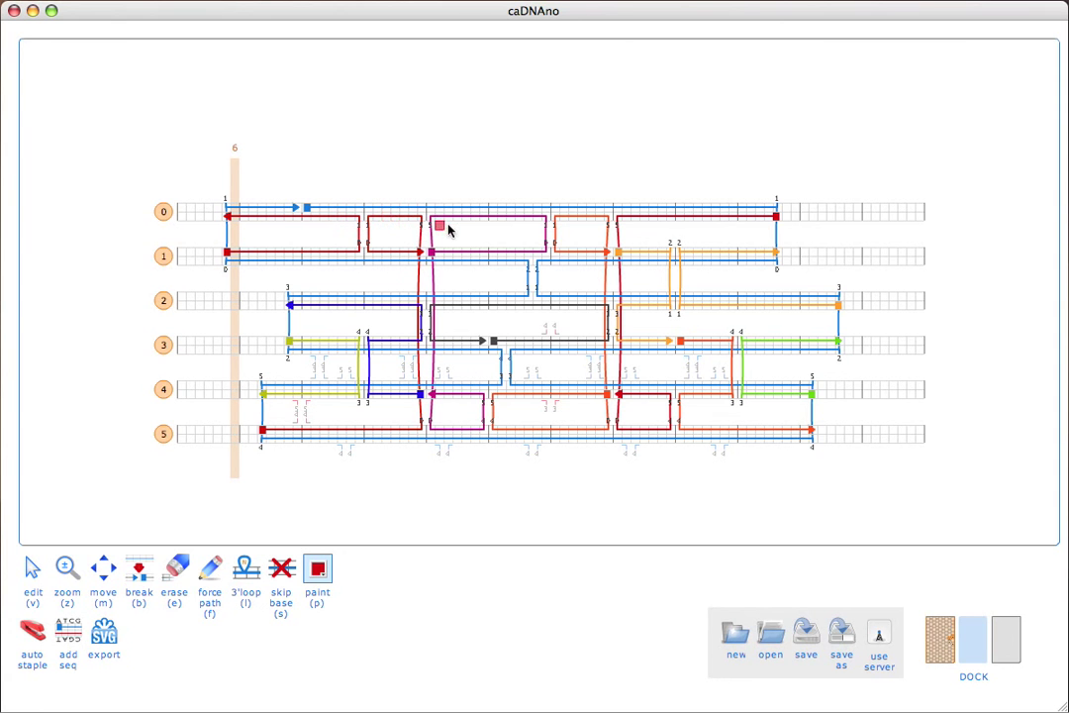
left_click(564, 220)
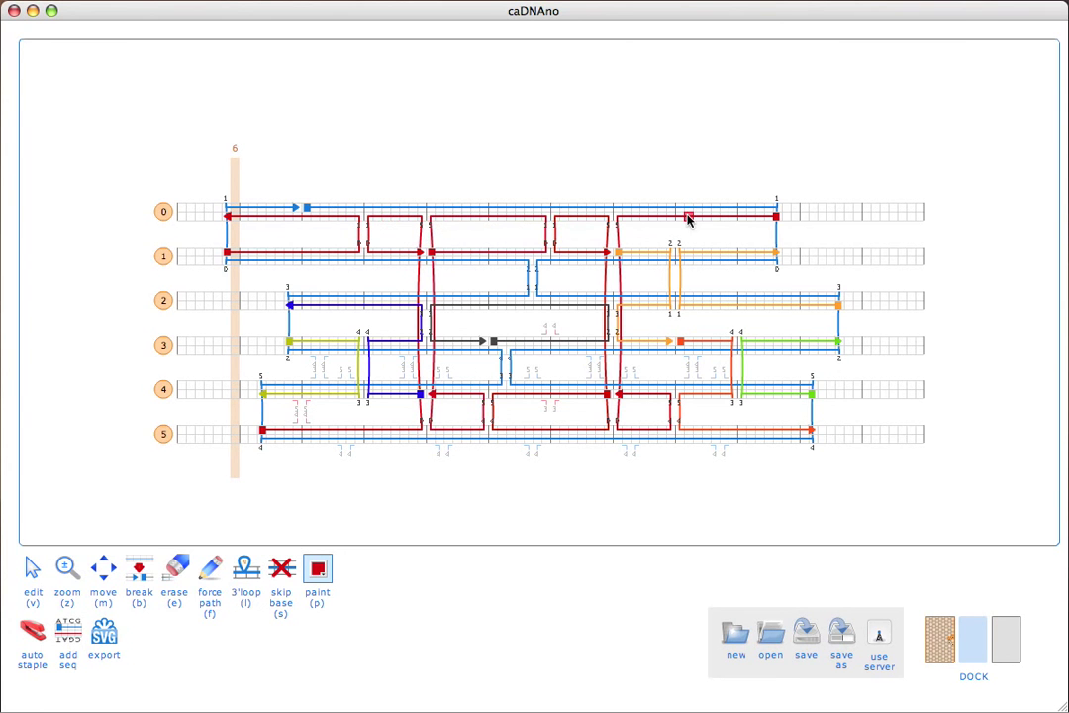
left_click(663, 260)
left_click(723, 252)
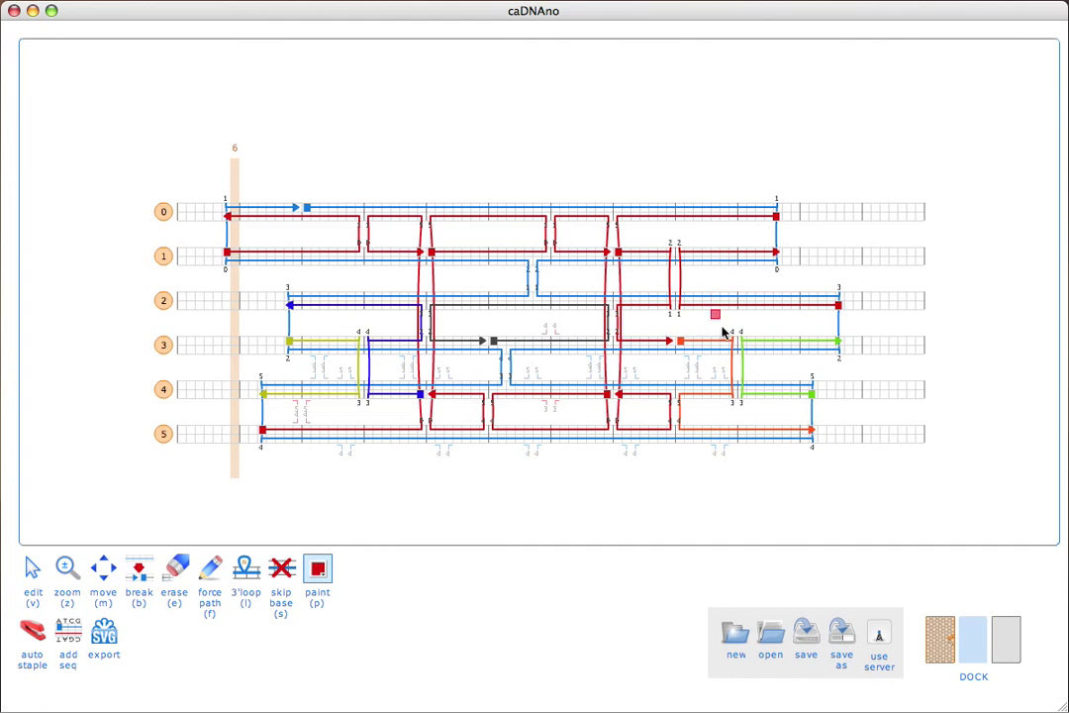
left_click(734, 341)
left_click(769, 343)
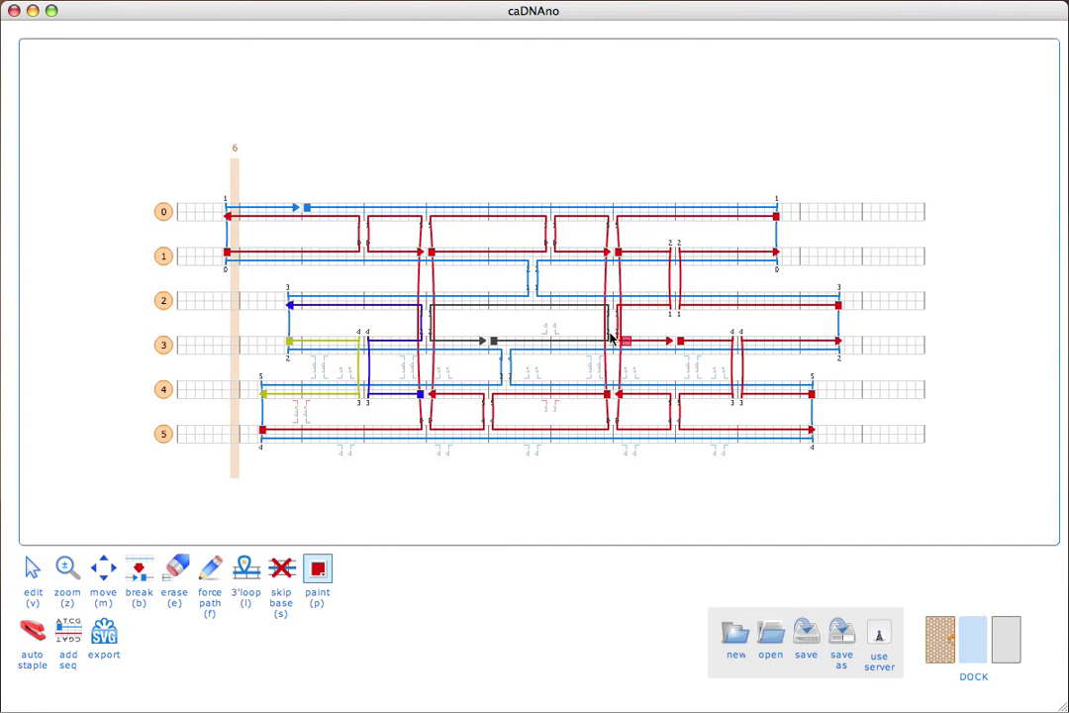
left_click(558, 310)
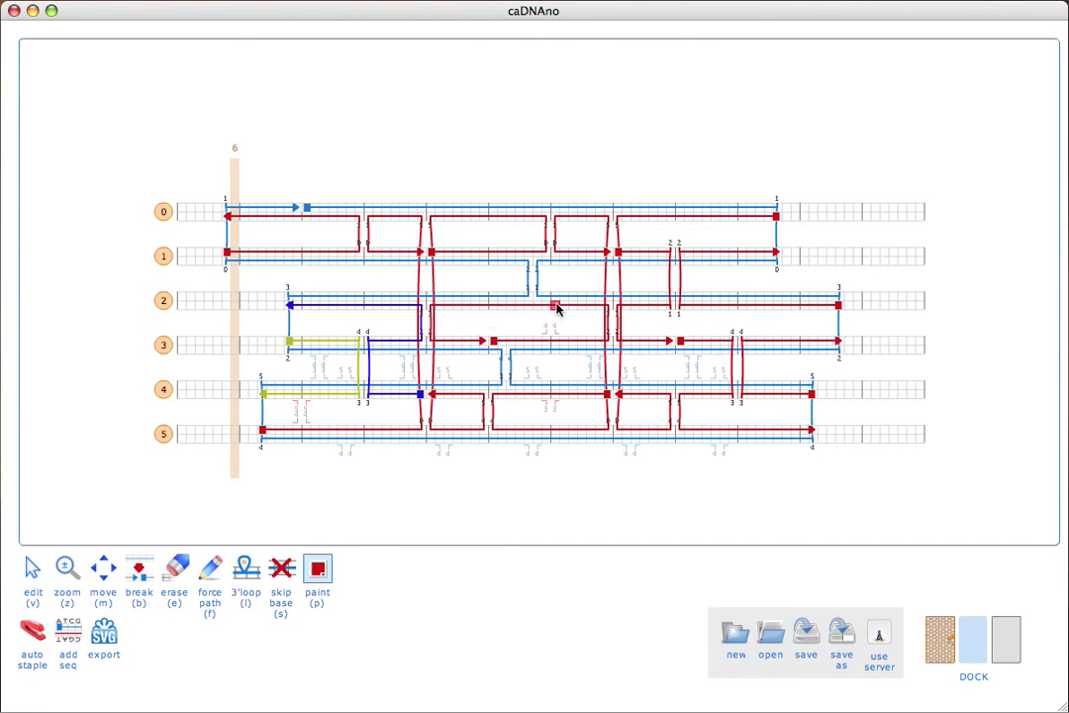
left_click(386, 308)
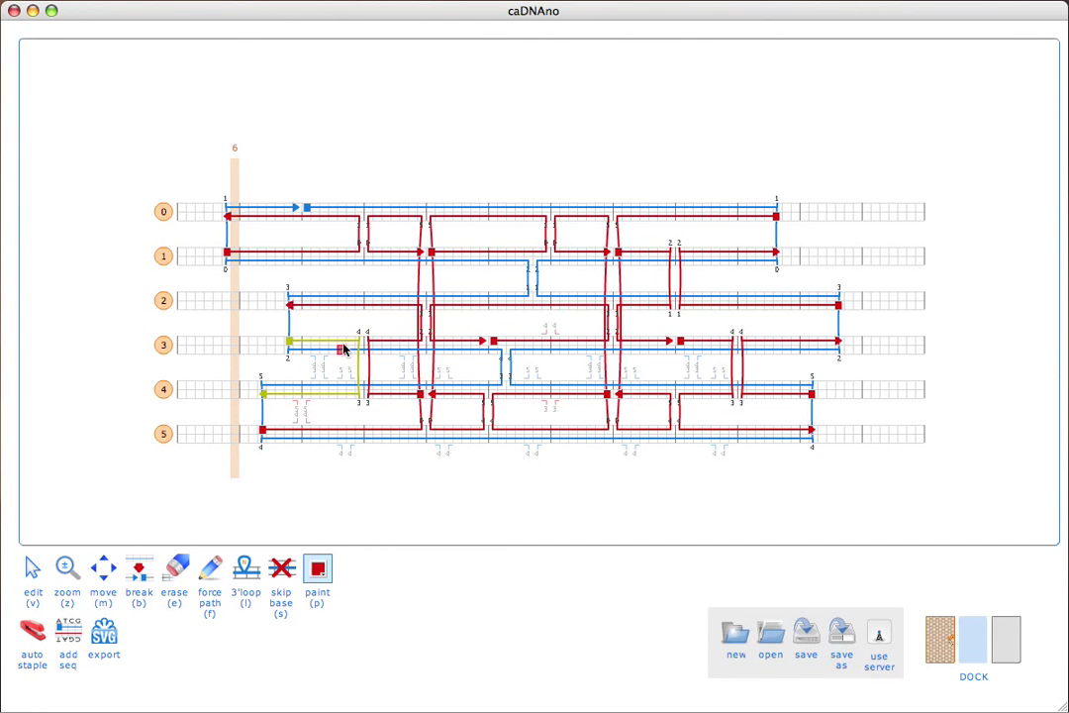
left_click(343, 342)
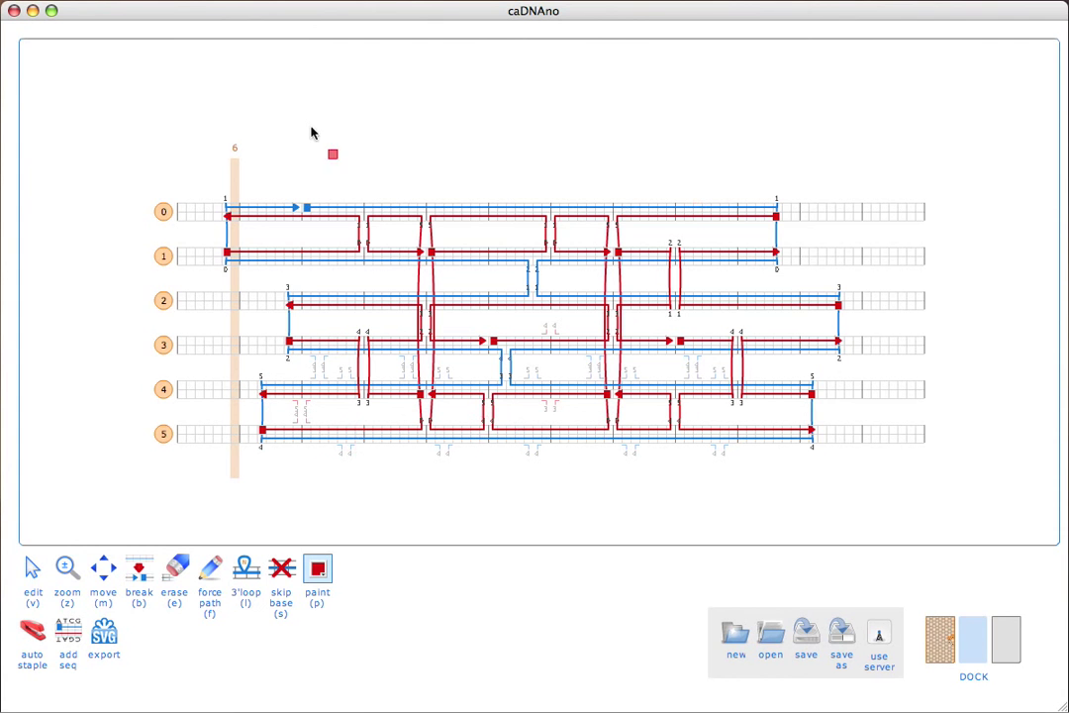
- Paint the left-end staples on helices 0–5 green
left_click(318, 568)
left_click(369, 592)
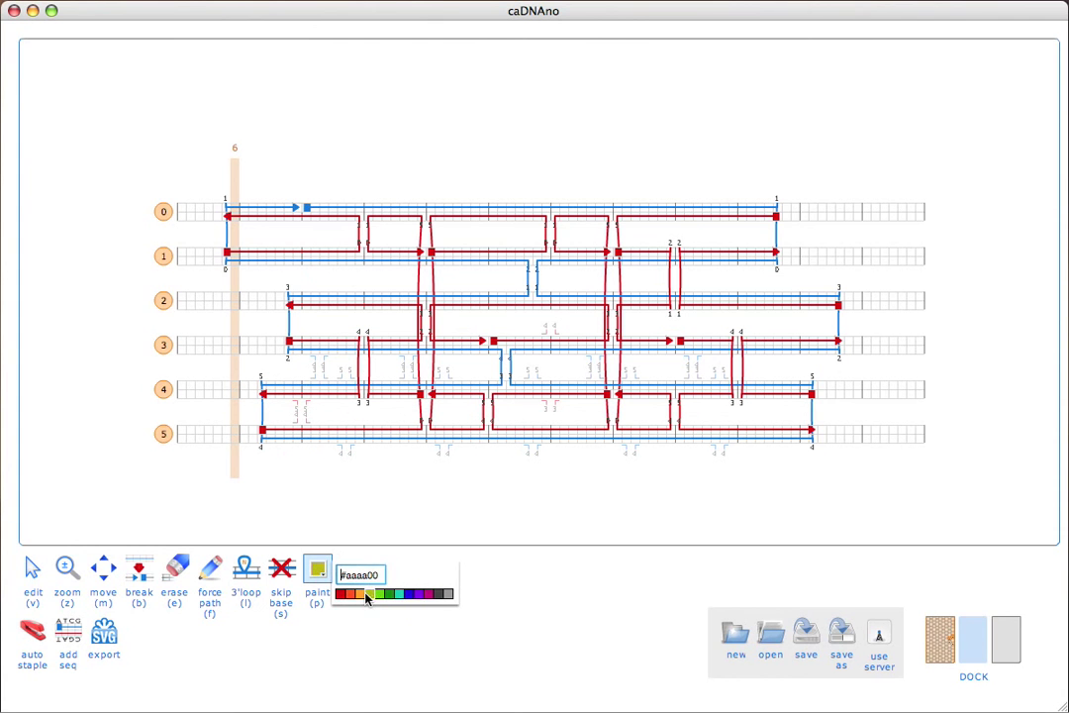
left_click(361, 593)
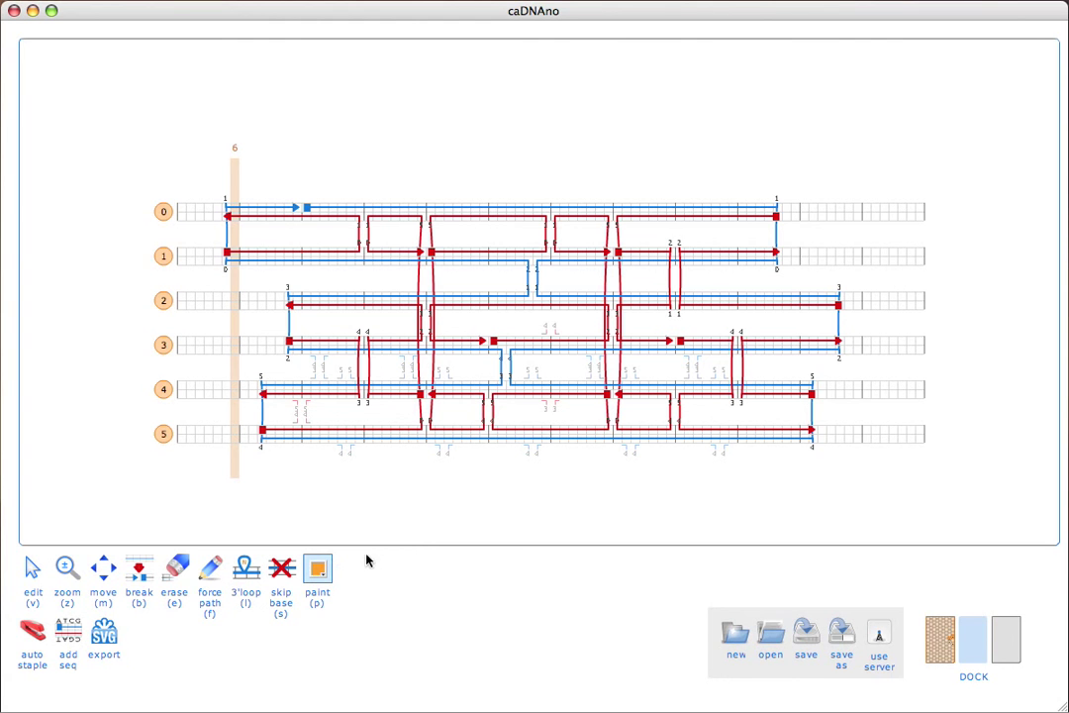
mouse_move(318, 569)
left_click(382, 594)
left_click(391, 594)
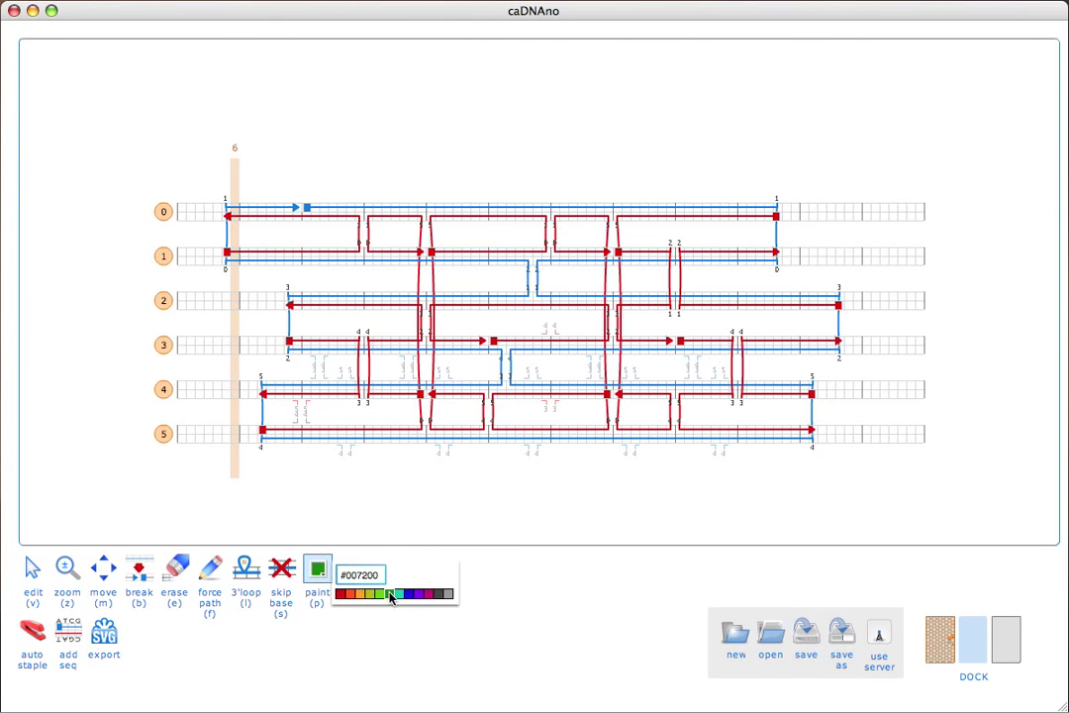
left_click(287, 216)
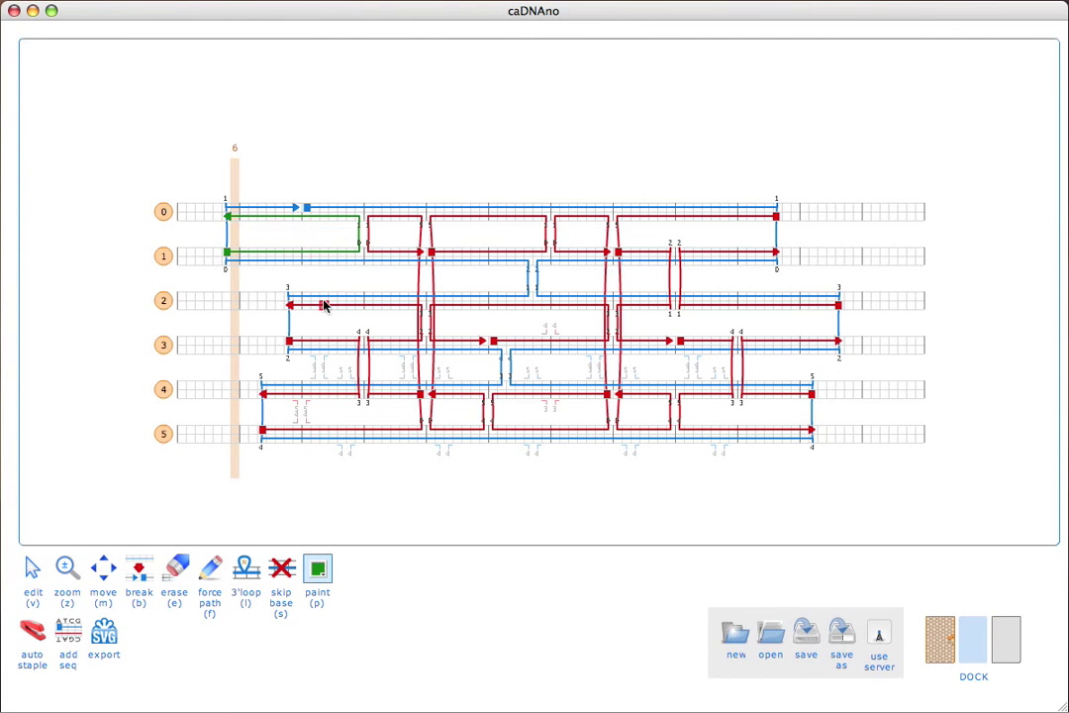
left_click(324, 305)
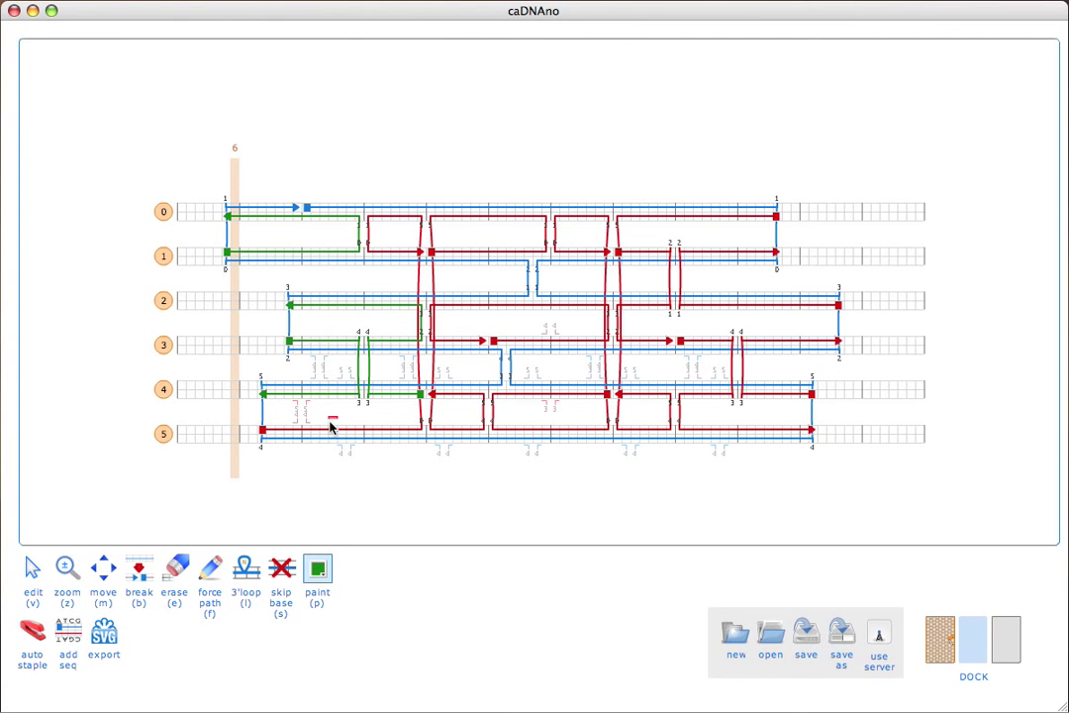
left_click(332, 428)
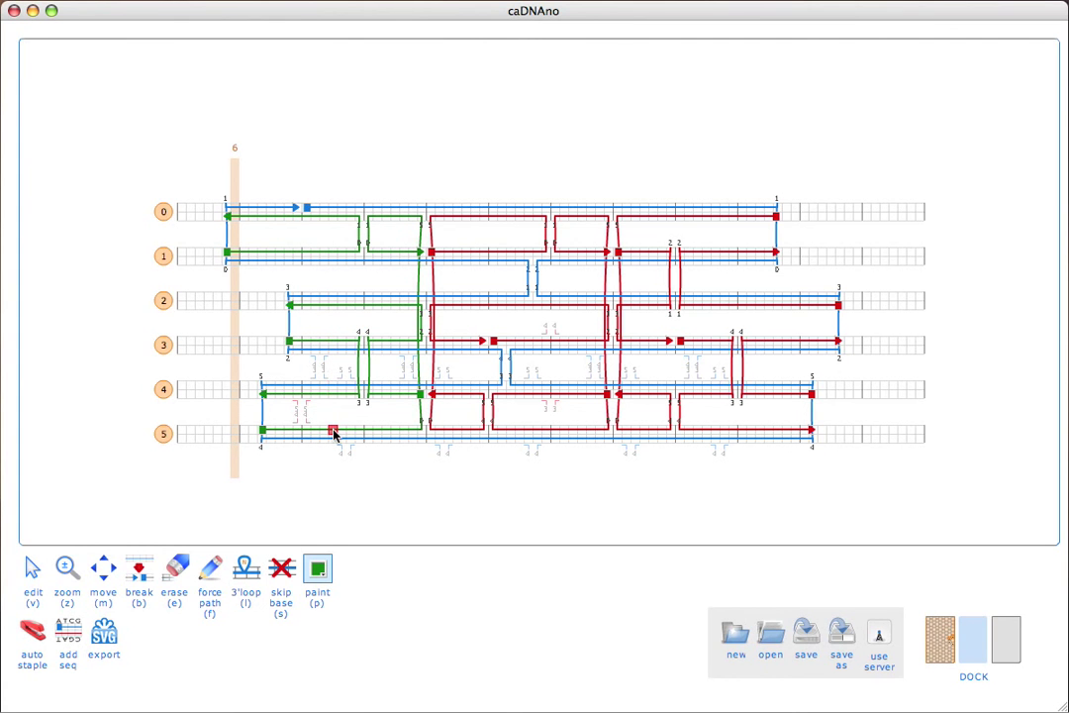
- Paint the right-end staples on helices 0–5 blue
left_click(320, 578)
left_click(420, 595)
left_click(414, 595)
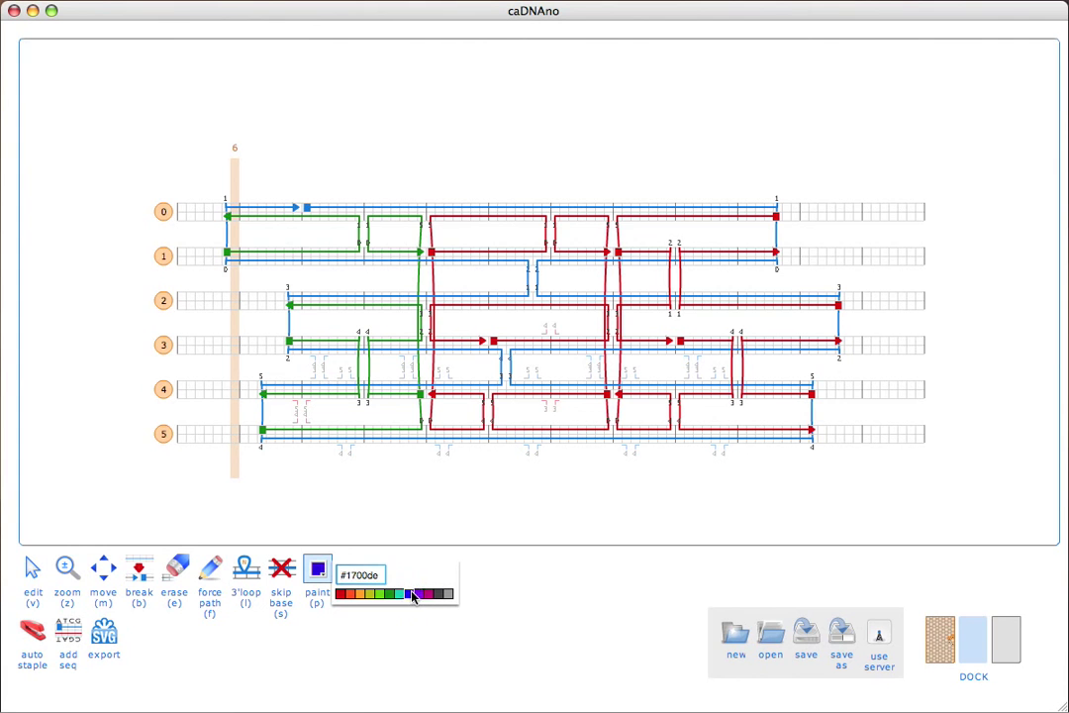
left_click(770, 432)
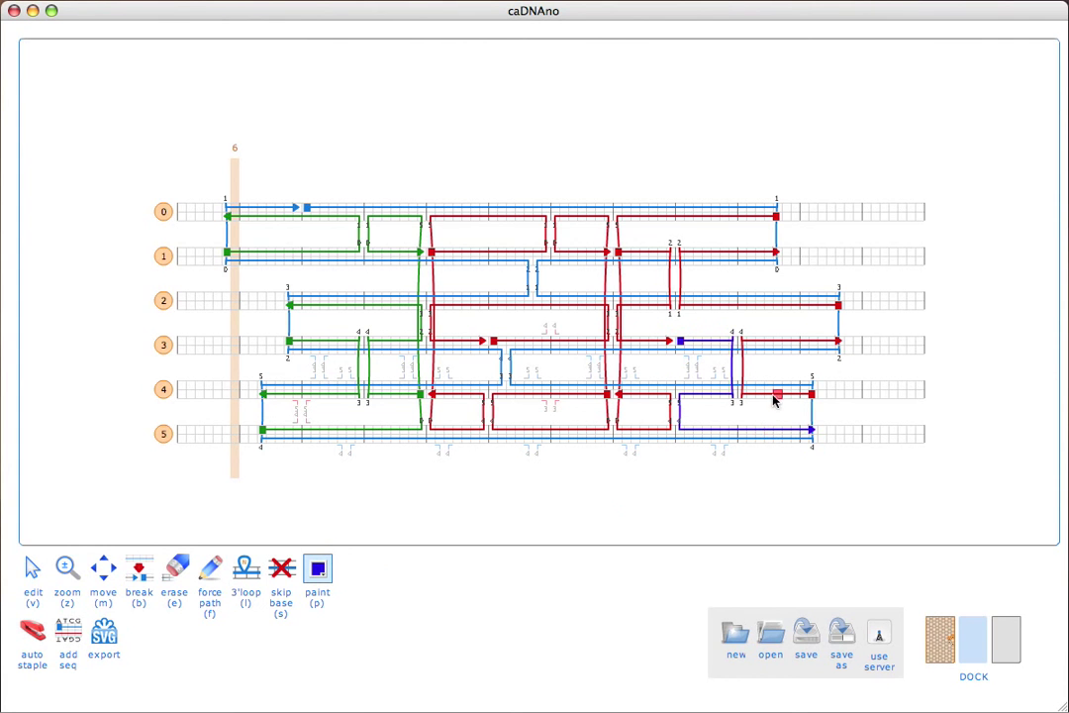
left_click(748, 305)
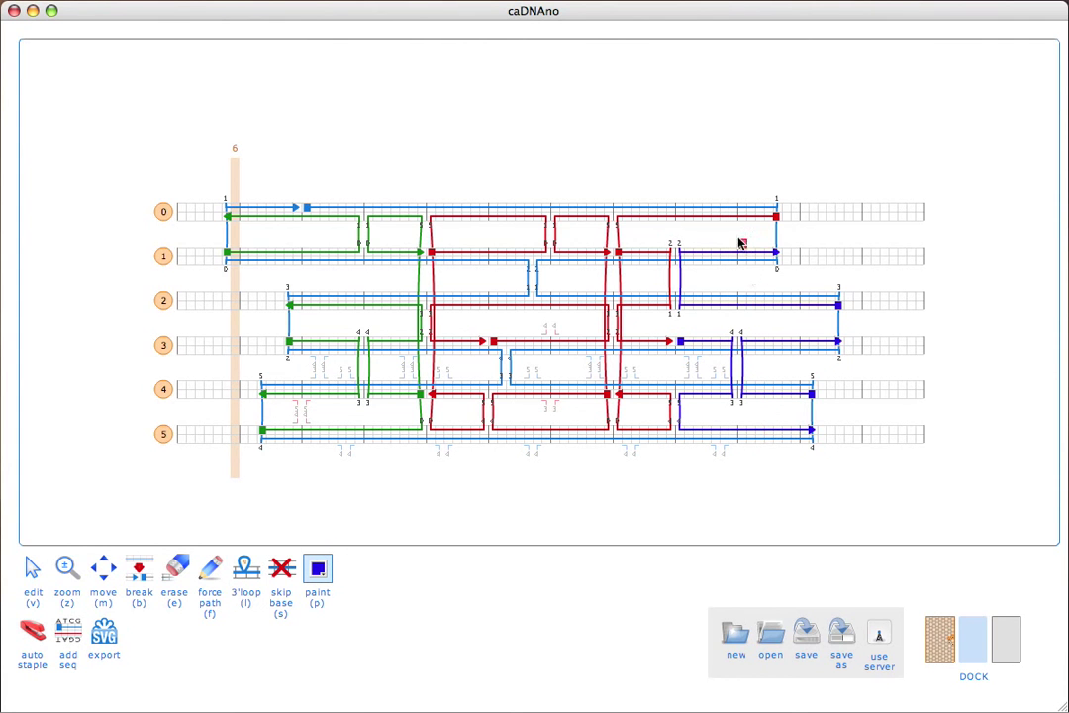
left_click(742, 219)
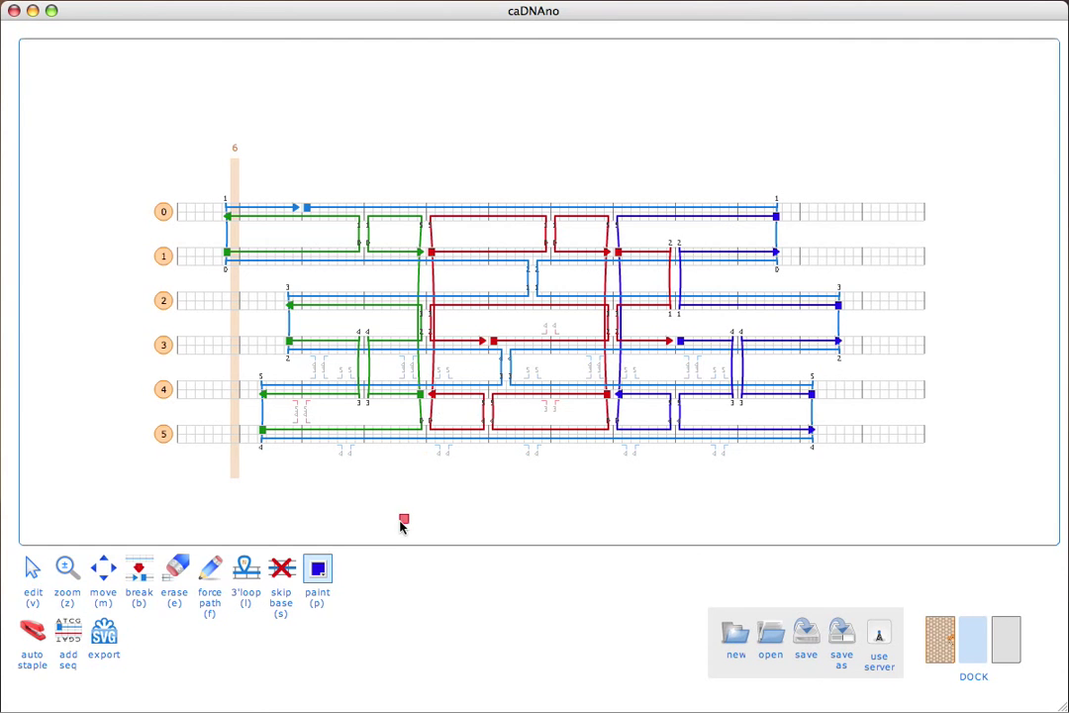
left_click(281, 569)
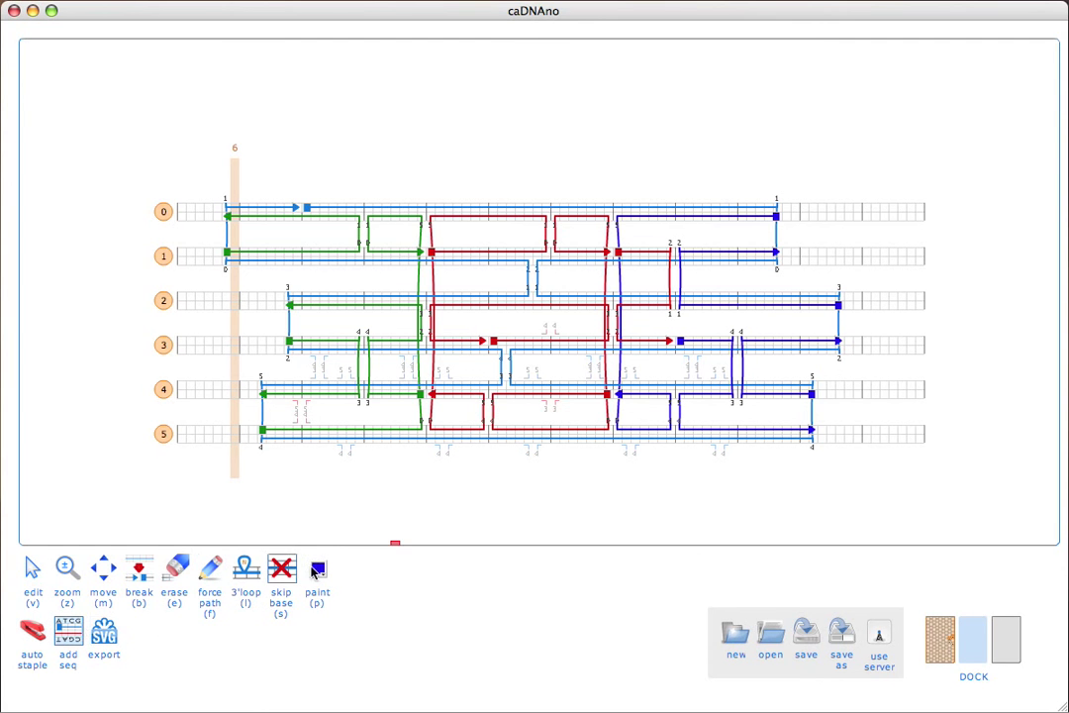
left_click(316, 569)
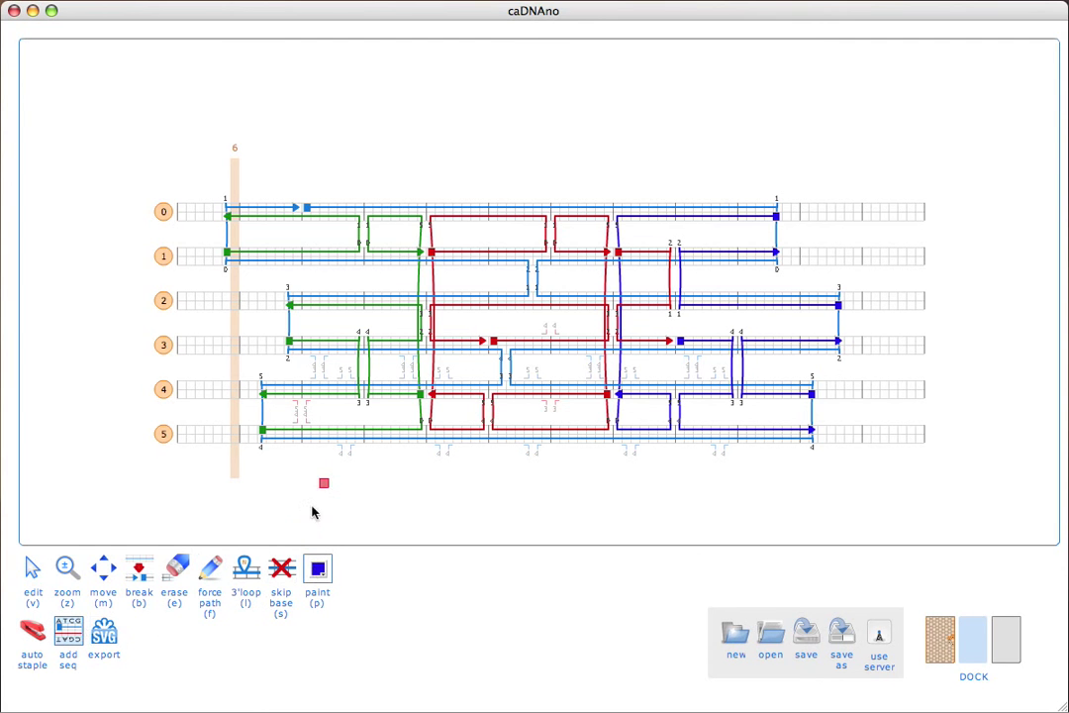
- Reapply M13mp18 from 0[14] and copy the 12-staple, 378-base result list
left_click(307, 210)
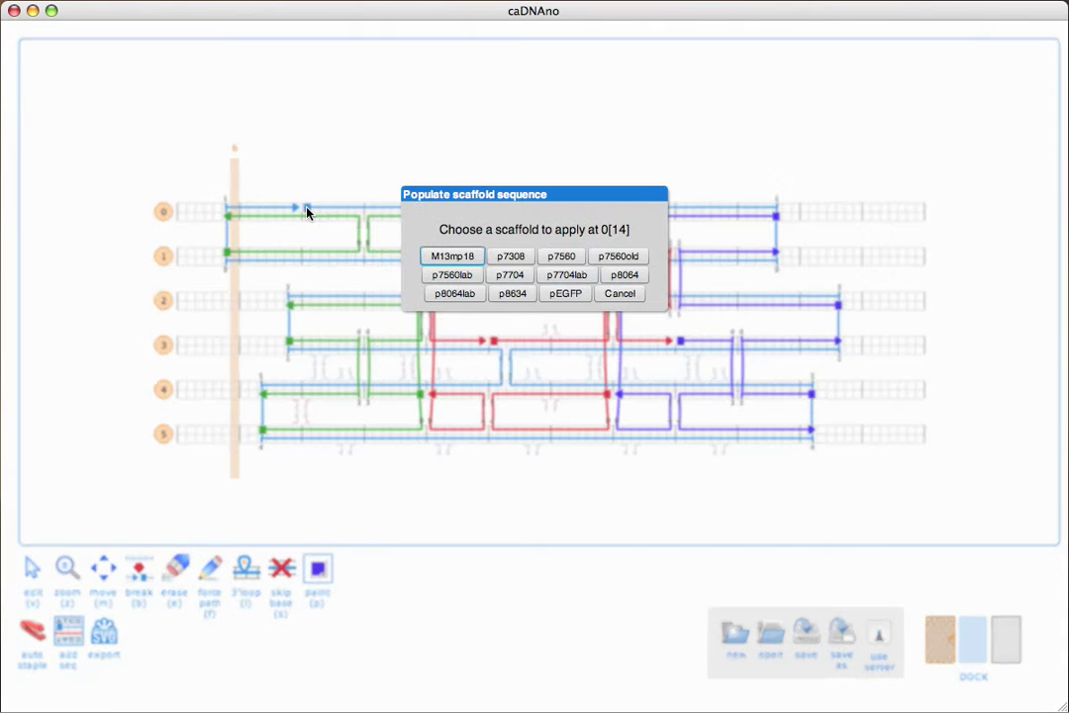
left_click(453, 256)
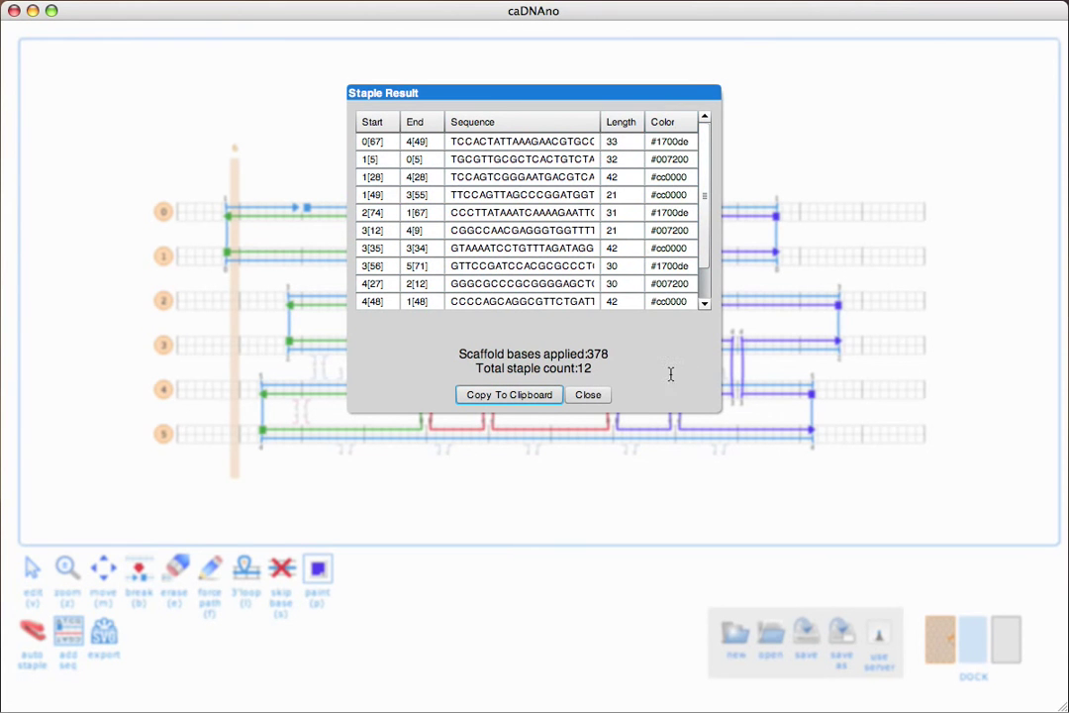
left_click(503, 394)
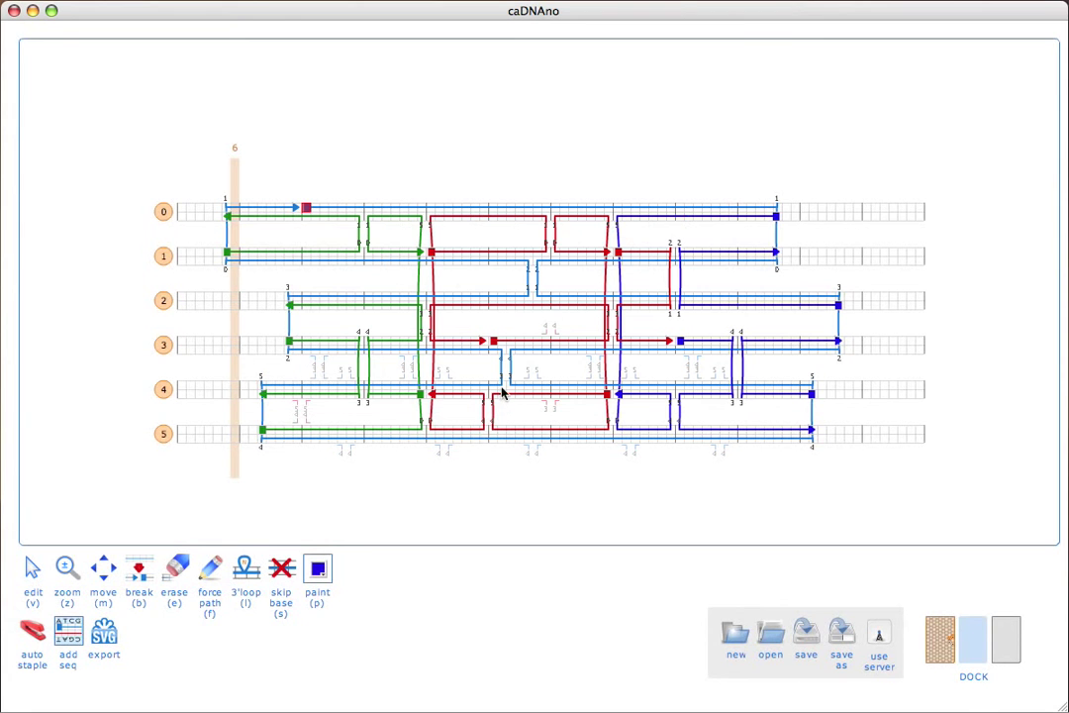
- Paste the staple list into the Numbers table starting at cell B2
key("super+Tab")
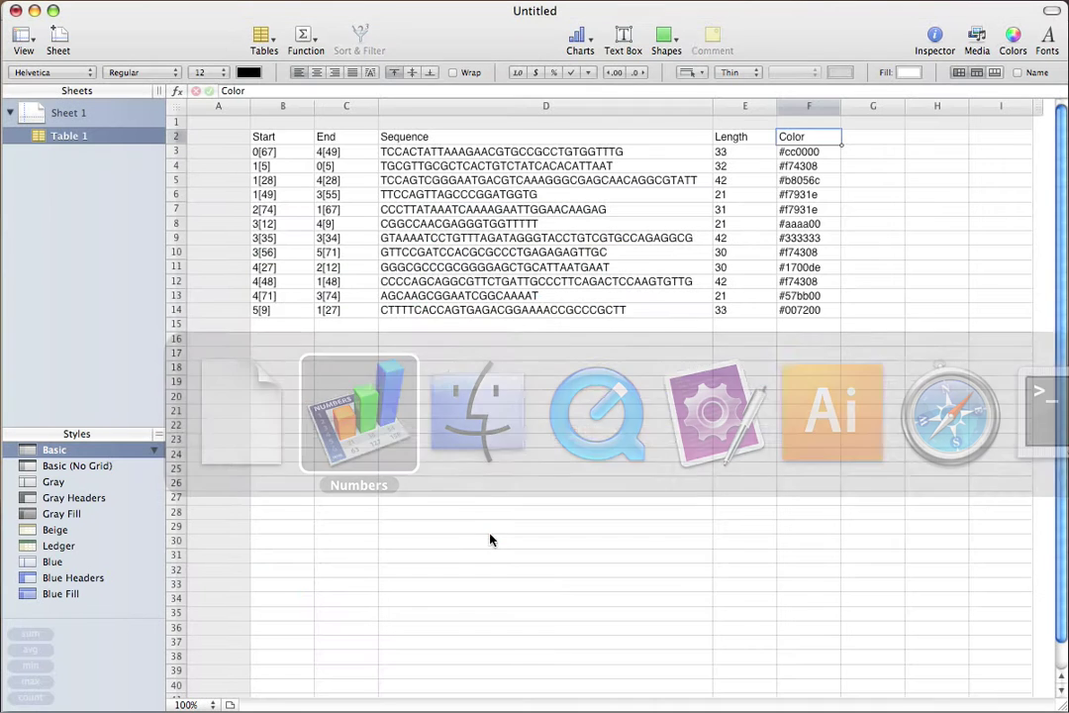
left_click(287, 138)
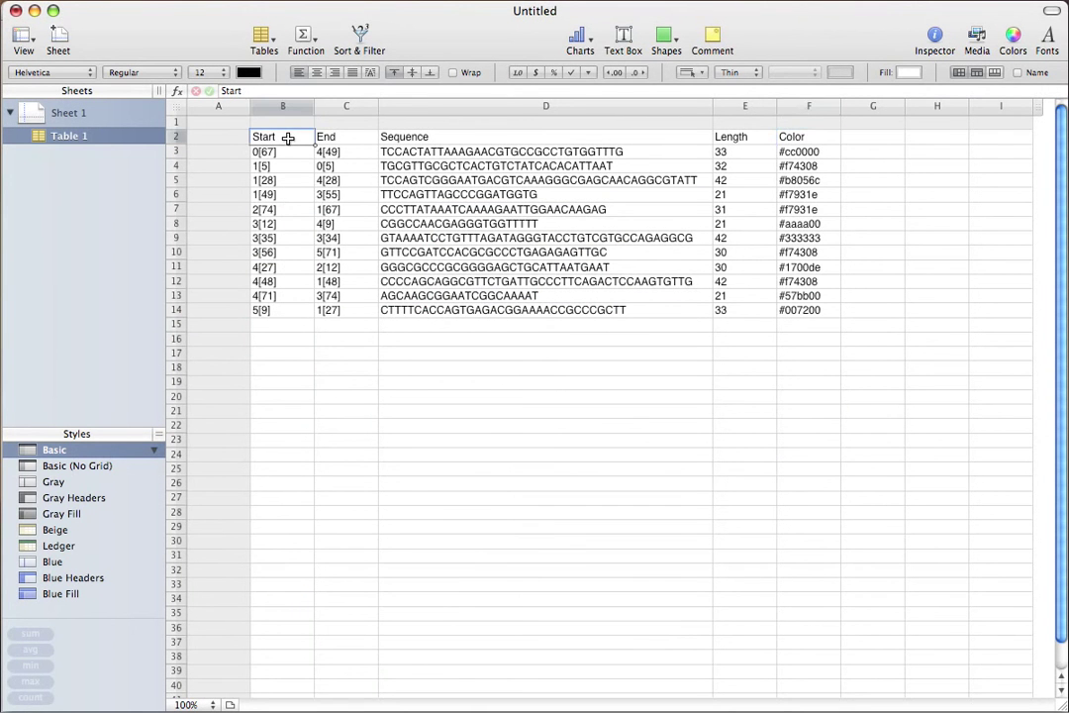
key("super+v")
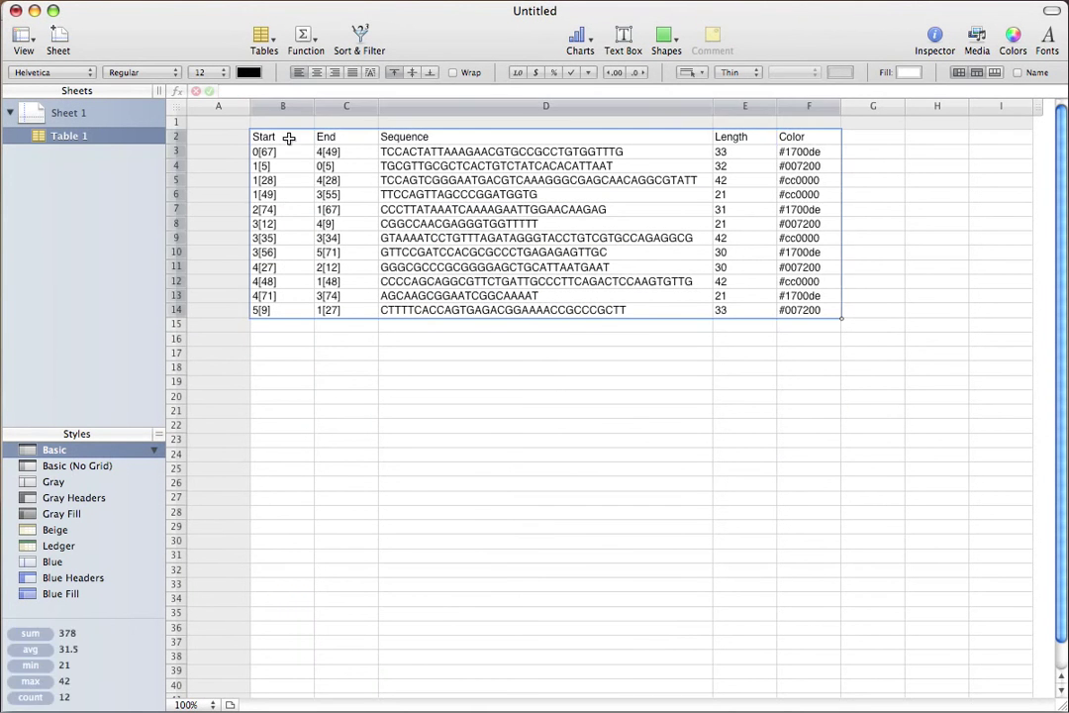
- Select the Color column F and look in the Format menu for conditional formatting
left_click(804, 106)
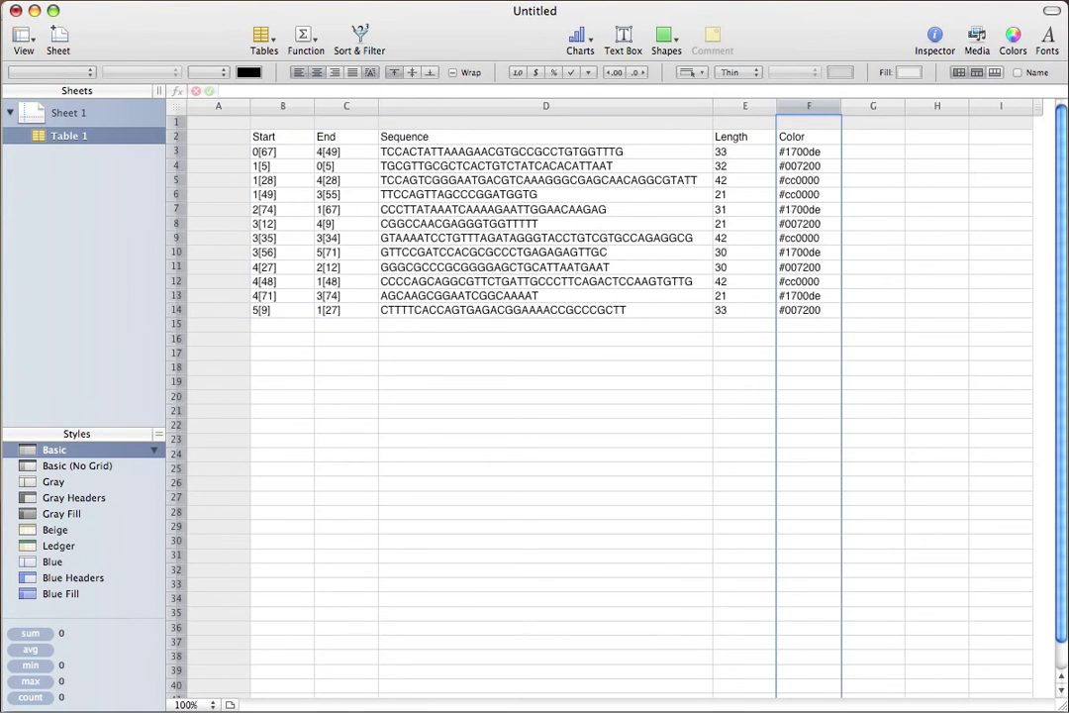
left_click(149, 0)
mouse_move(233, 0)
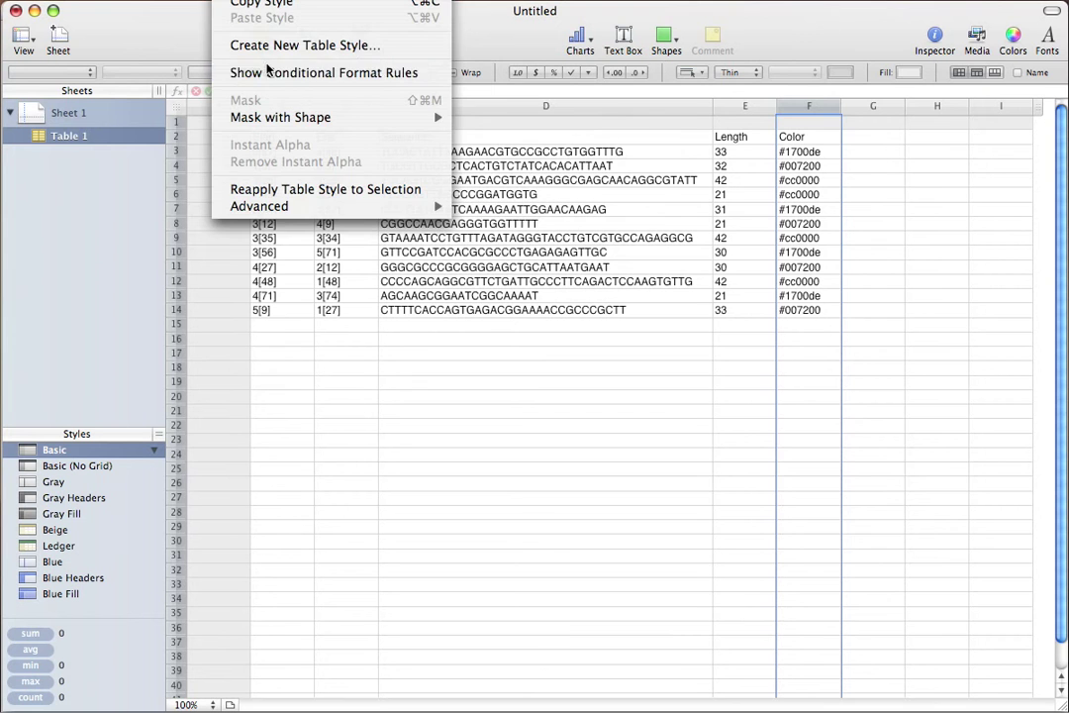
- Add a 'Text is #cc0000' highlight rule with Salmon fill to the Color column
left_click(270, 73)
left_click(519, 436)
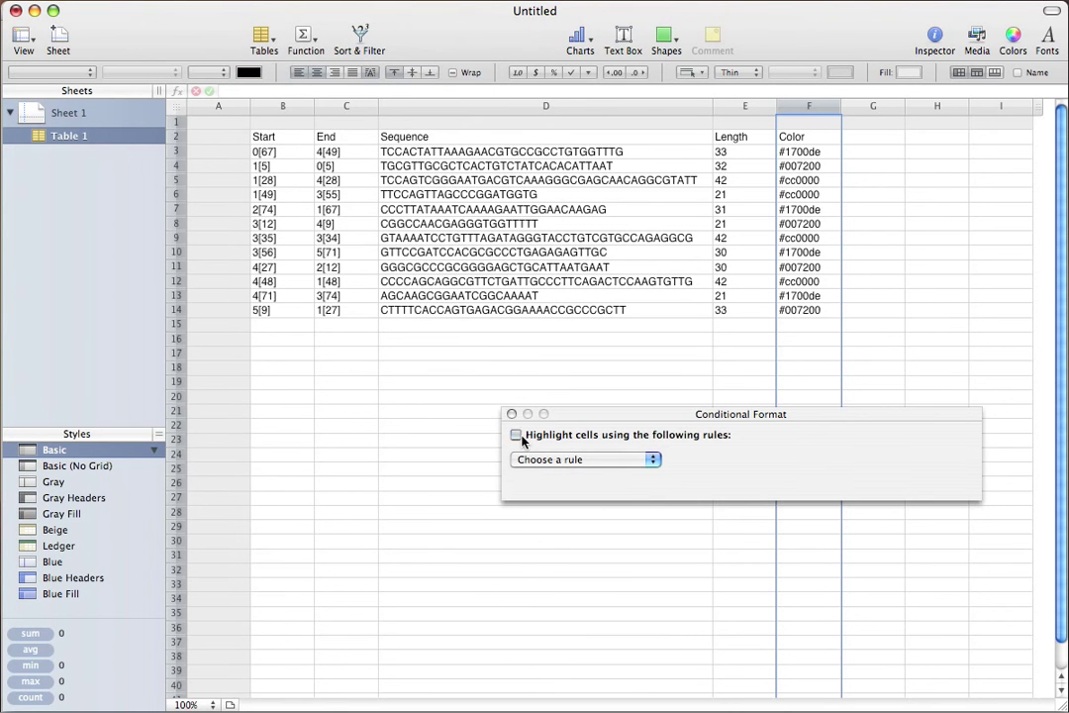
left_click(586, 459)
left_click(587, 459)
left_click(586, 459)
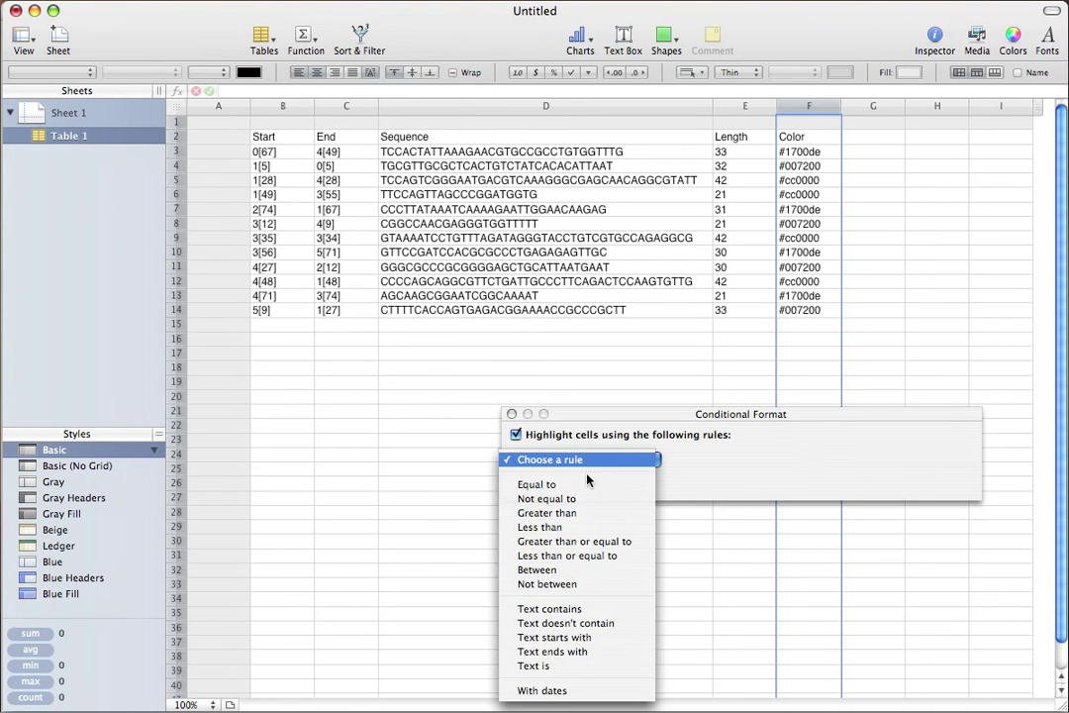
left_click(581, 670)
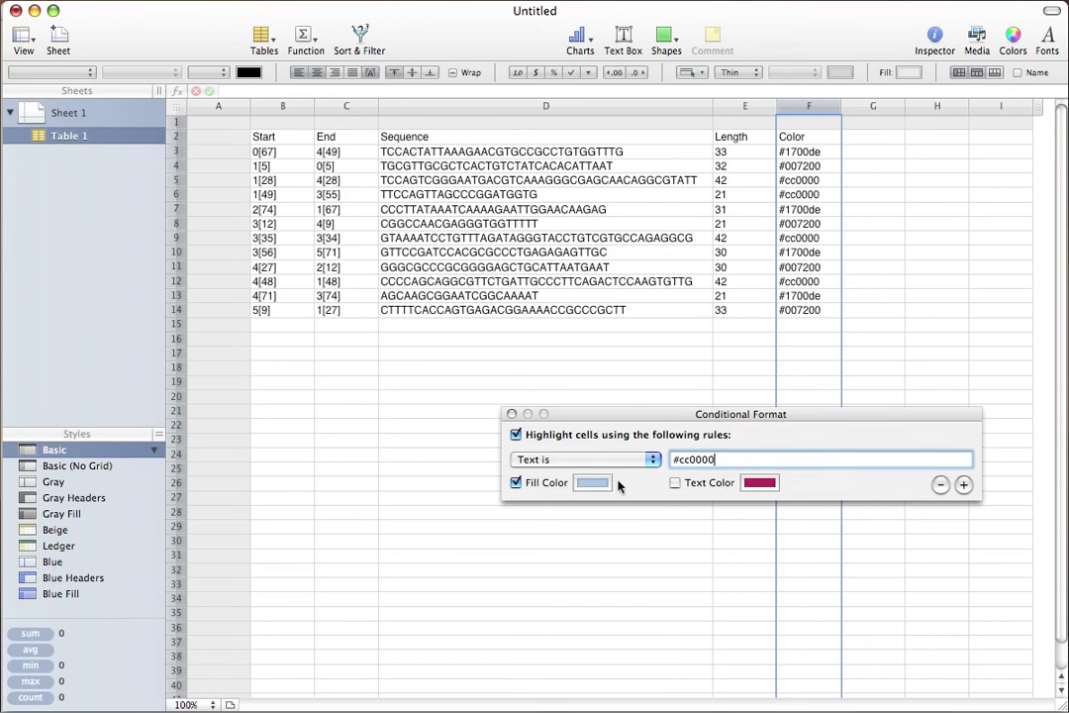
left_click(592, 483)
left_click(552, 406)
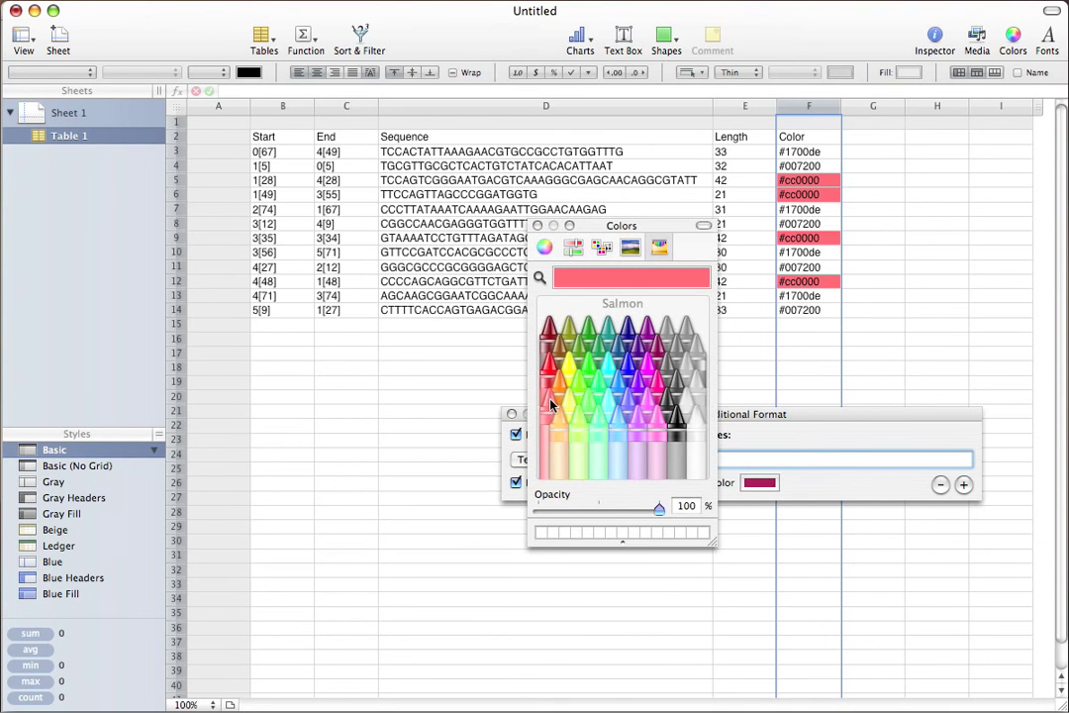
left_click(537, 226)
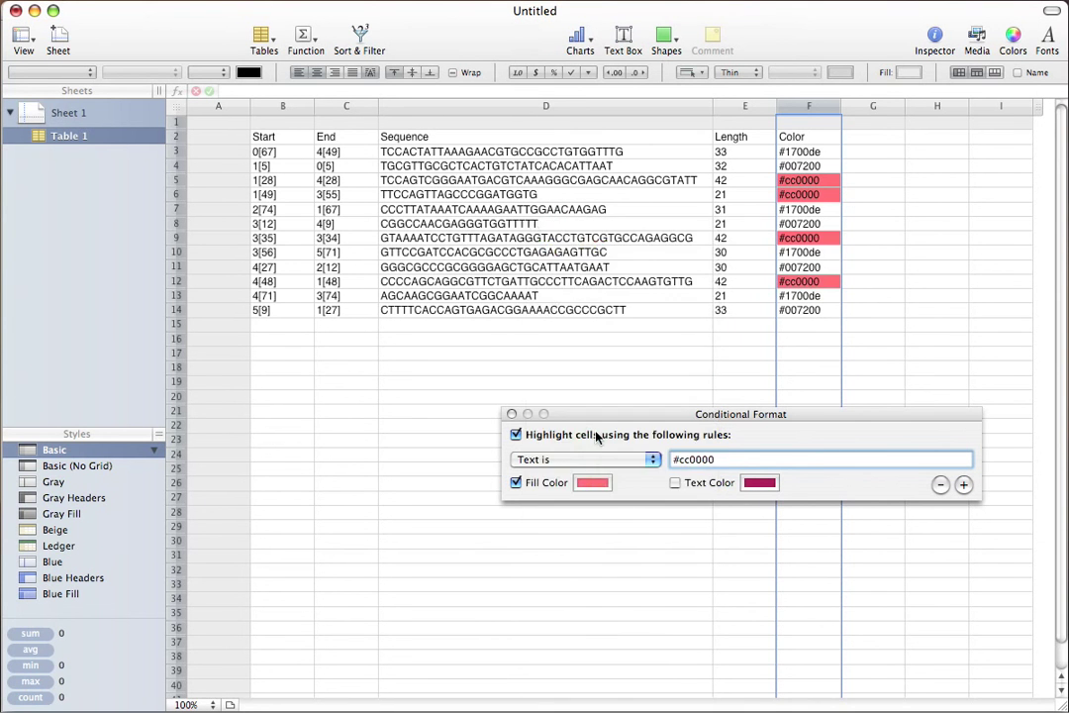
- Add a second rule filling cells whose text is #1700de with Sky blue
left_click(964, 485)
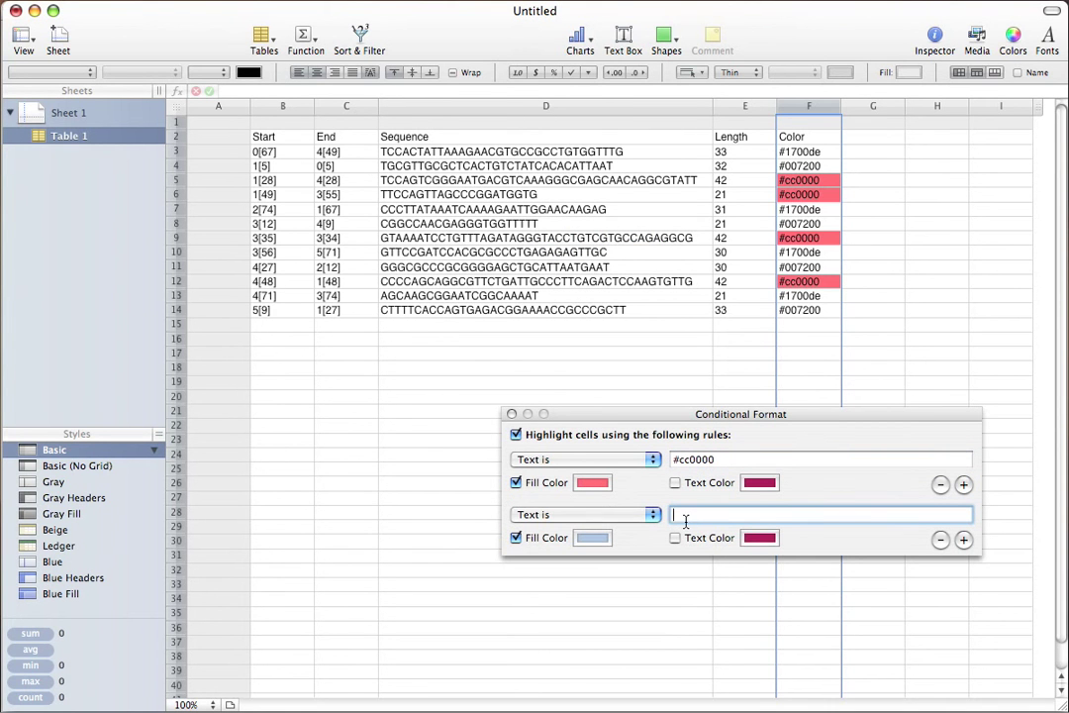
type("#1700de")
left_click(592, 538)
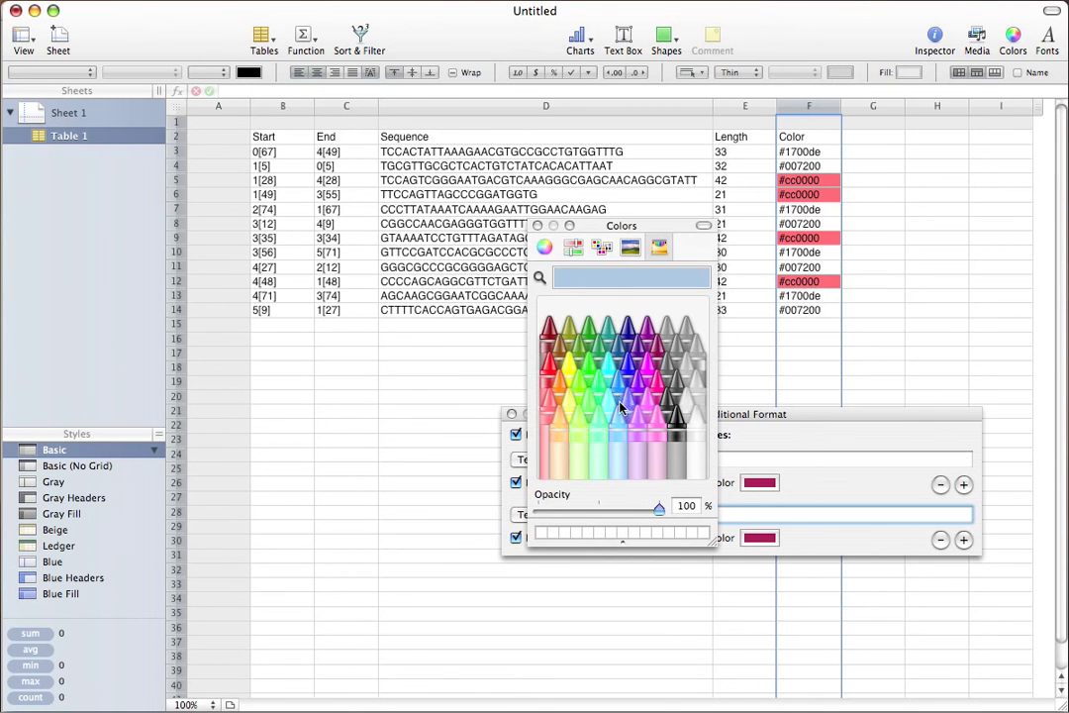
left_click(618, 420)
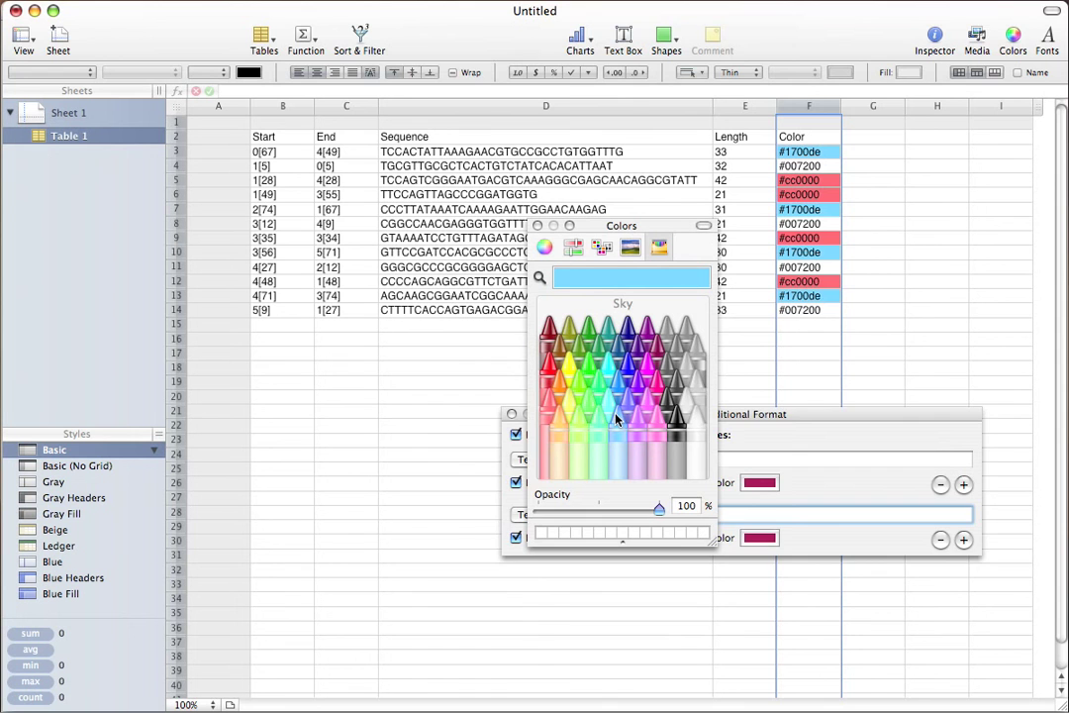
key("Return")
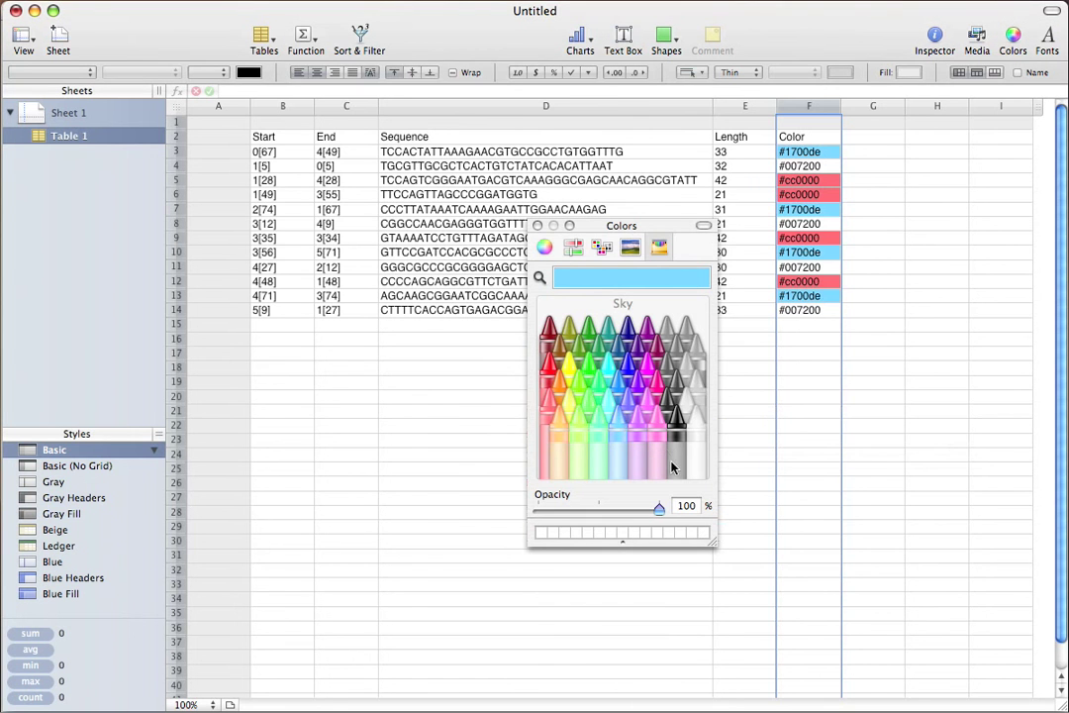
left_click(537, 227)
- Add a third 'Text is' rule filling #007200 cells with Lime green
left_click(272, 0)
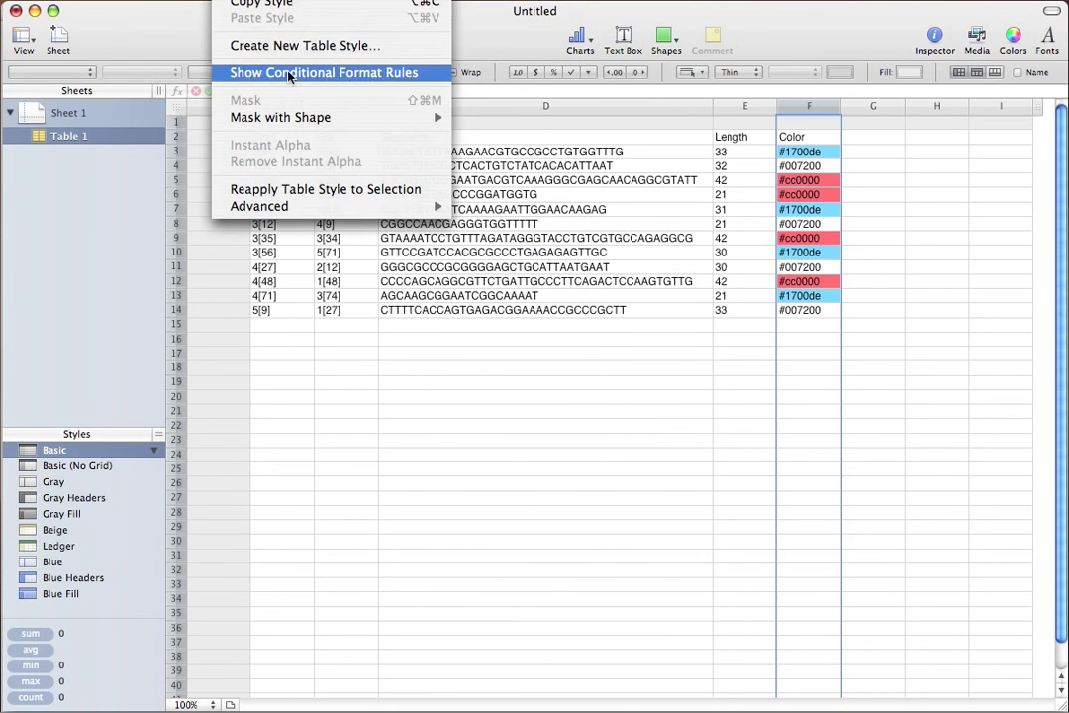
left_click(291, 74)
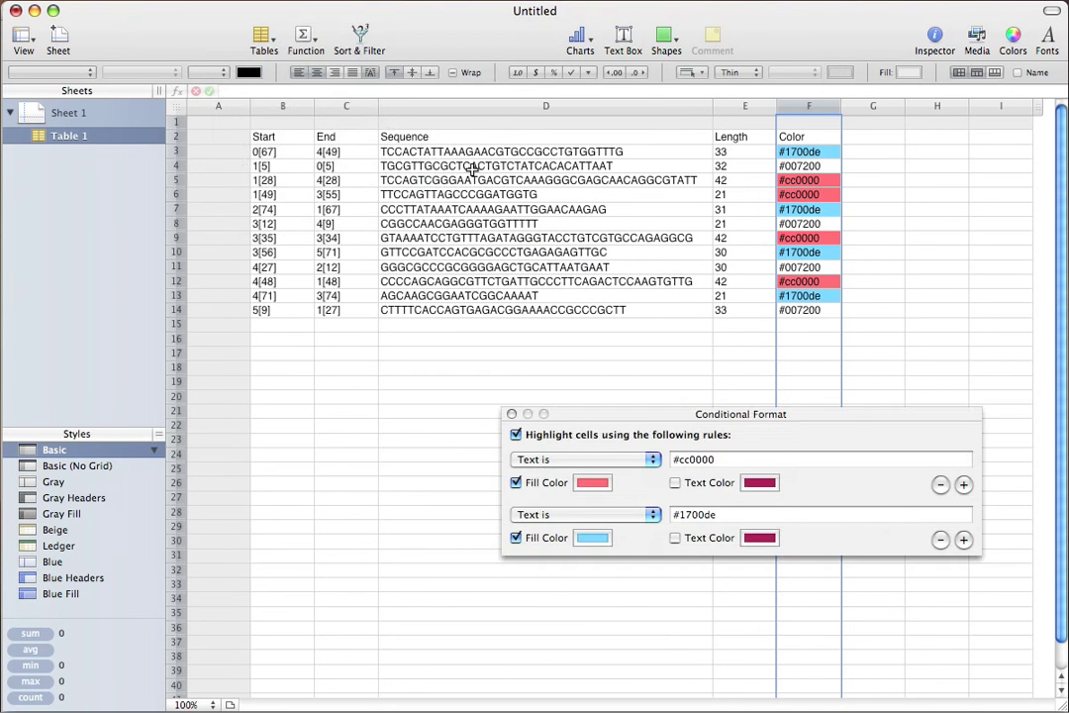
left_click(962, 538)
left_click(561, 571)
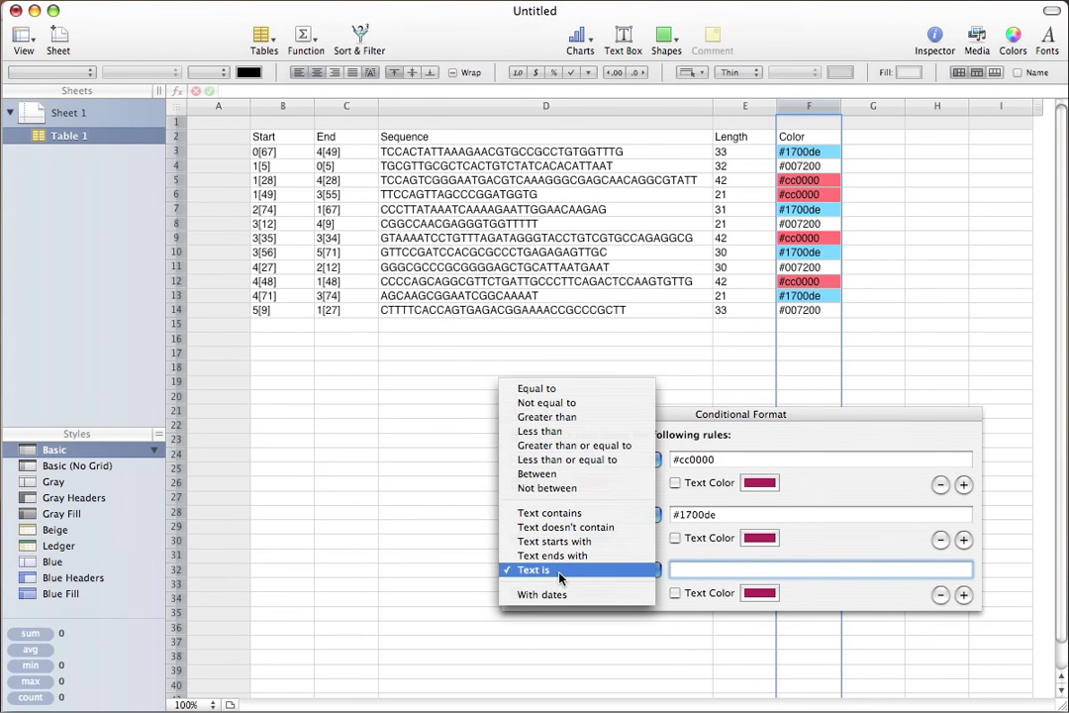
left_click(560, 574)
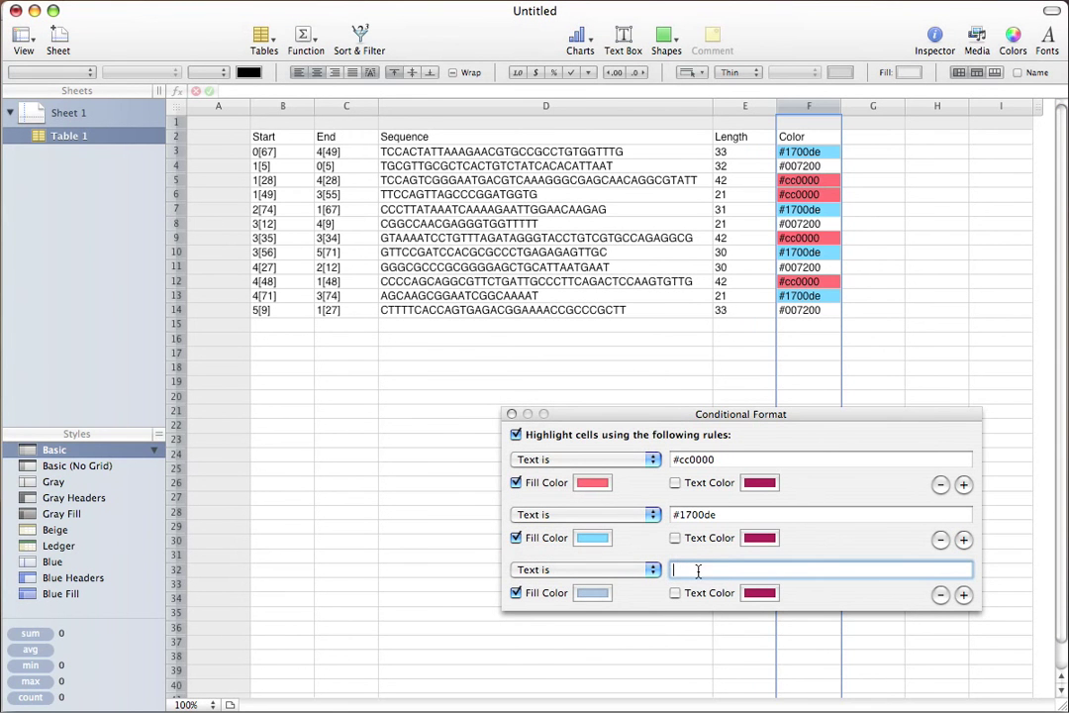
type("#c")
key("BackSpace")
type("007200")
left_click(594, 593)
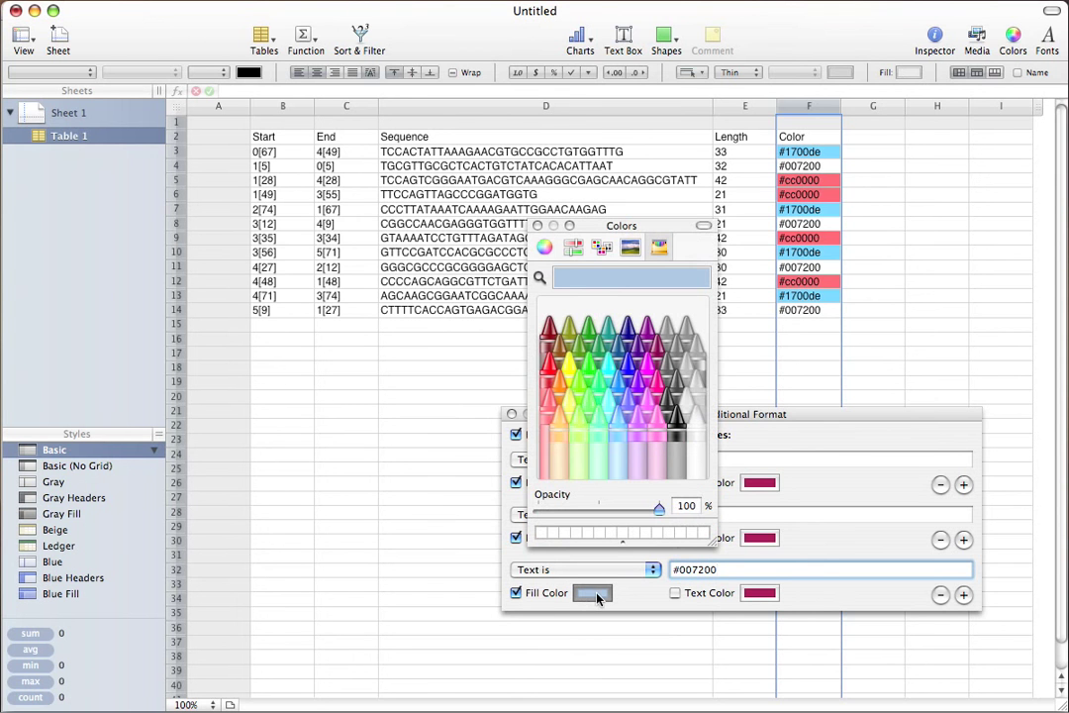
left_click(577, 394)
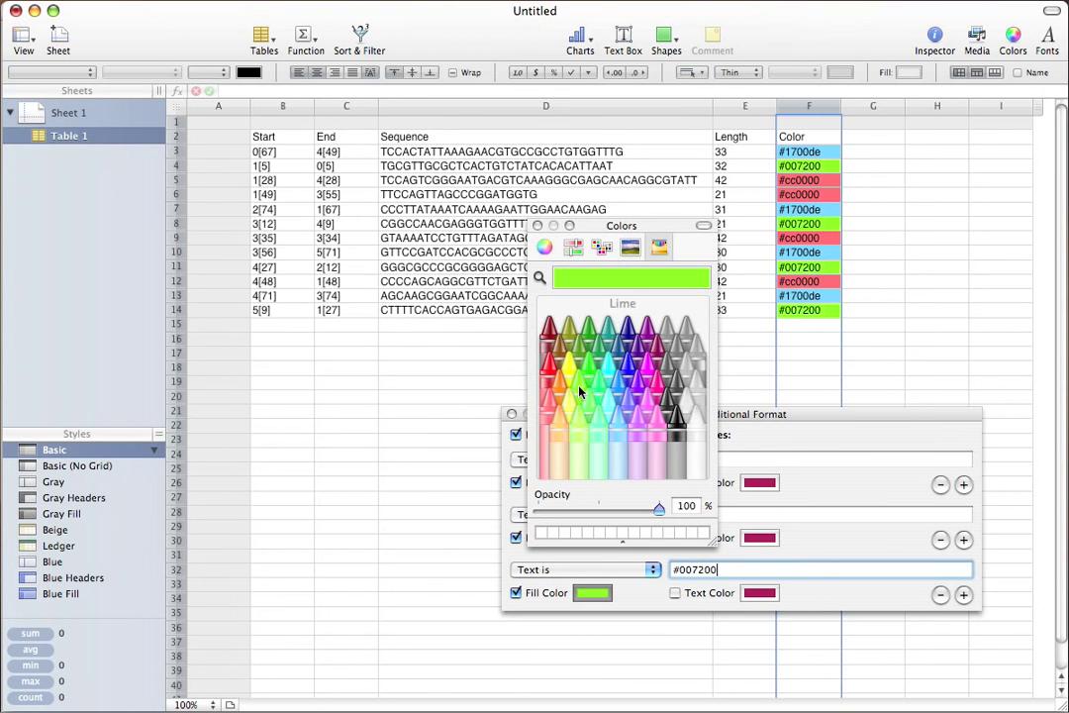
left_click(536, 226)
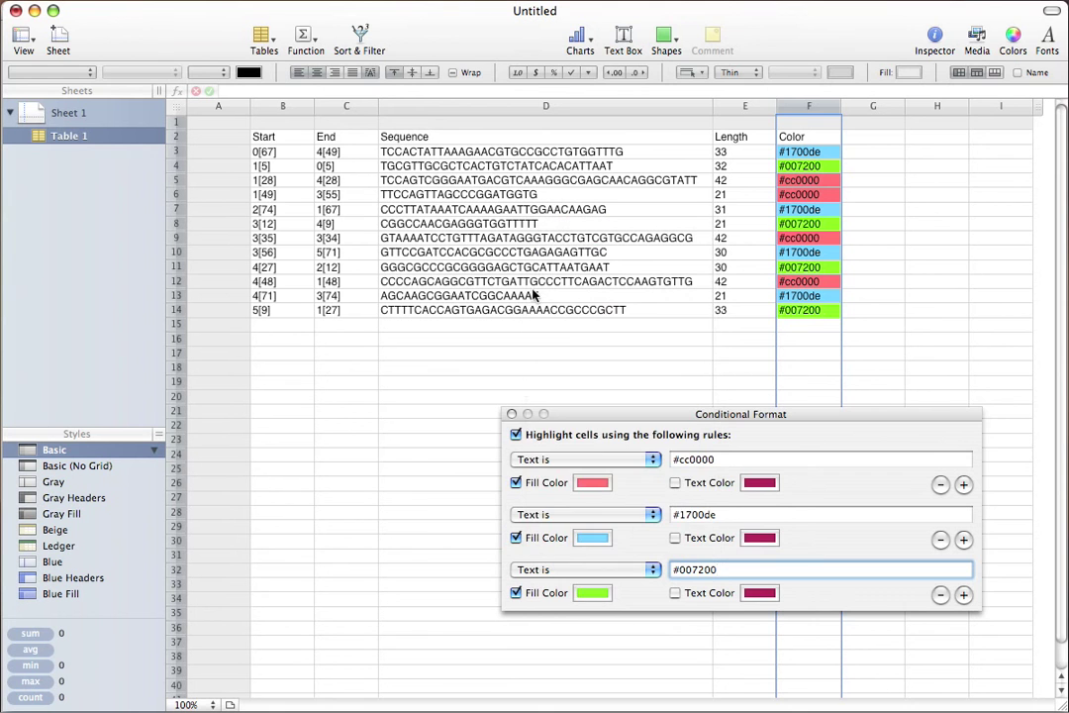
- Sort the table ascending by column F, then select the sorted rows B2:F13
left_click(511, 414)
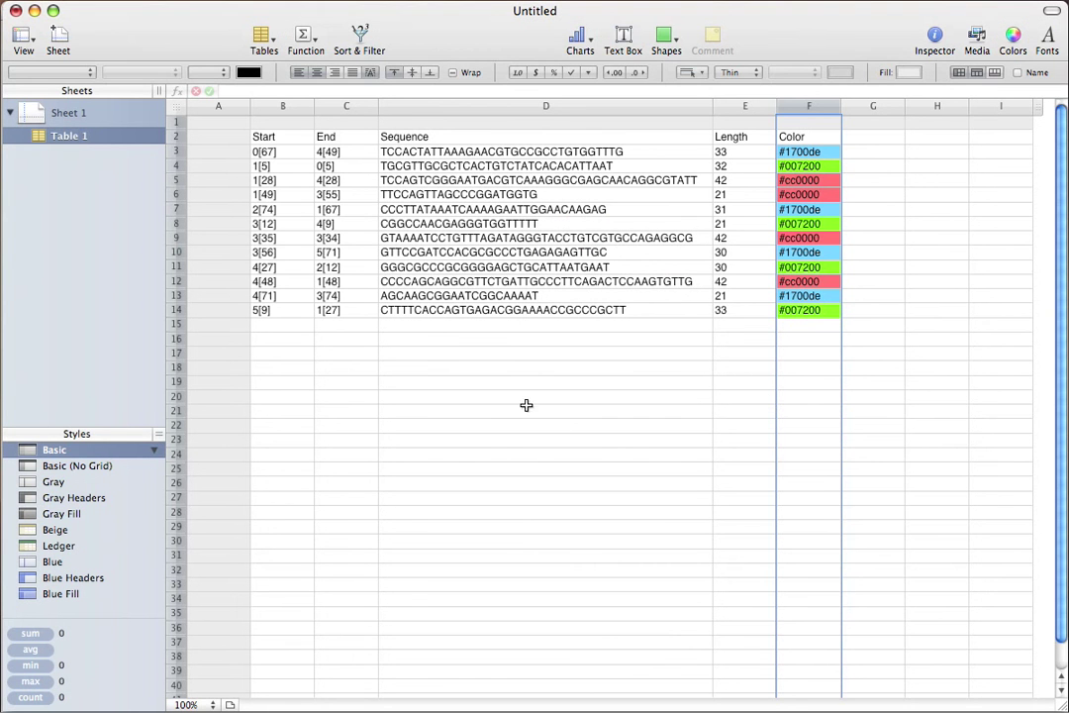
left_click(834, 107)
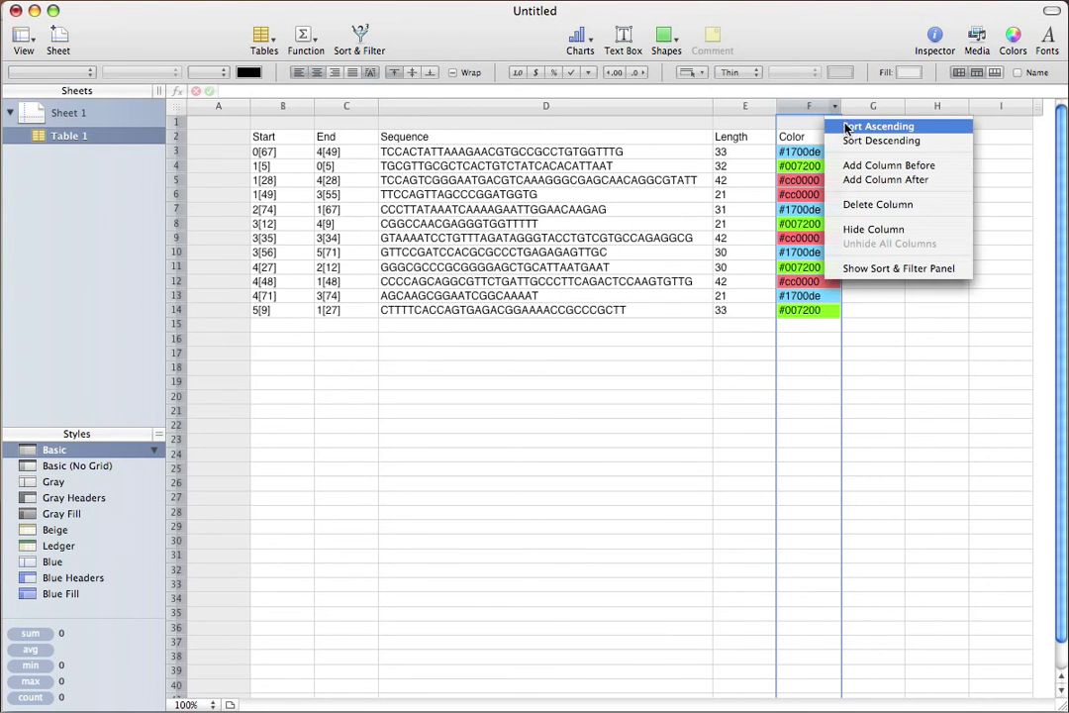
left_click(849, 126)
left_click_drag(824, 290, 268, 137)
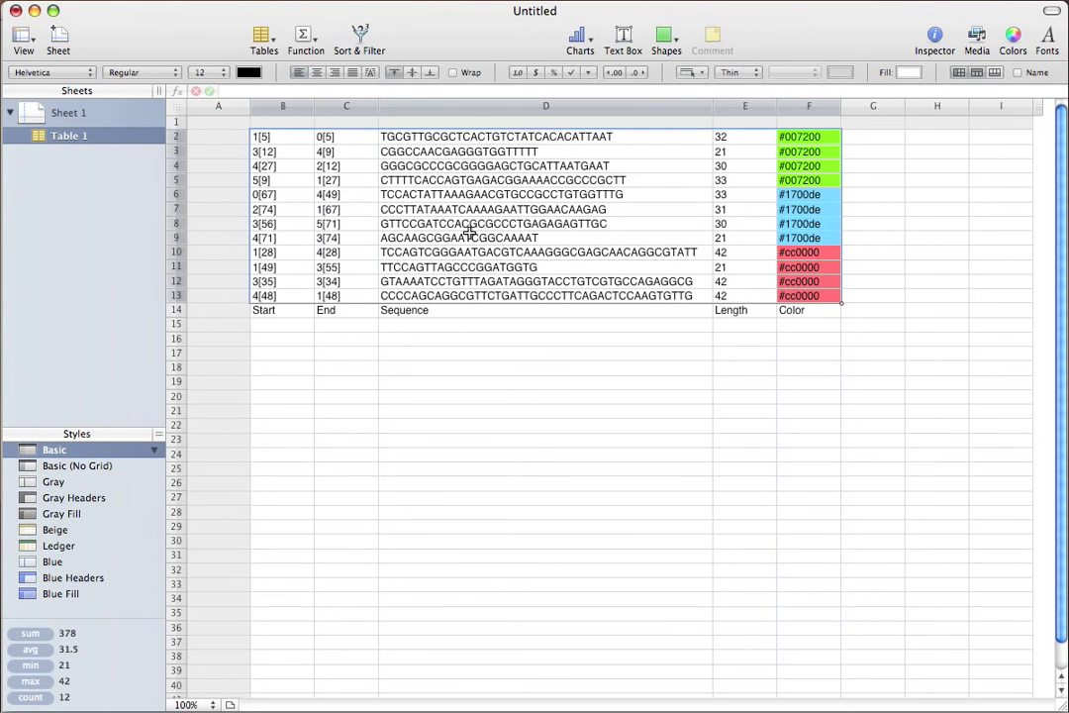
left_click(707, 209)
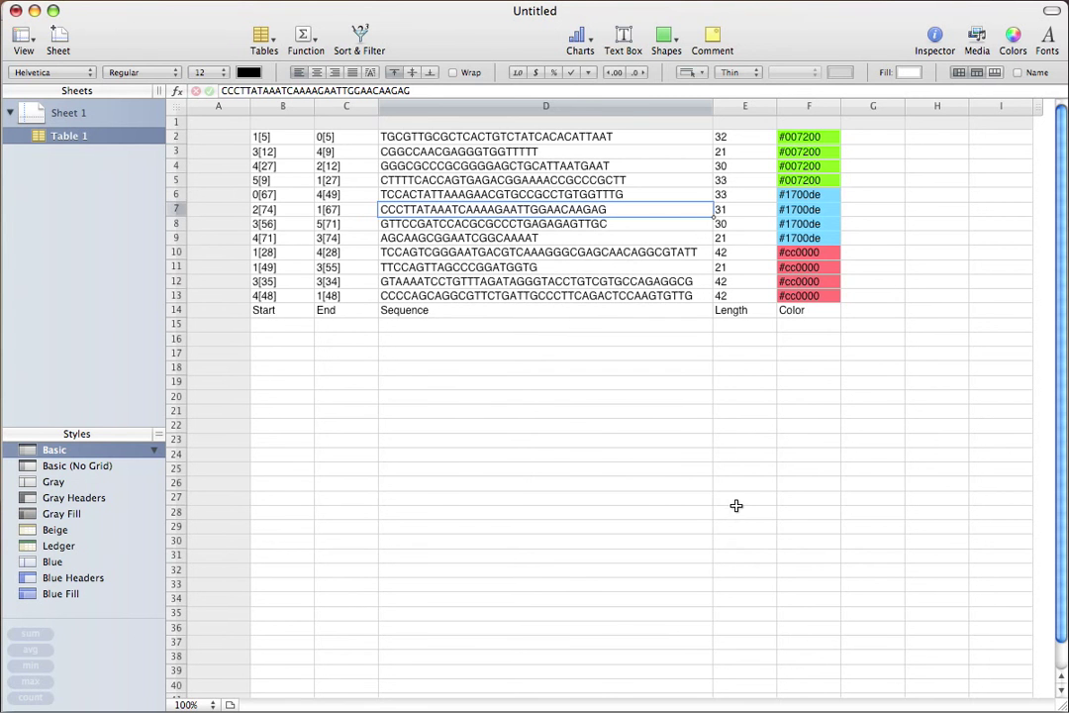
- Choose blue from the paint palette, paint the grey helix 1–2 strand, then return to editing
key("super+Tab")
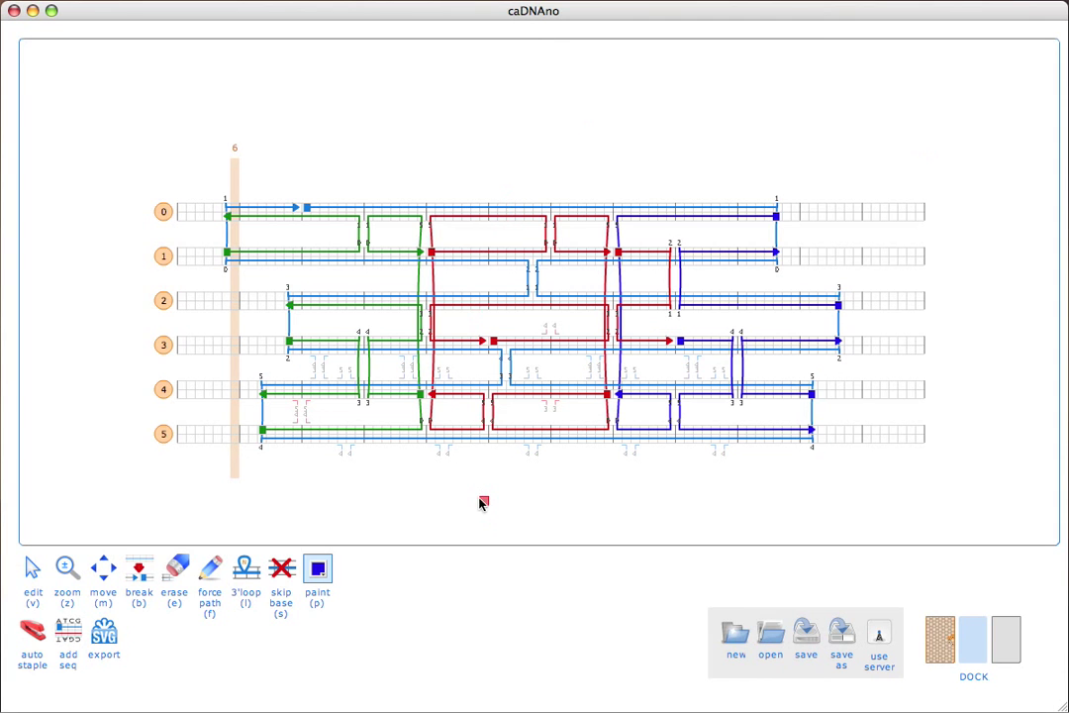
left_click(644, 305)
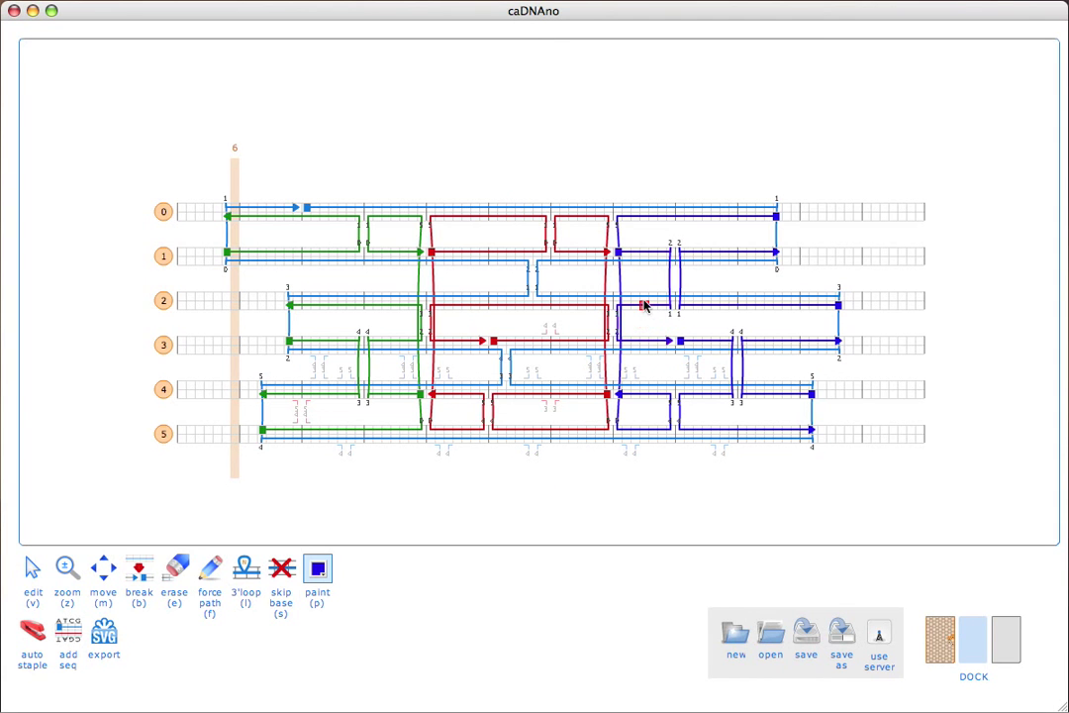
left_click(644, 307)
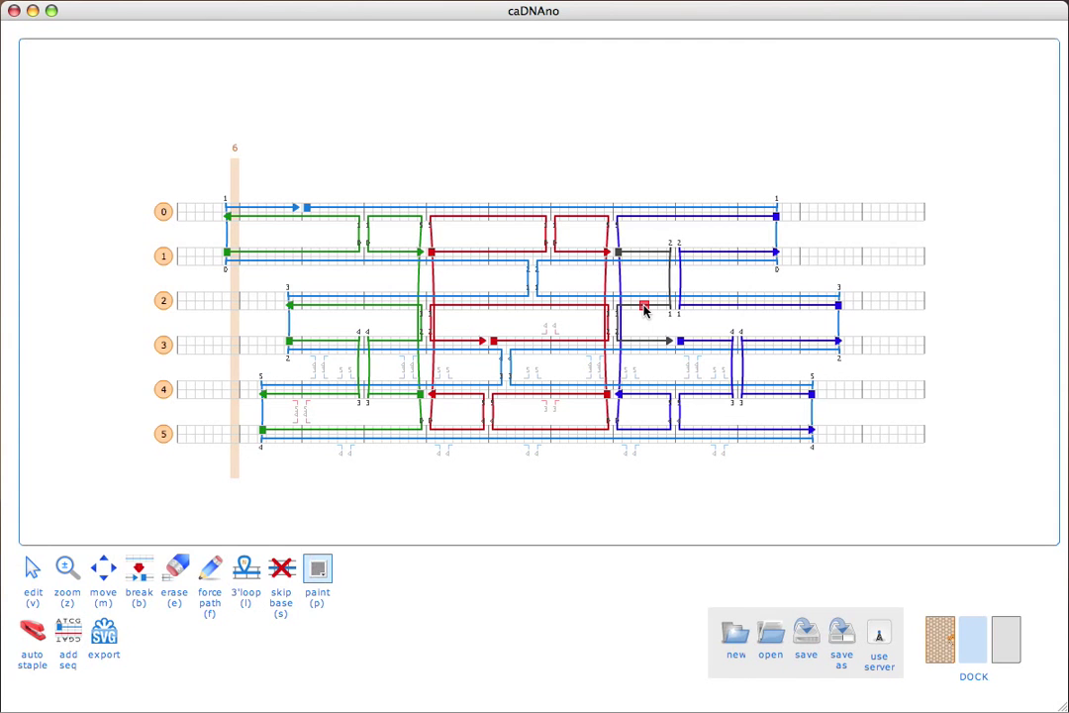
key("p")
key("p")
left_click(317, 568)
left_click(410, 595)
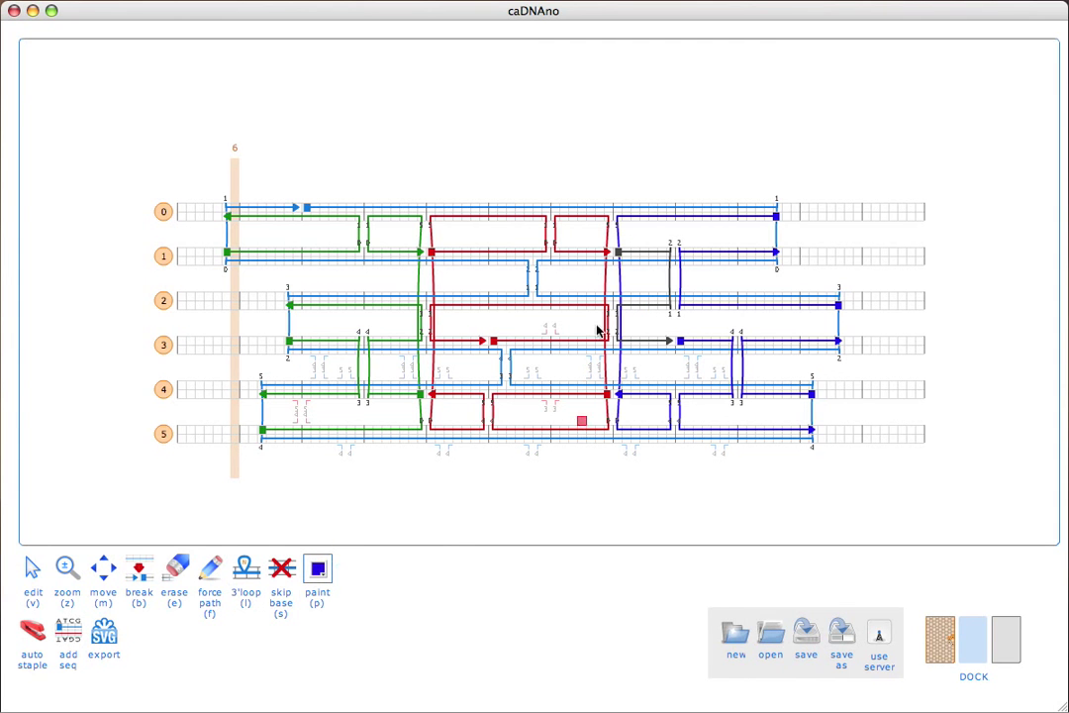
left_click(646, 253)
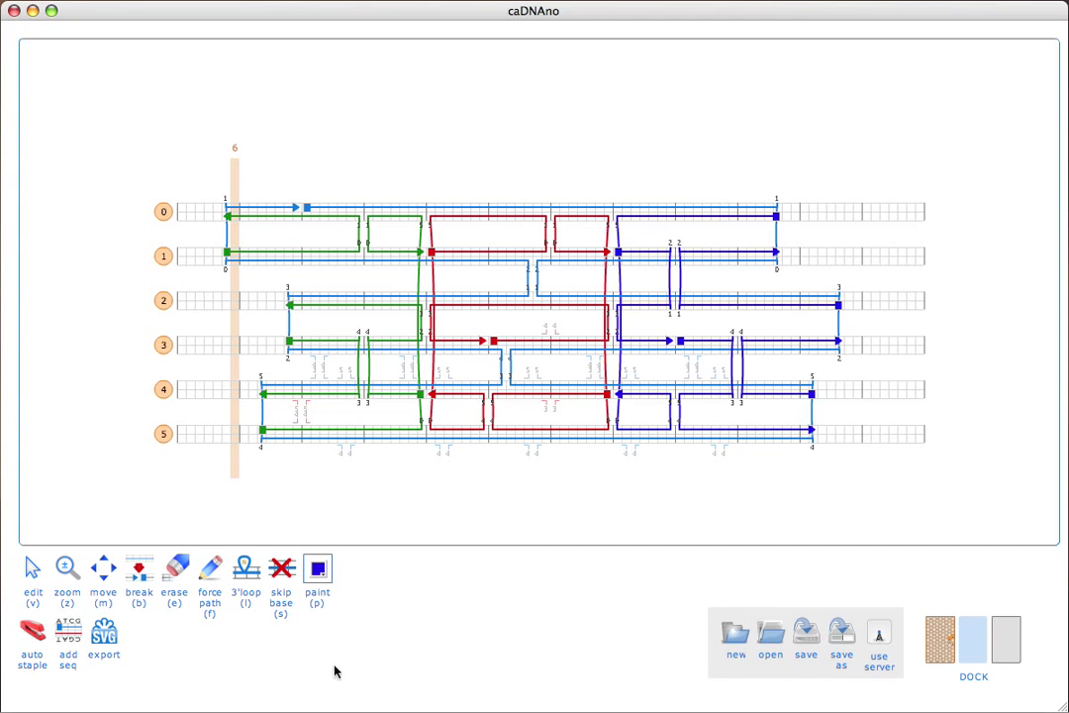
key("v")
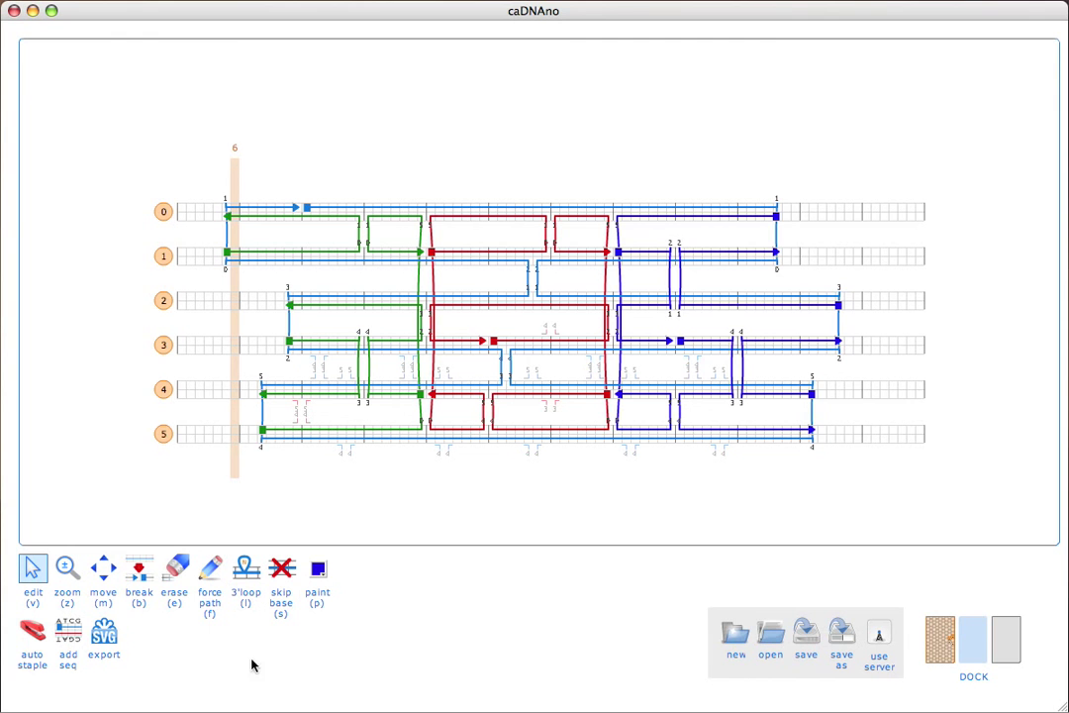
- Save the SVG export of the design as a.svg in the Desktop folder
left_click(103, 632)
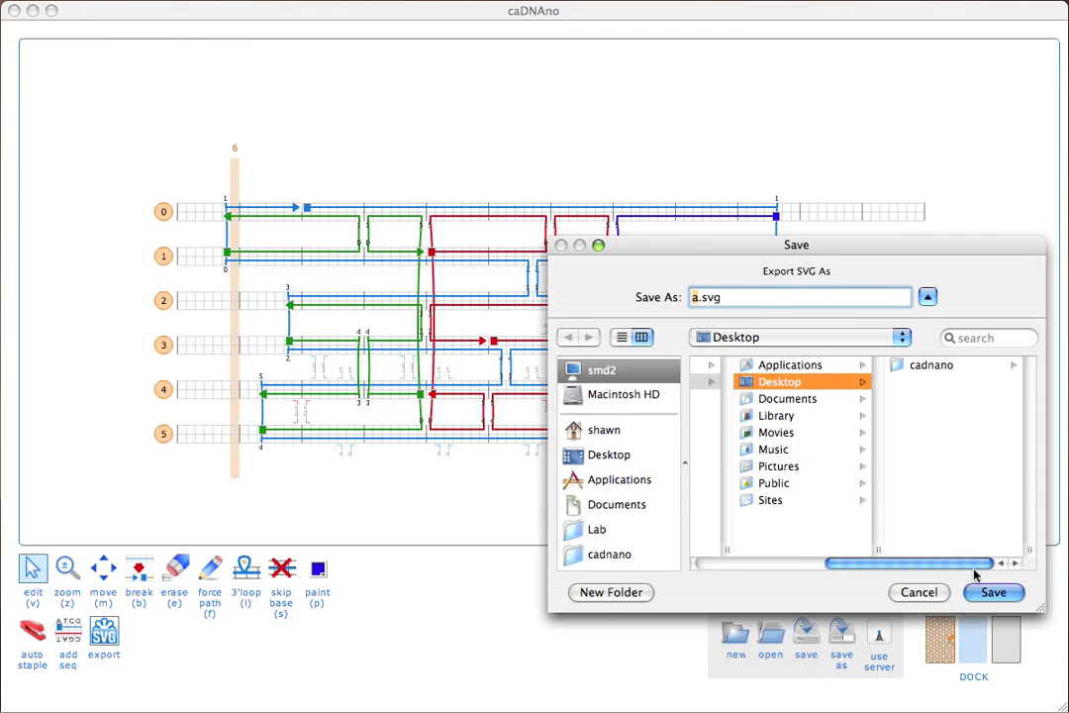
left_click(992, 595)
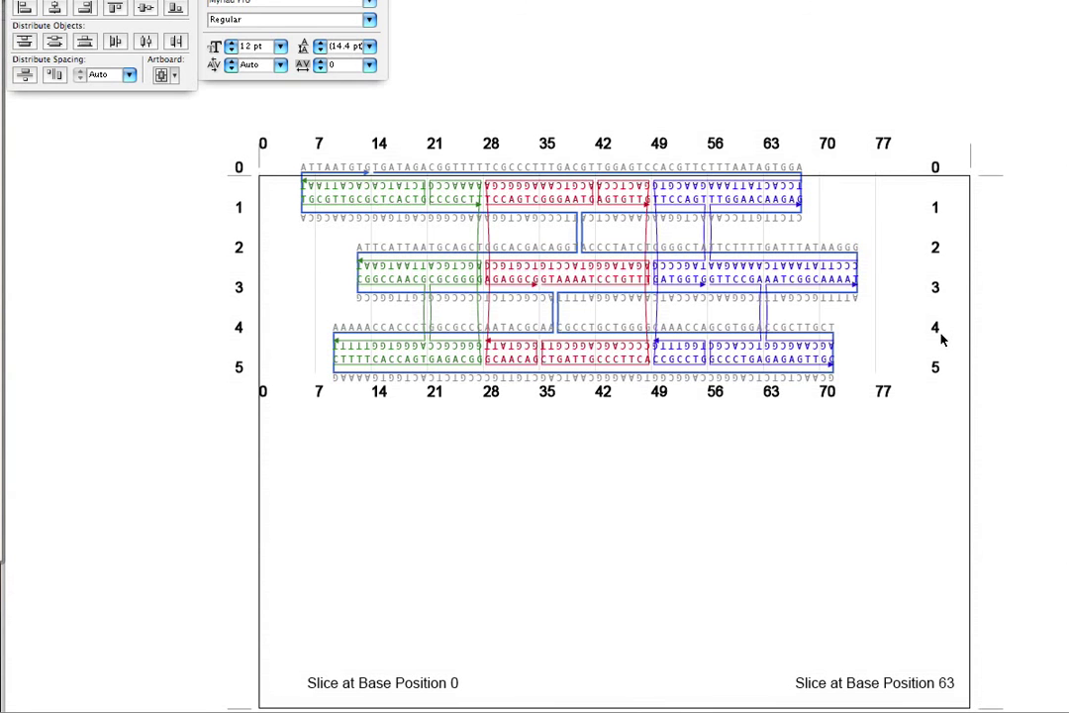
- Toggle the grid, hide the artboard via View > Hide Artboard, and zoom the diagram
scroll(988, 317, "up", 3)
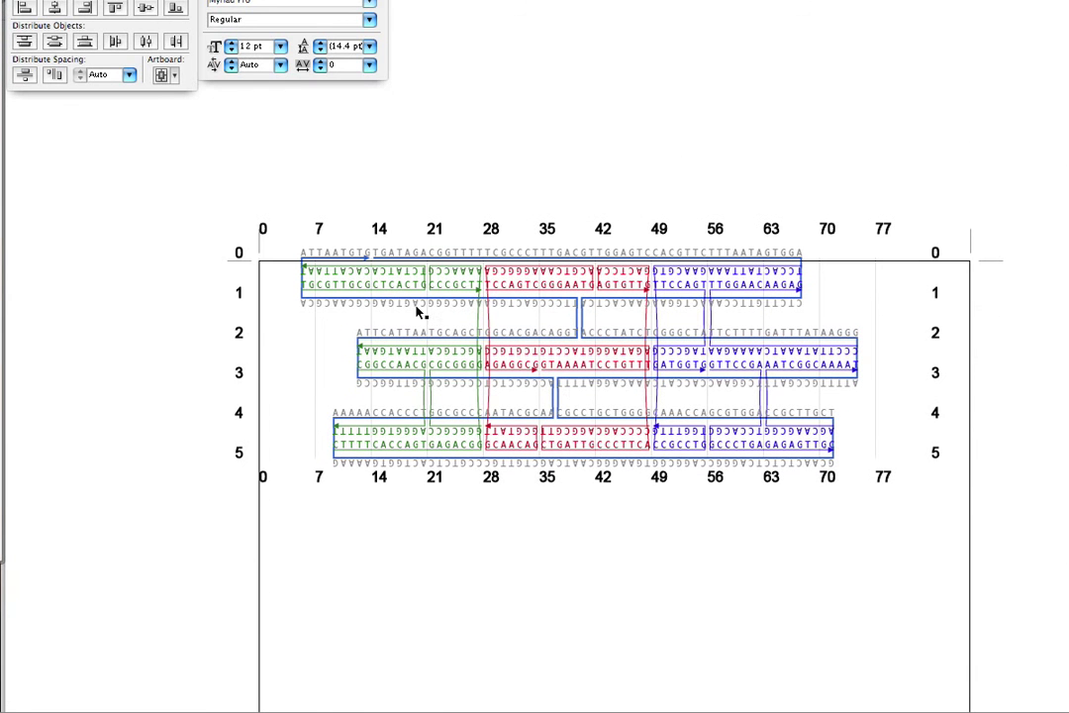
key("super+apostrophe")
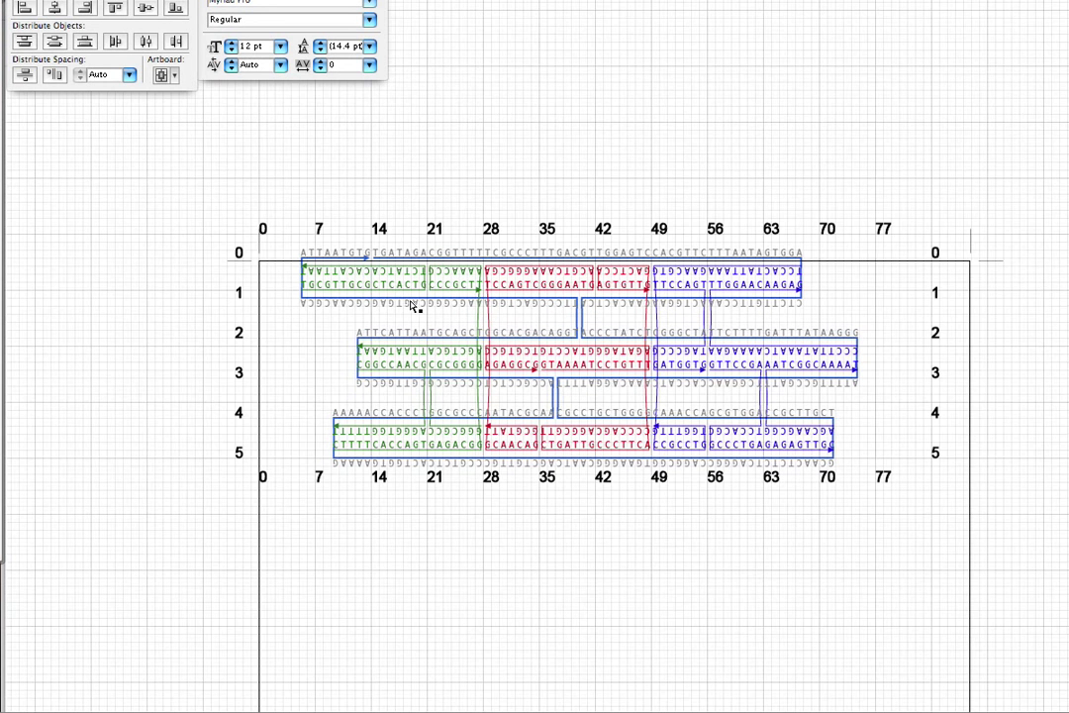
key("super+equal")
left_click(436, 2)
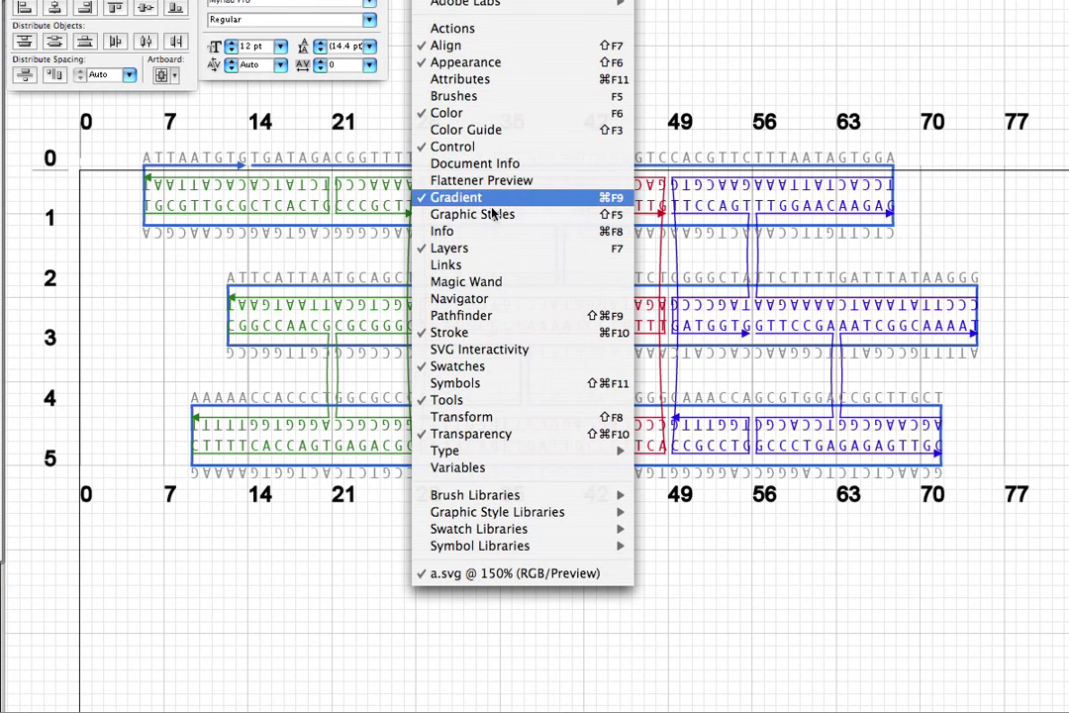
mouse_move(391, 2)
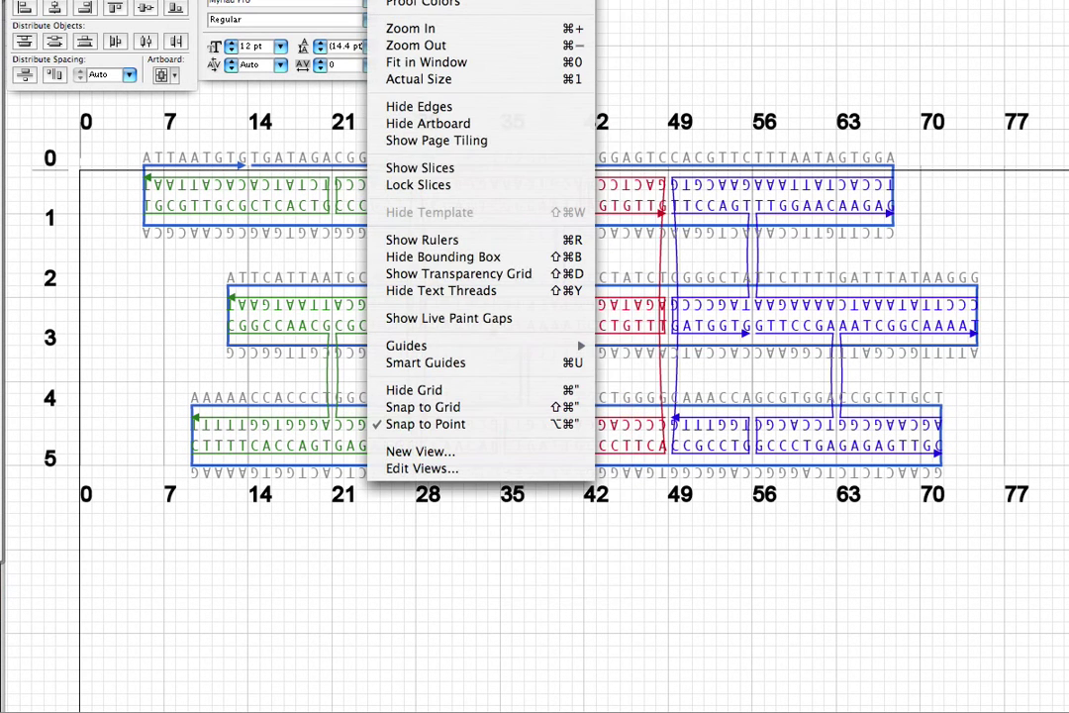
left_click(450, 123)
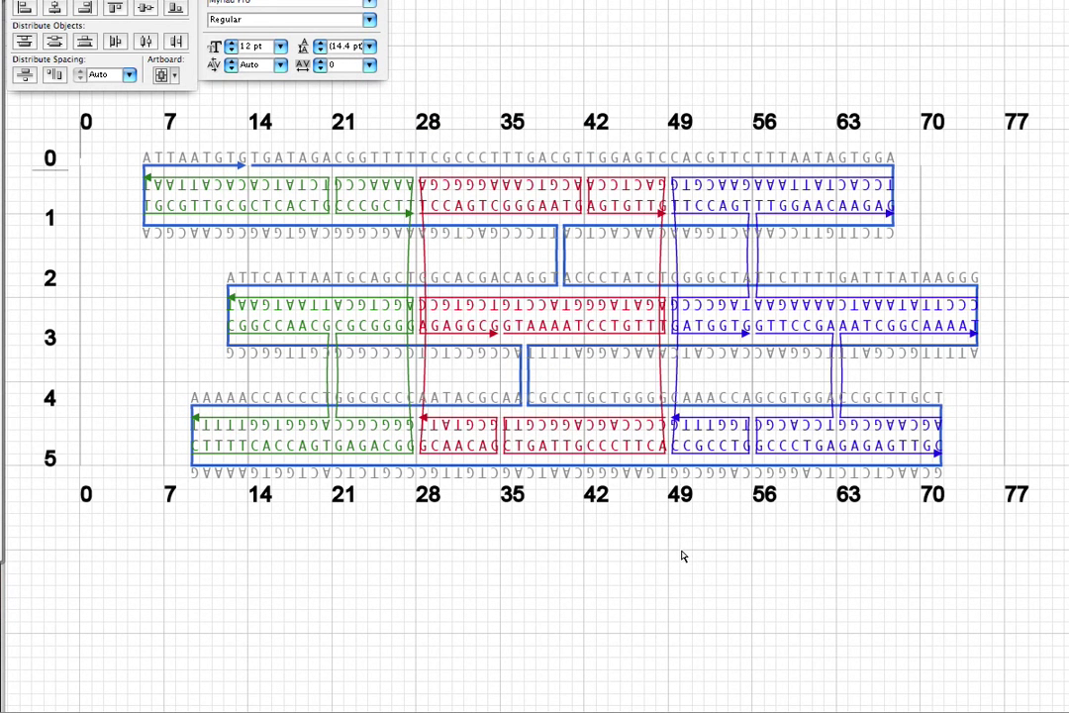
key("super+minus")
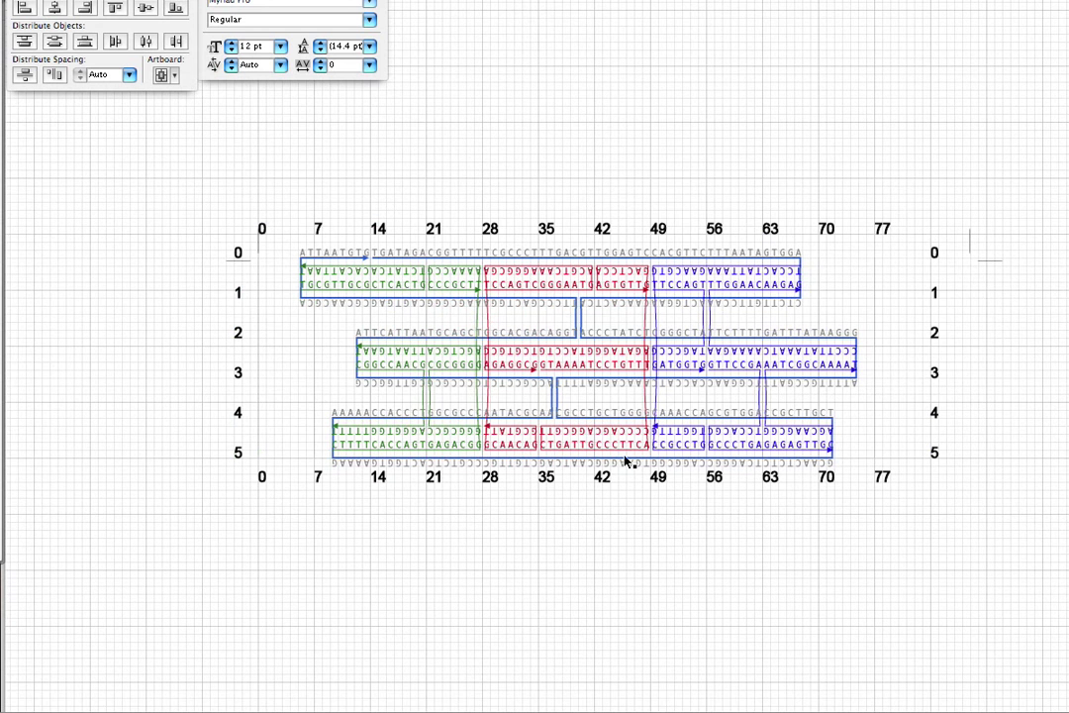
key("super+apostrophe")
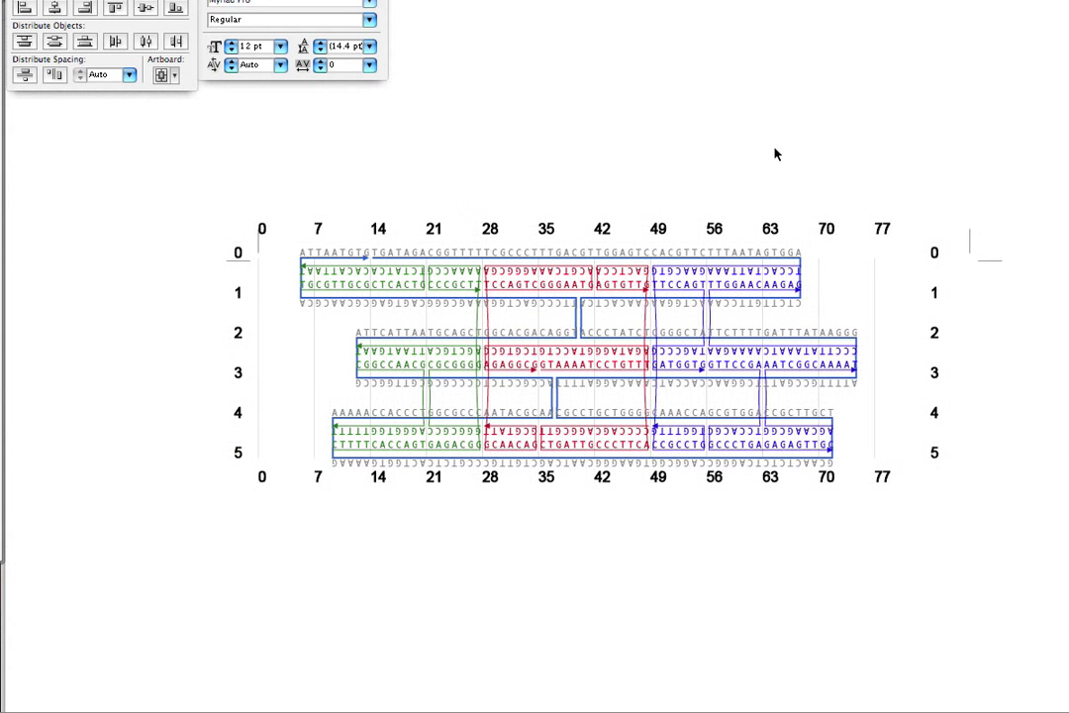
- Zoom in on the base letters, zoom back out, and close a.svg
scroll(819, 434, "down", 3)
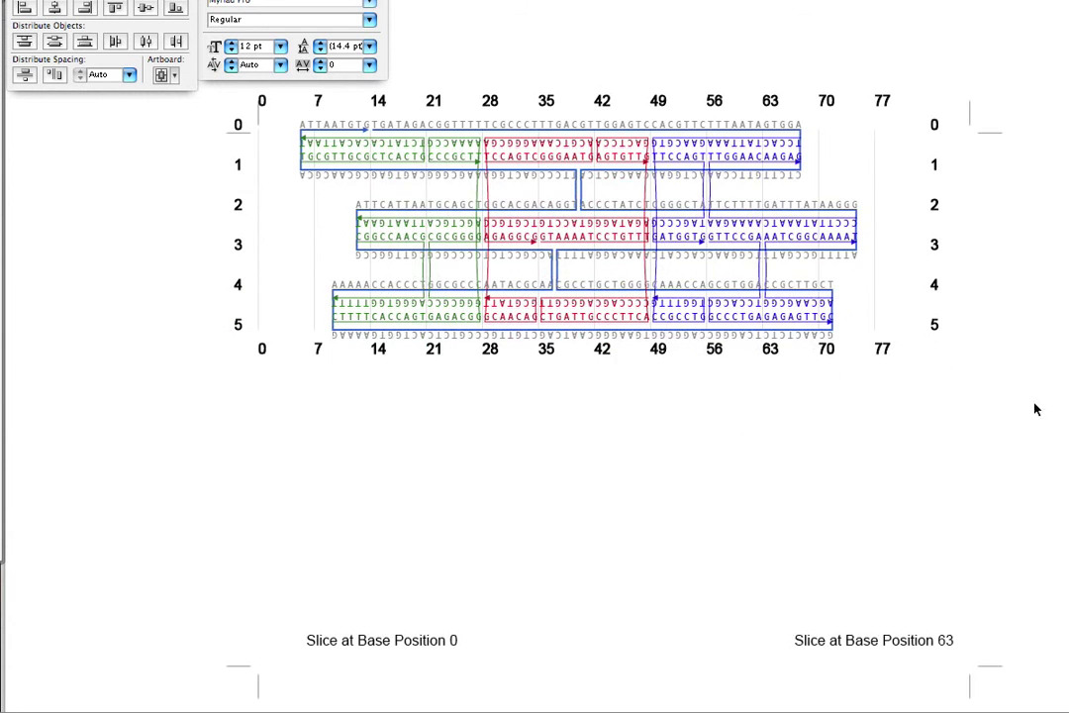
scroll(951, 444, "down", 3)
scroll(699, 260, "up", 3)
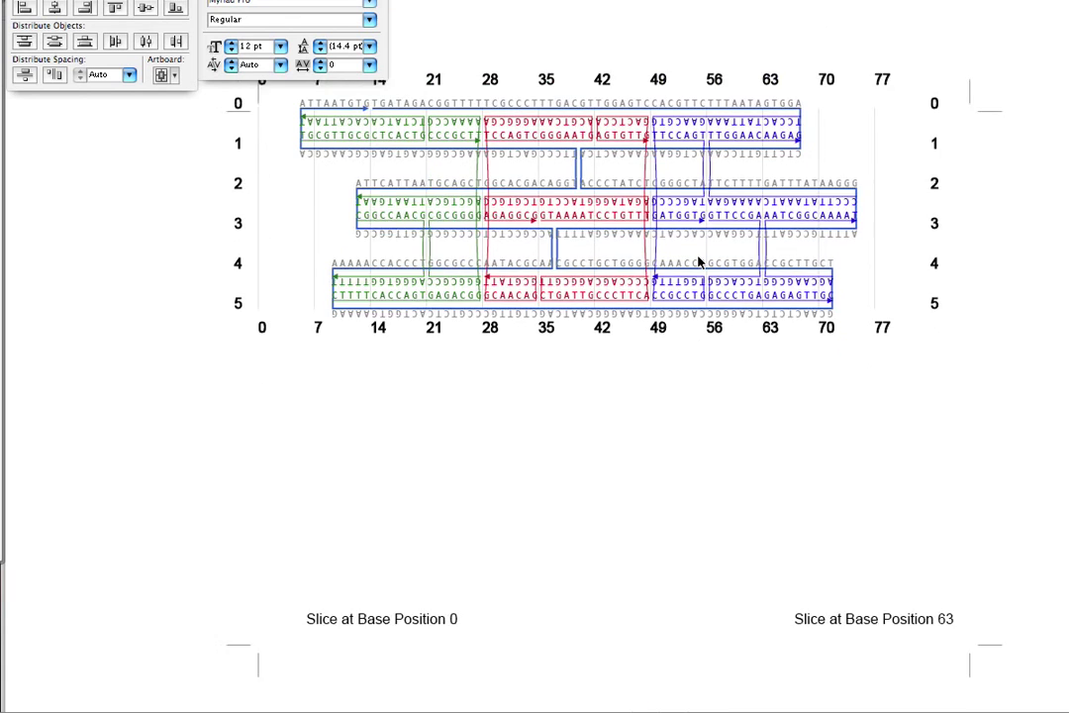
key("super+equal")
key("super+equal")
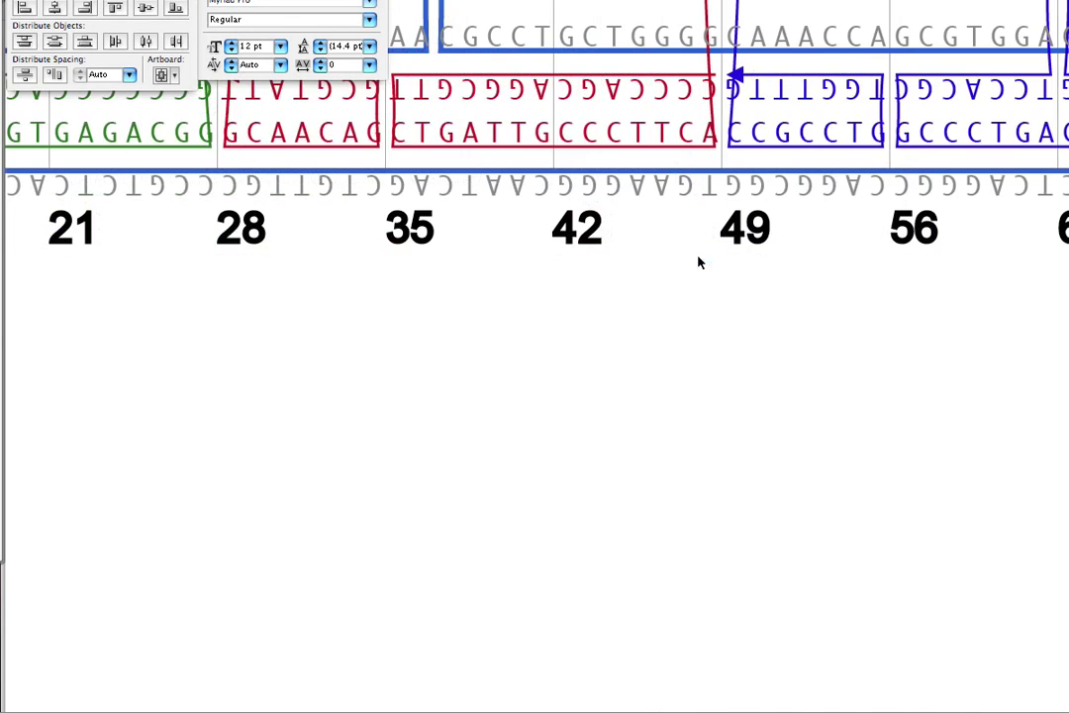
scroll(710, 256, "up", 12)
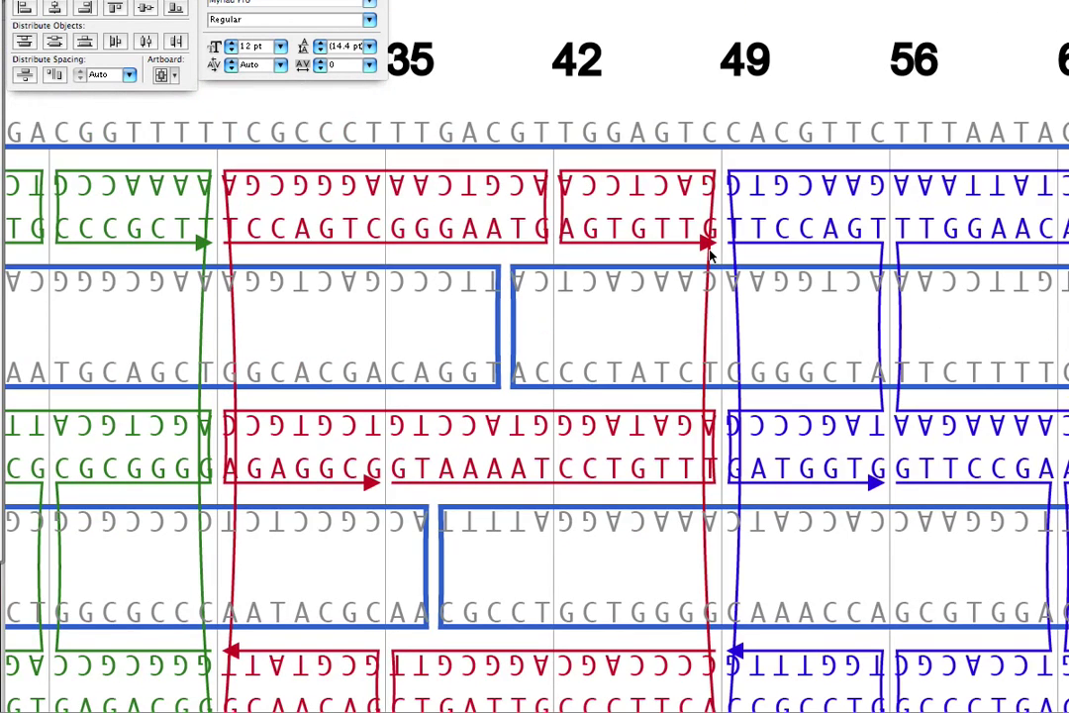
key("super+minus")
key("super+minus")
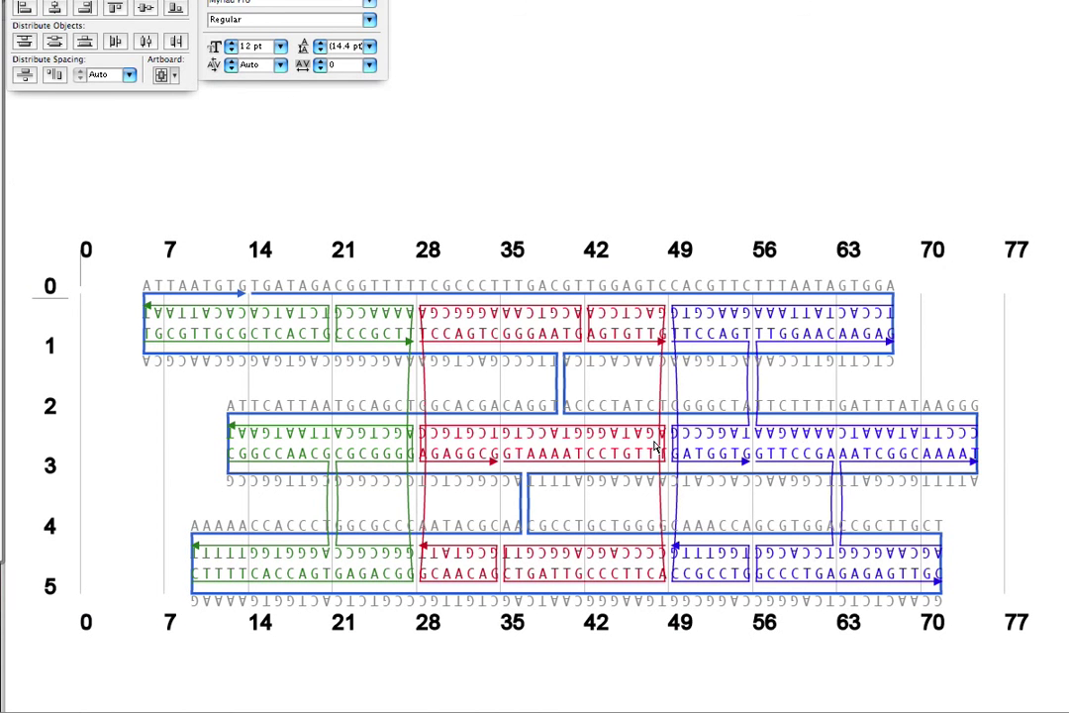
key("super+minus")
key("super+minus")
scroll(777, 478, "down", 1)
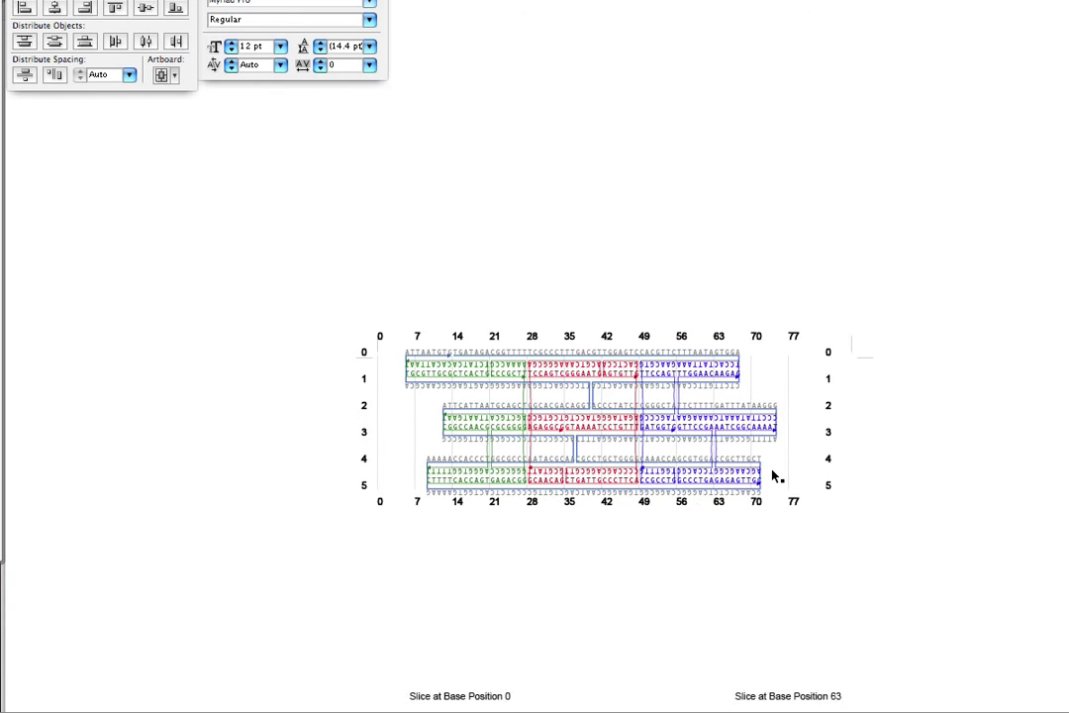
scroll(778, 477, "down", 5)
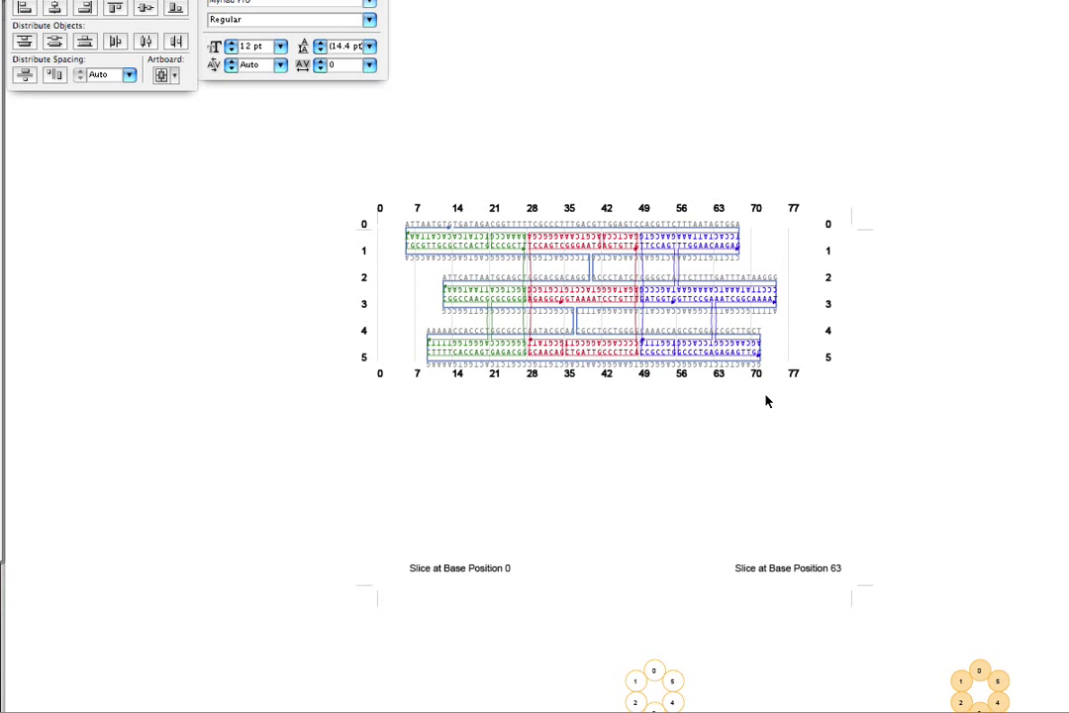
key("super+w")
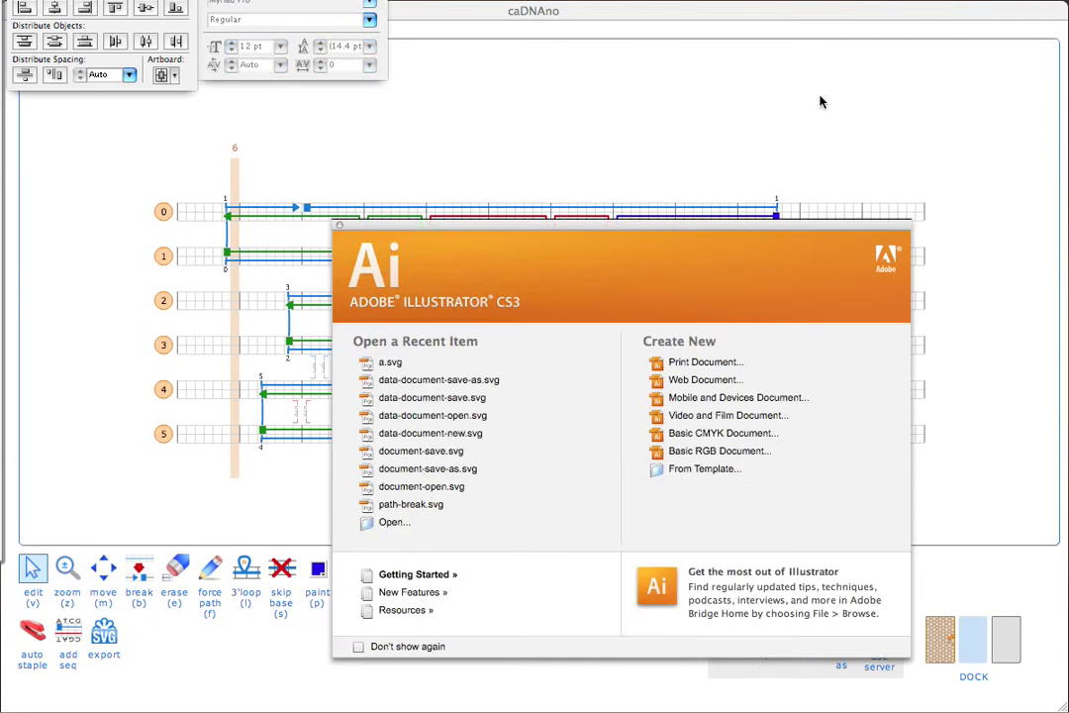
- Open the 3-D render view, rotate the bundle, and save it as a.x3d on the Desktop
left_click(825, 49)
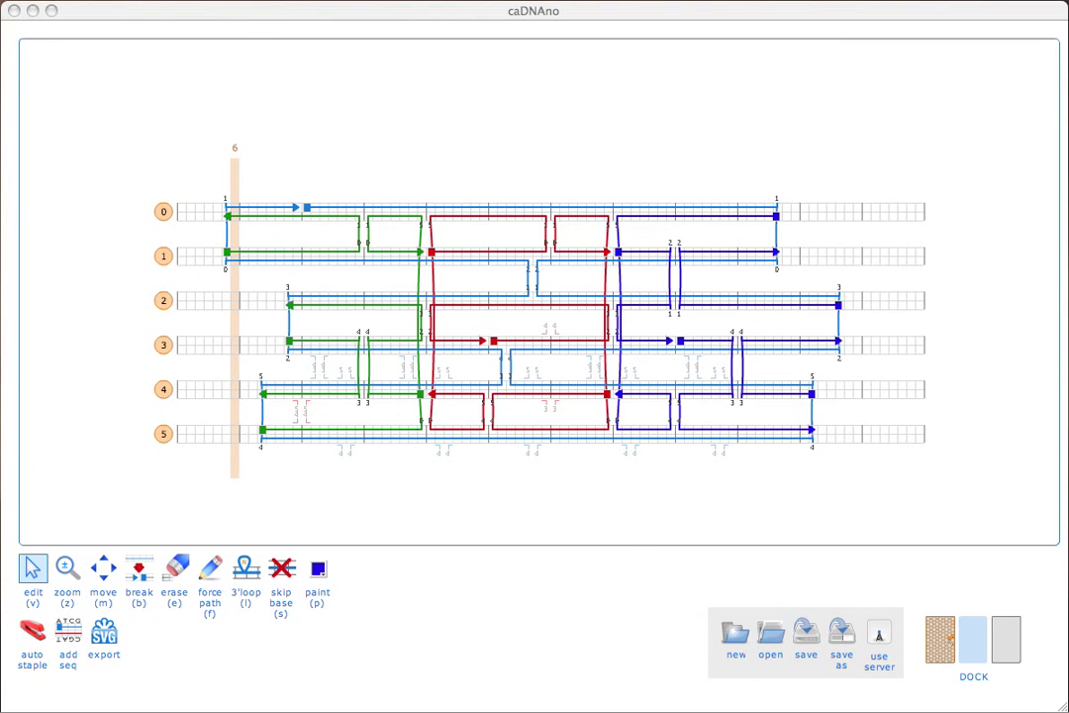
left_click(1010, 641)
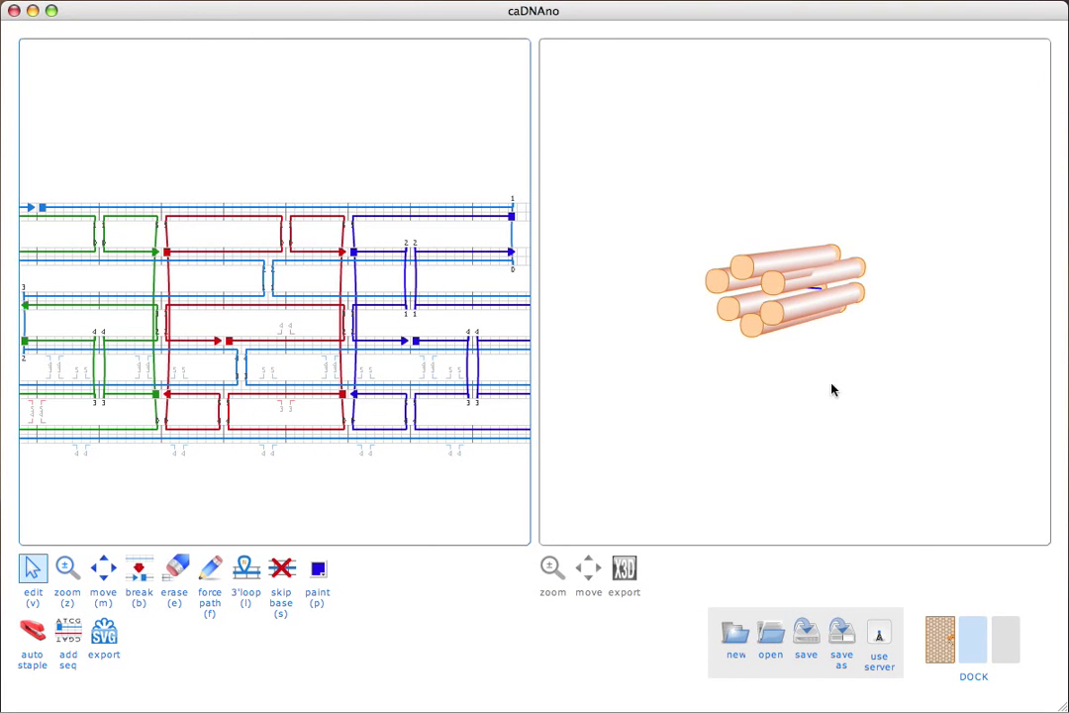
left_click_drag(832, 390, 779, 435)
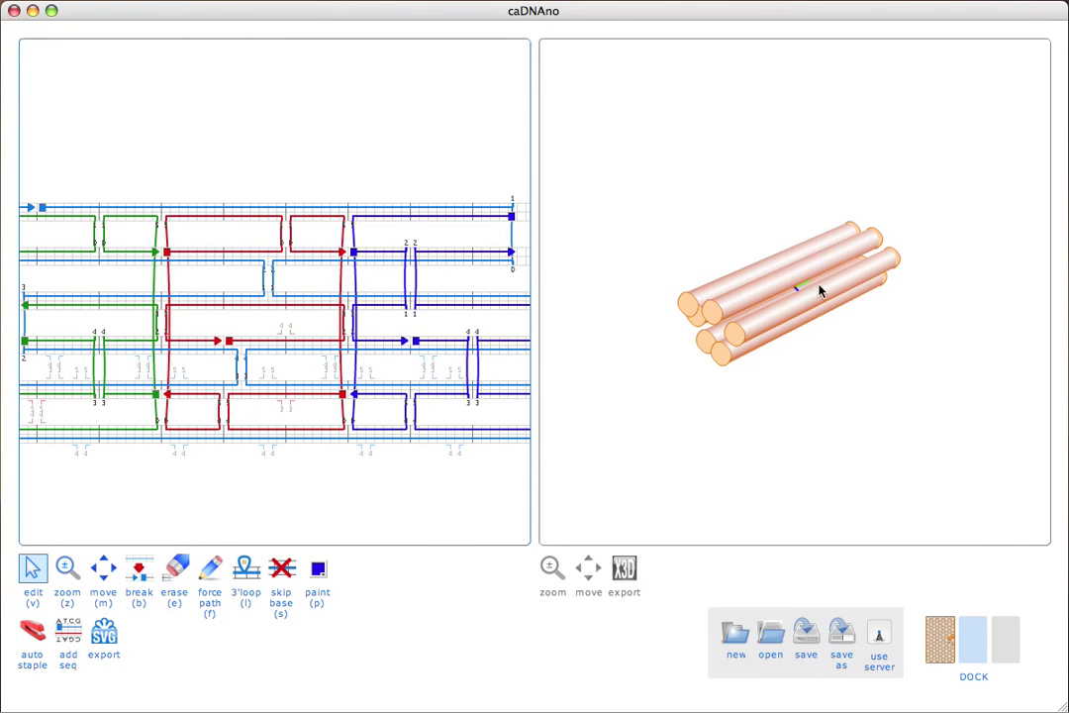
left_click_drag(820, 289, 782, 297)
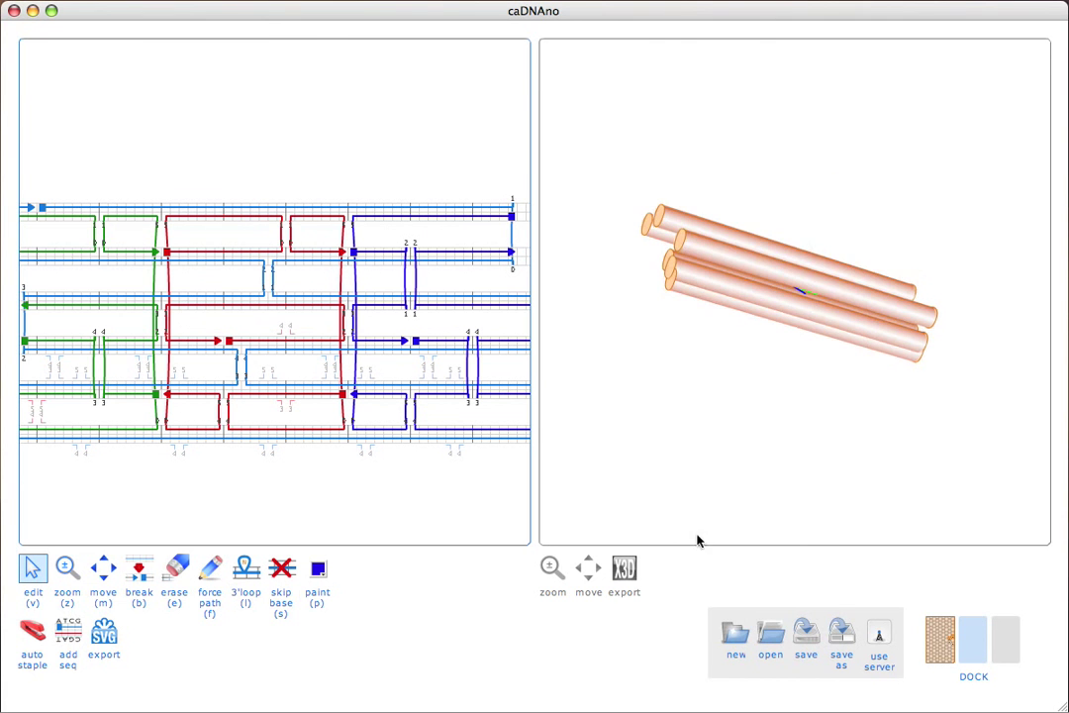
left_click_drag(697, 541, 732, 432)
left_click(624, 567)
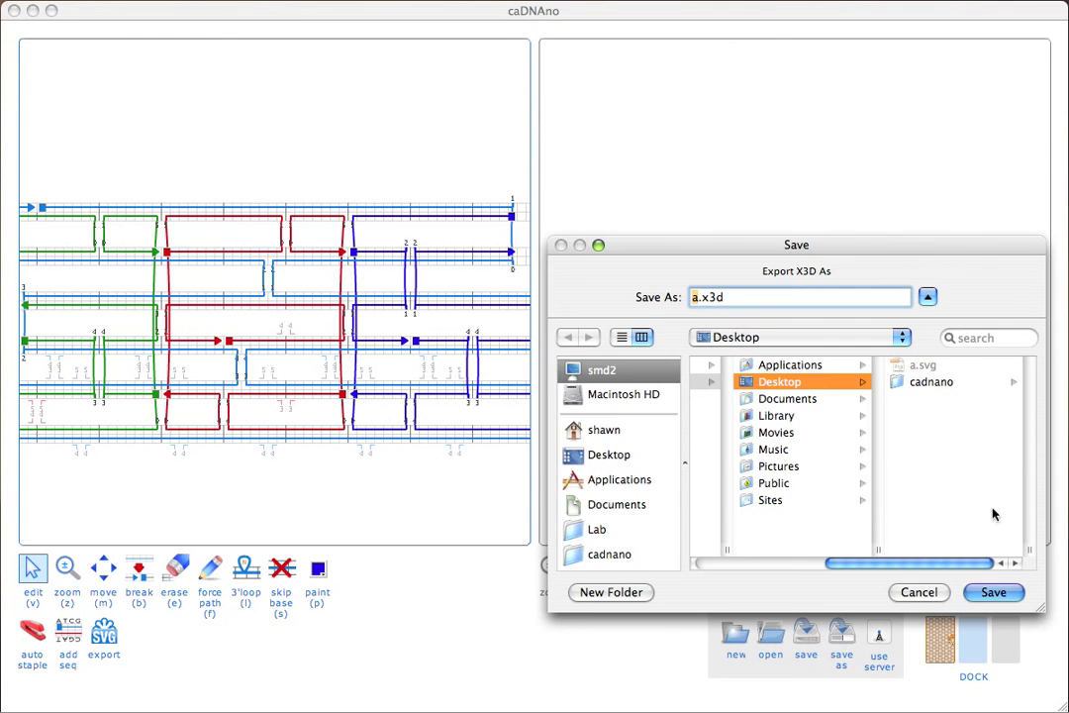
left_click(1000, 594)
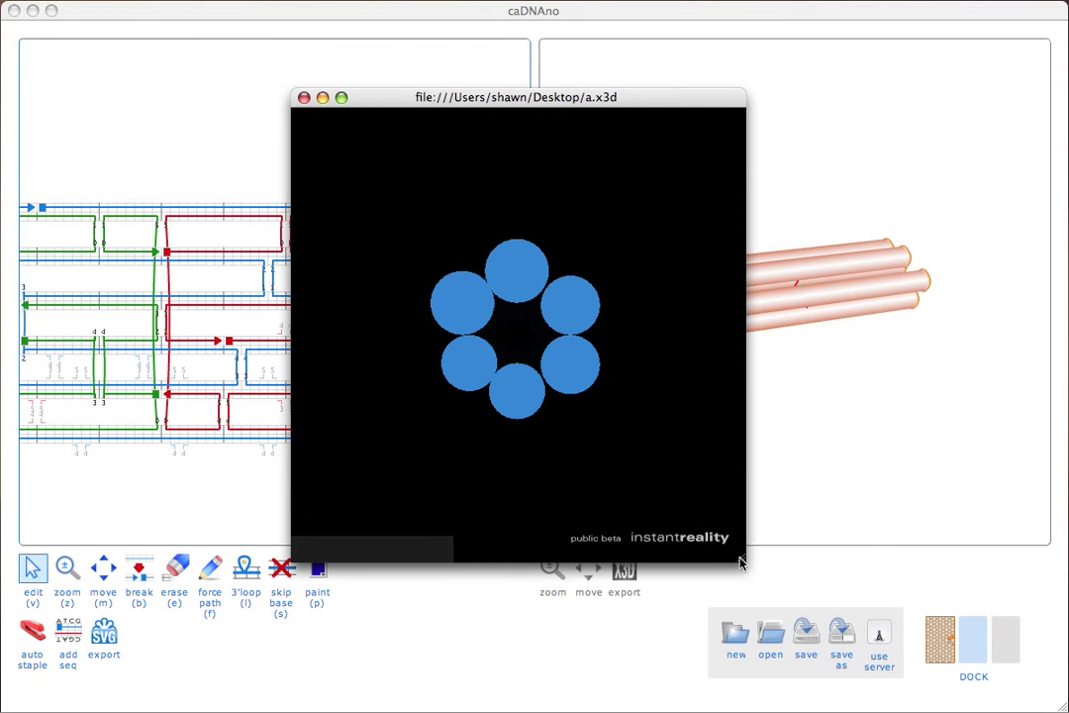
- Enlarge the InstantReality viewer window by dragging its bottom-right corner
left_click_drag(741, 563, 875, 670)
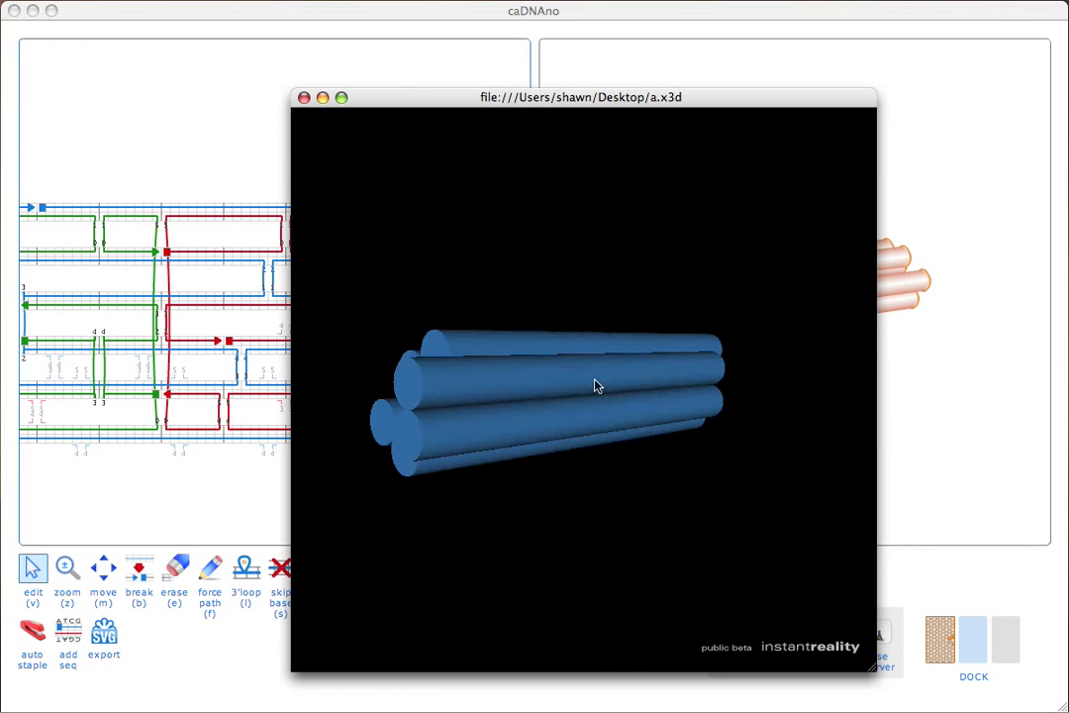
- Close the InstantReality viewer and reopen caDNAno's slice view from the dock
left_click(304, 98)
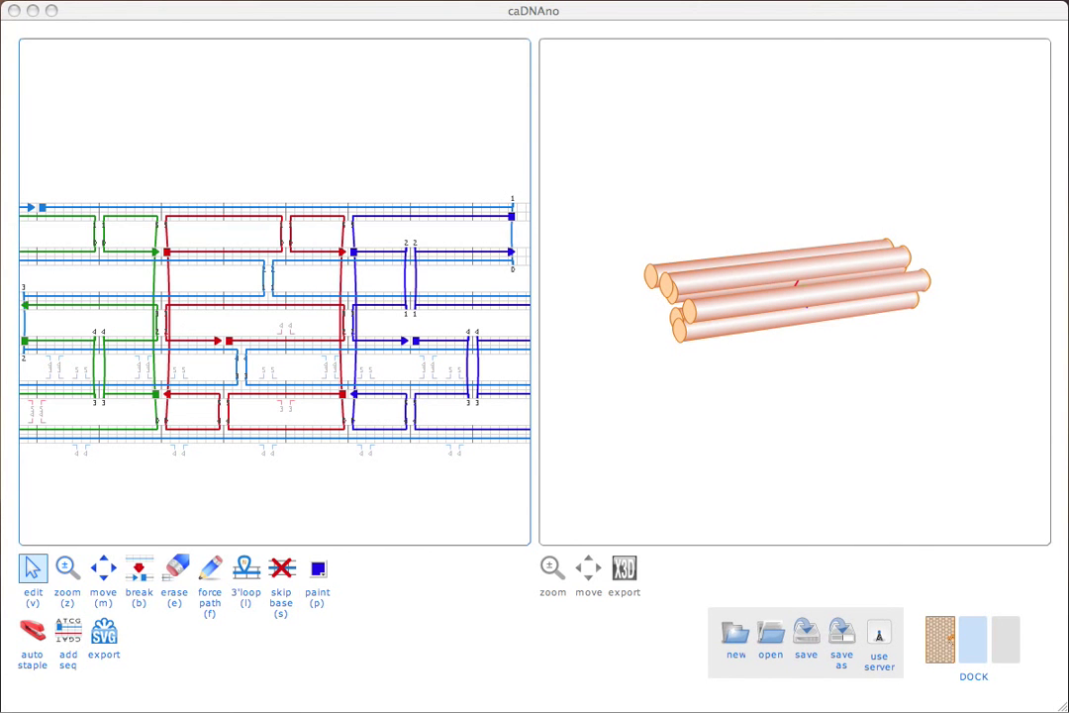
left_click(943, 635)
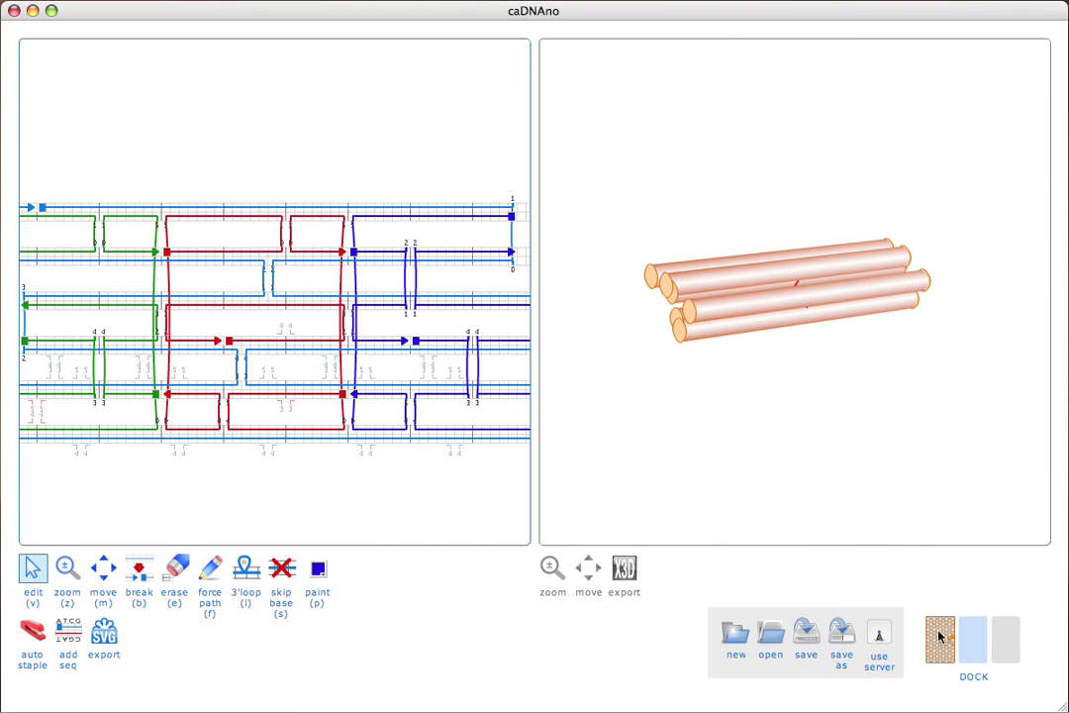